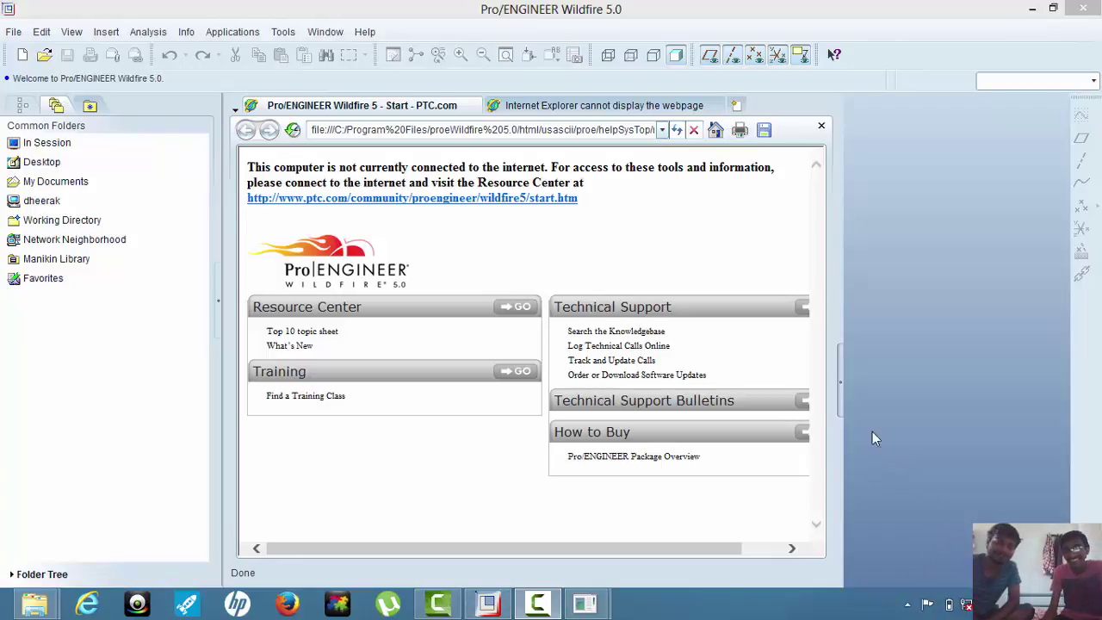
Step: Collapse the web browser pane and create a new solid part prt0001 from the mmns_part_solid template instead of the default template
left_click(843, 383)
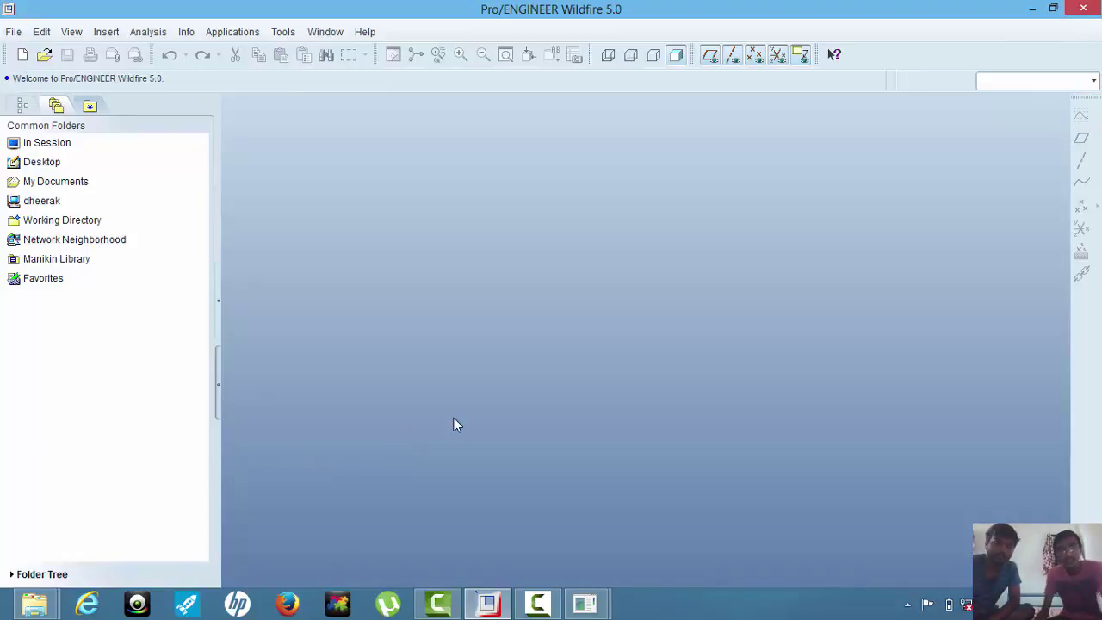
mouse_move(1101, 0)
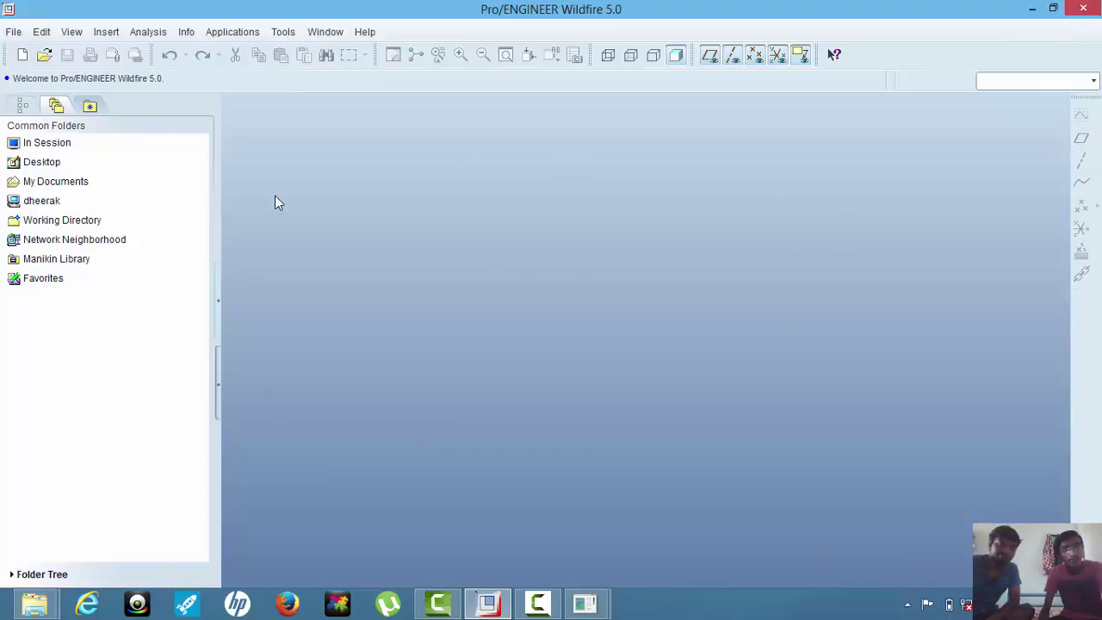
left_click(13, 33)
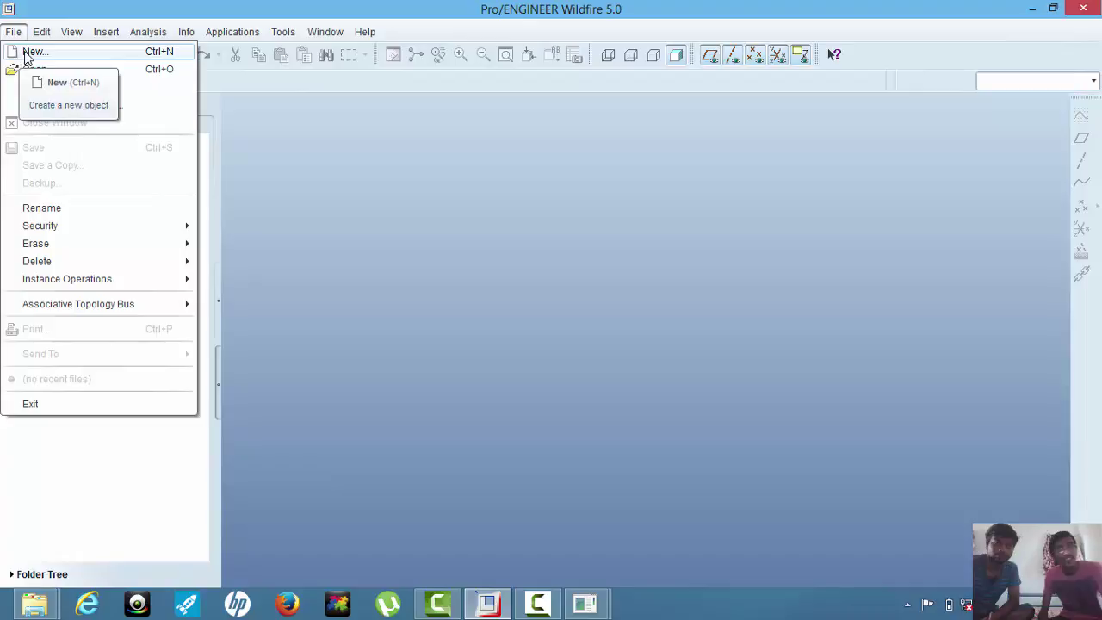
left_click(26, 53)
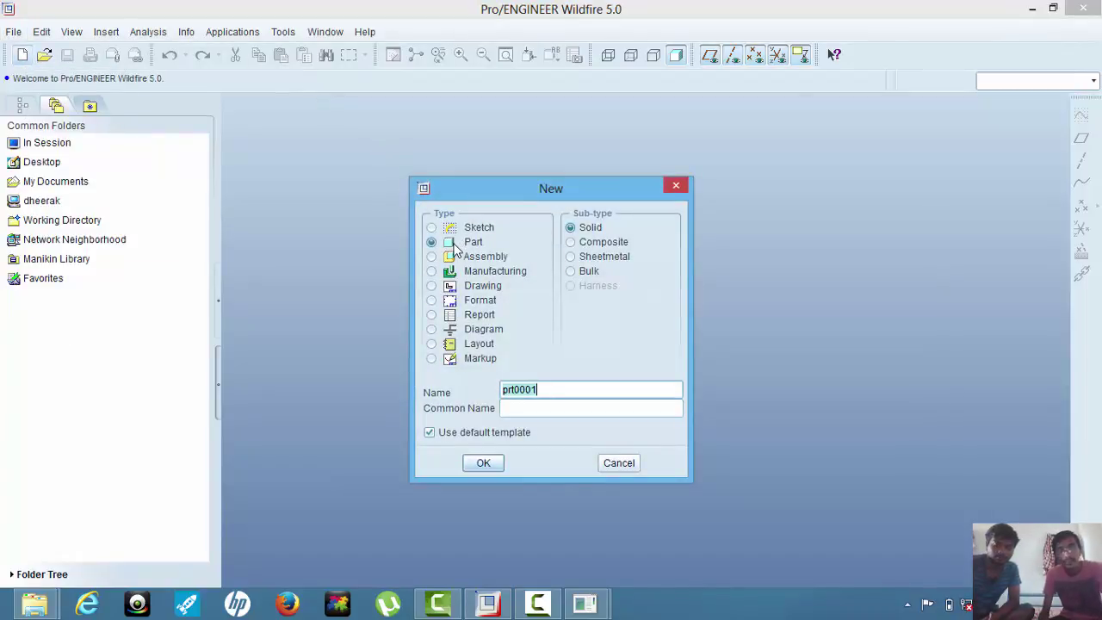
left_click(451, 434)
left_click(482, 463)
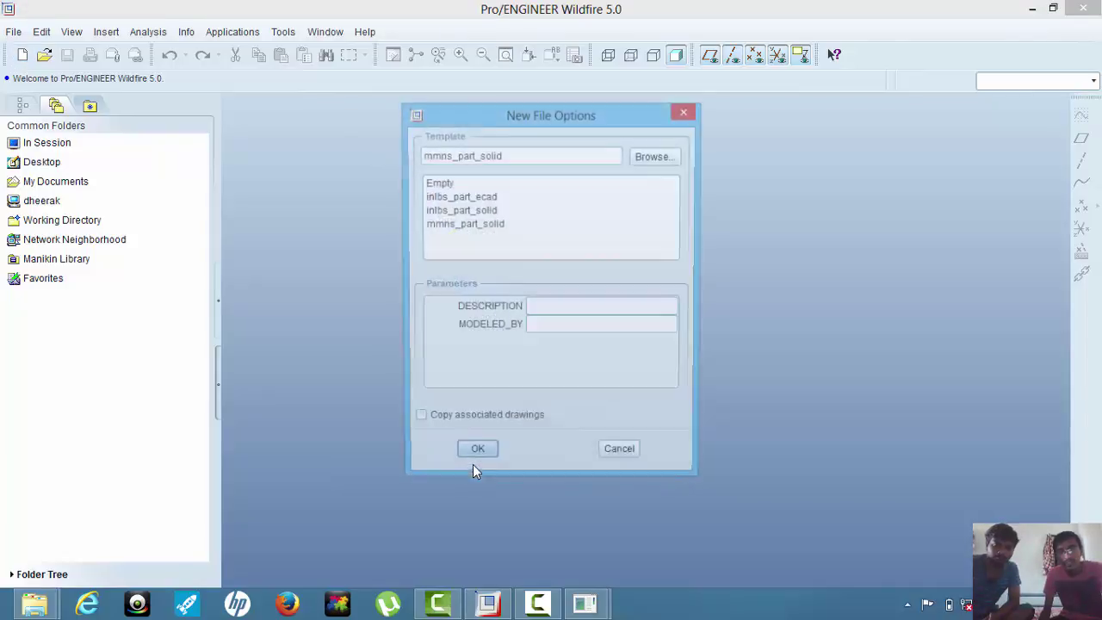
left_click(482, 226)
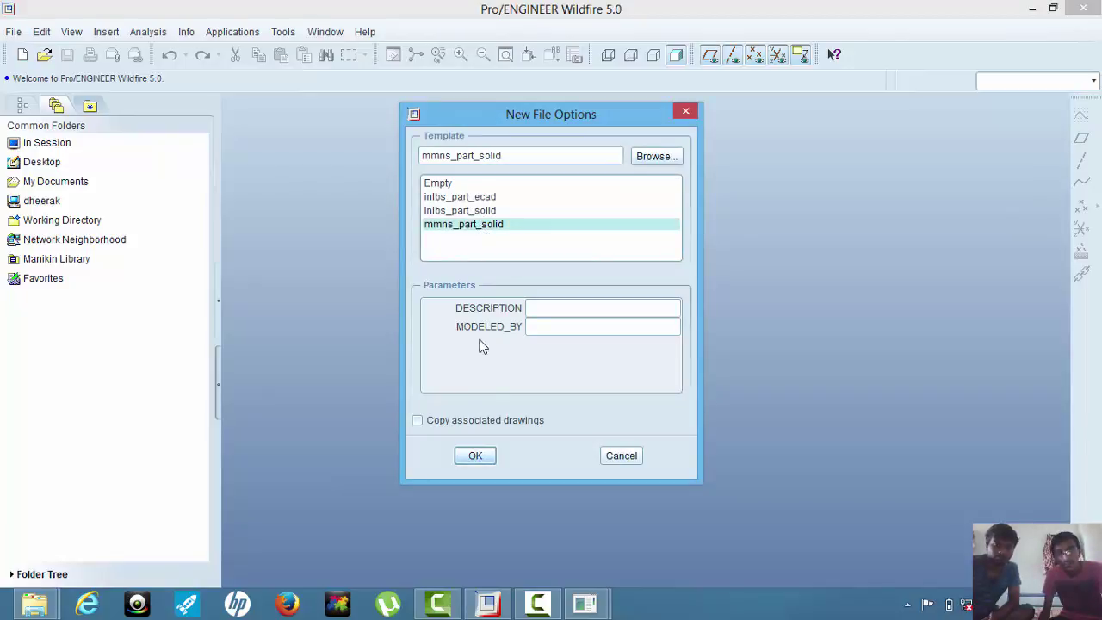
left_click(476, 456)
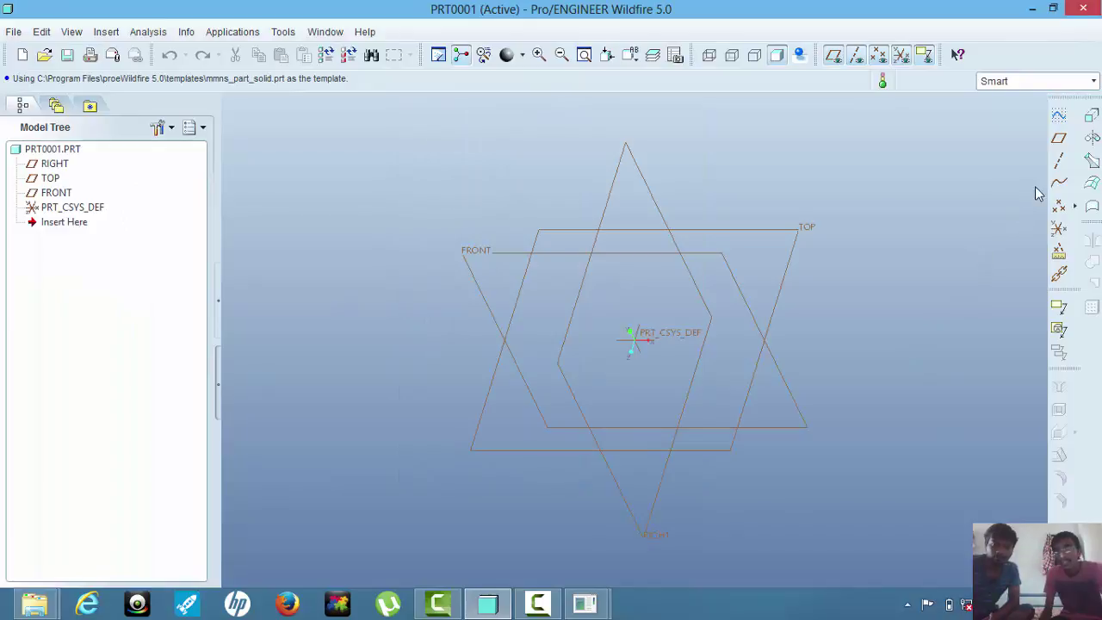
Step: Start an Extrude with an internal sketch on the FRONT plane, using the RIGHT plane as the right-facing orientation reference
left_click(1090, 118)
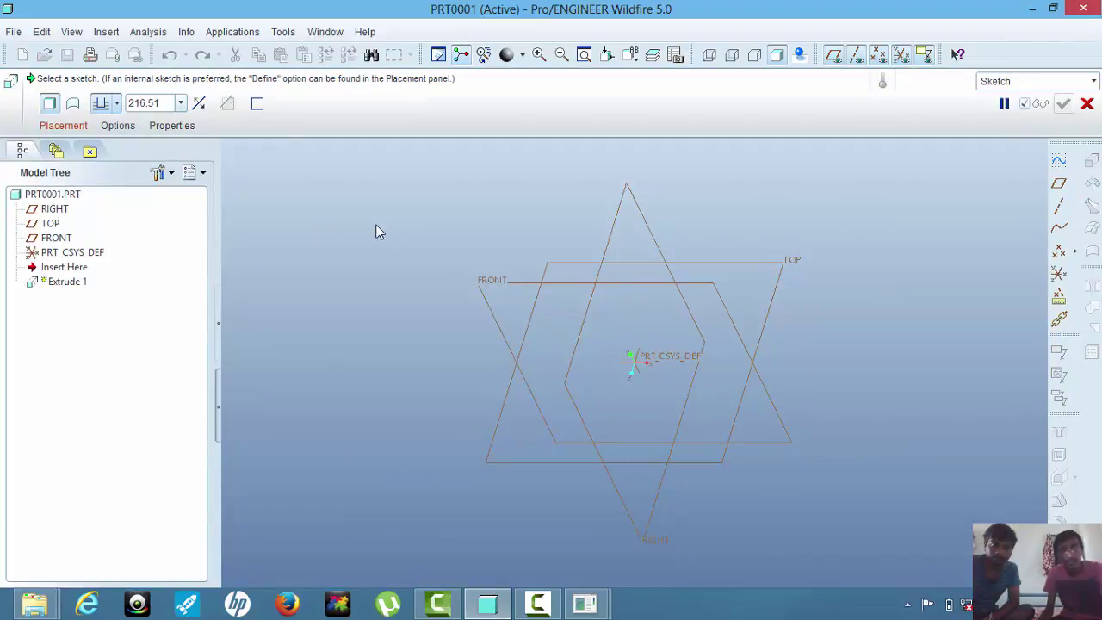
left_click(64, 126)
left_click(195, 182)
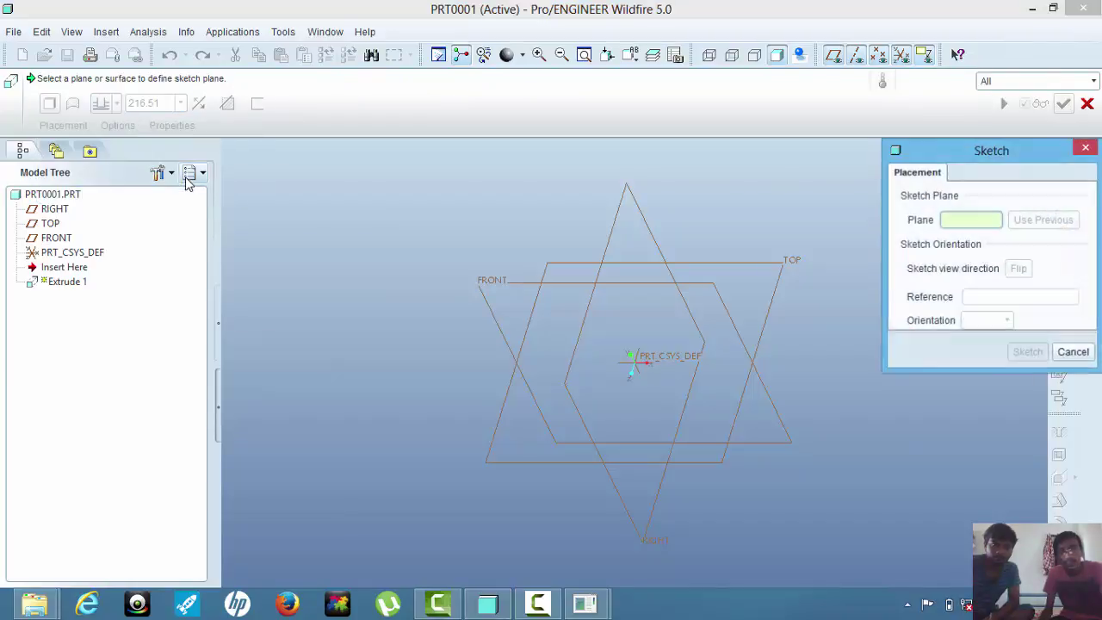
left_click(551, 283)
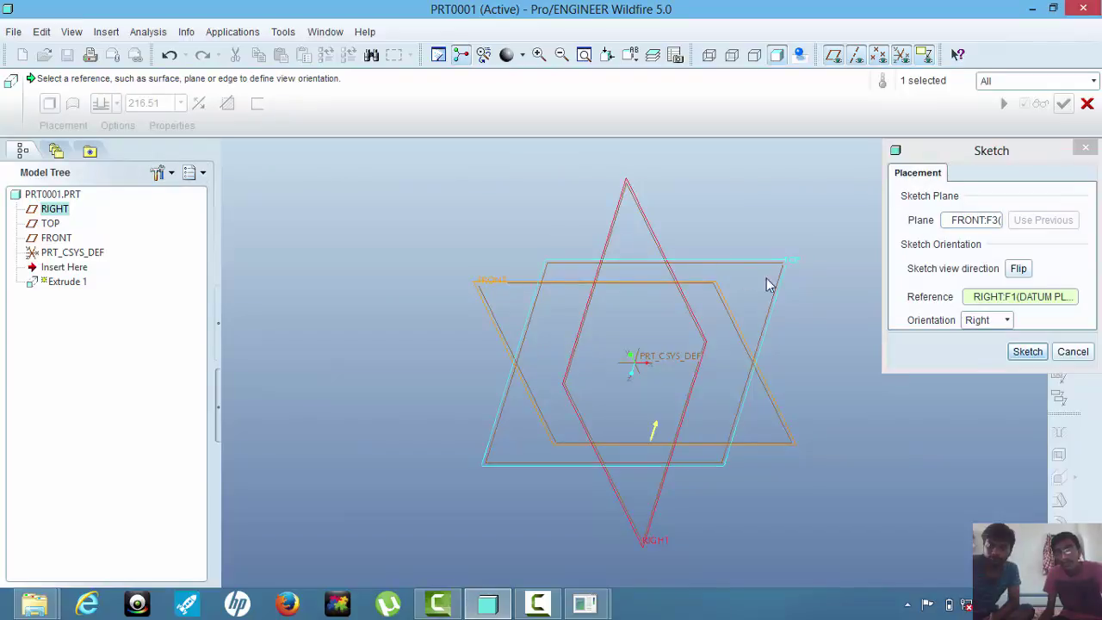
left_click(1026, 352)
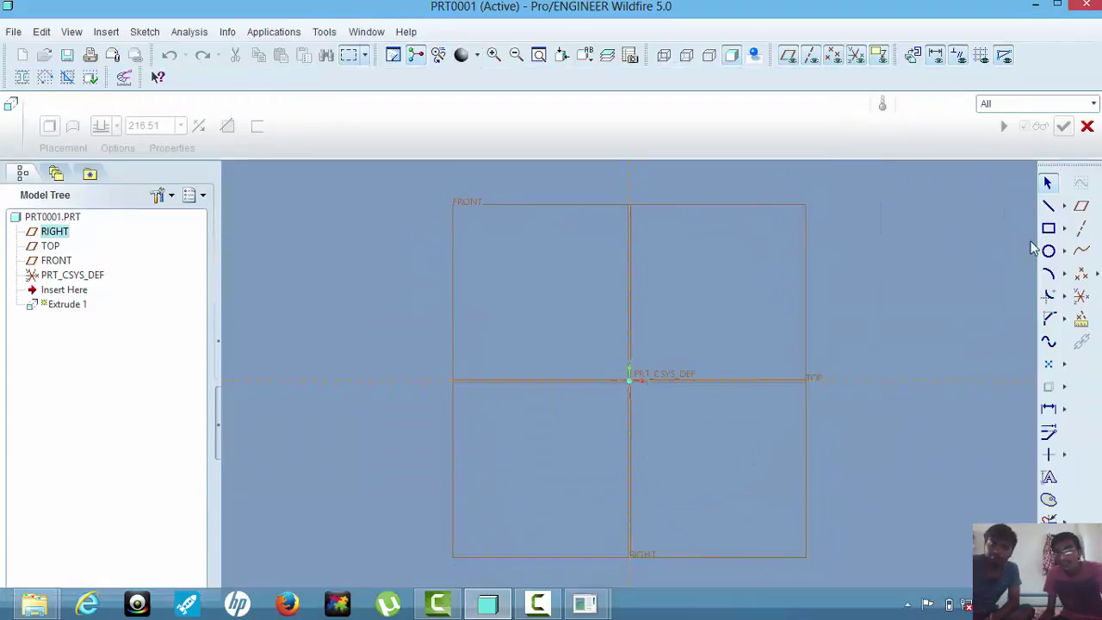
Step: Sketch a rectangle about 285 mm wide and 261 mm high around the coordinate system origin
left_click(1049, 228)
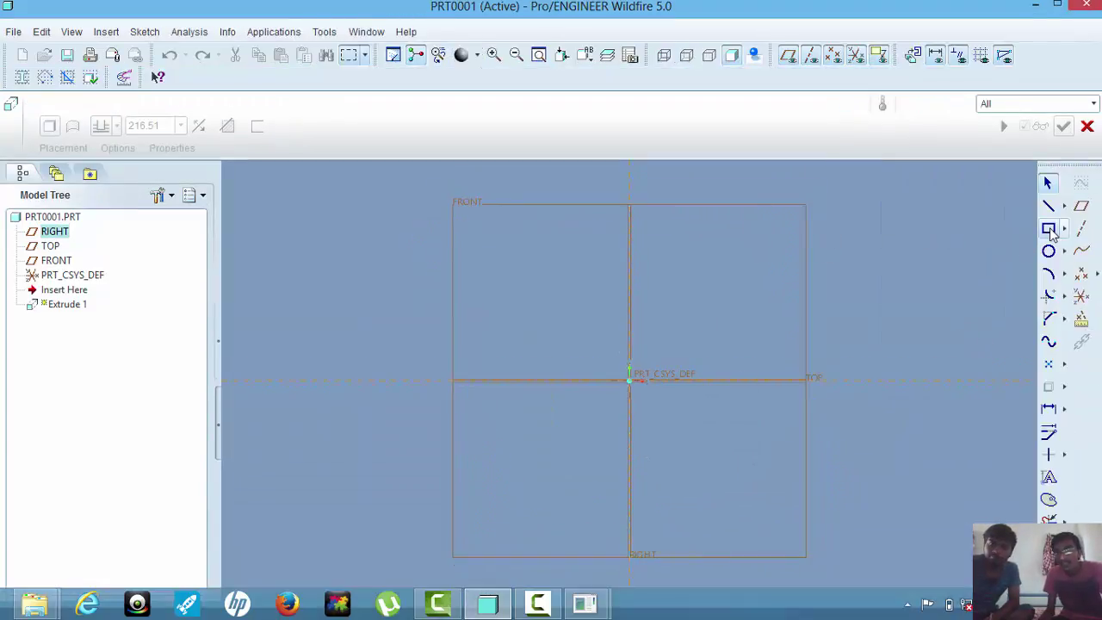
left_click(524, 325)
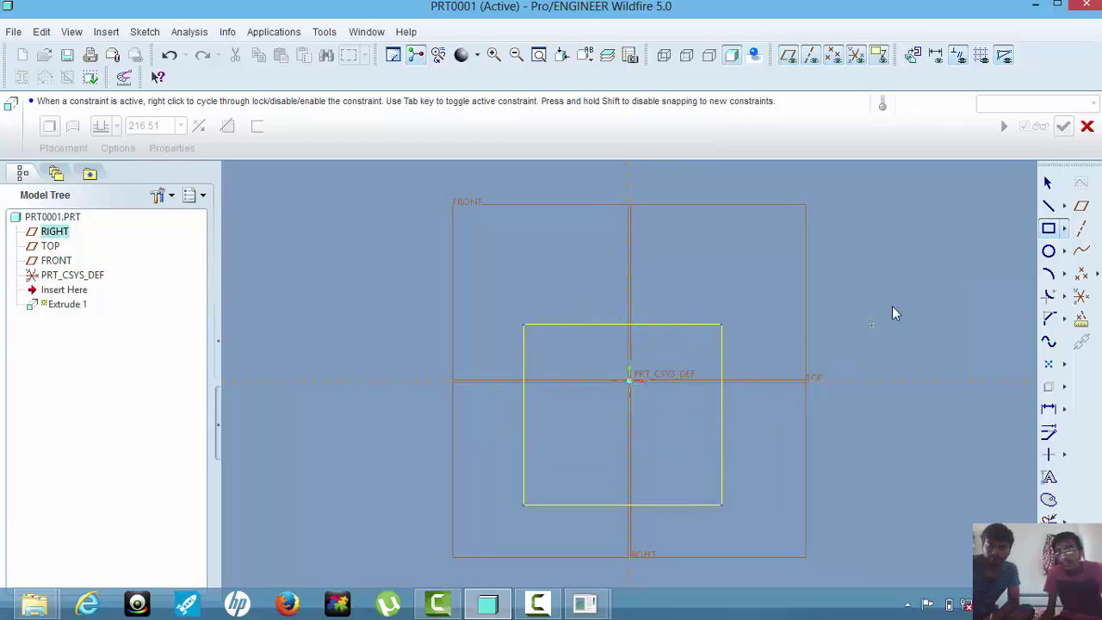
left_click(1049, 183)
Step: Set the rectangle's width to 200 mm and the distance from the vertical reference to its right side to 100 mm
double_click(594, 312)
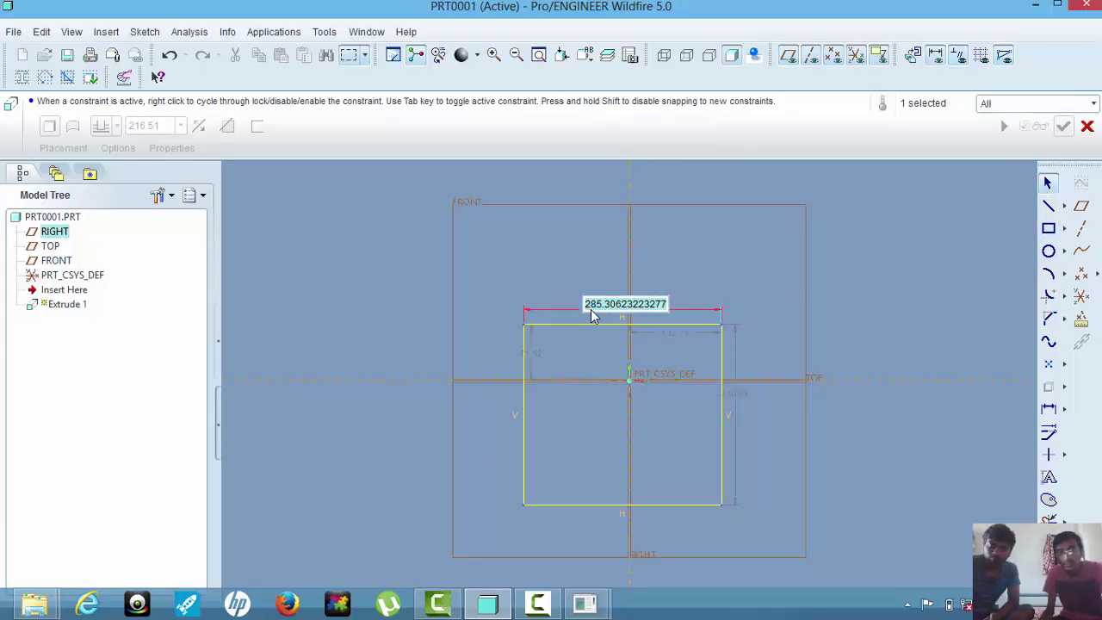
type("200")
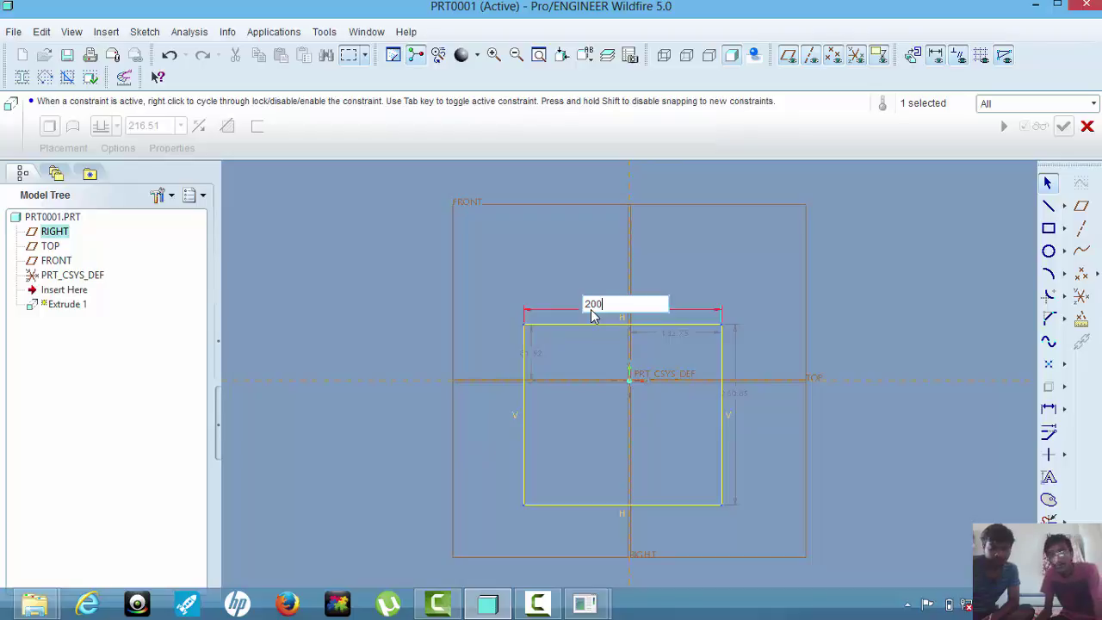
key("Return")
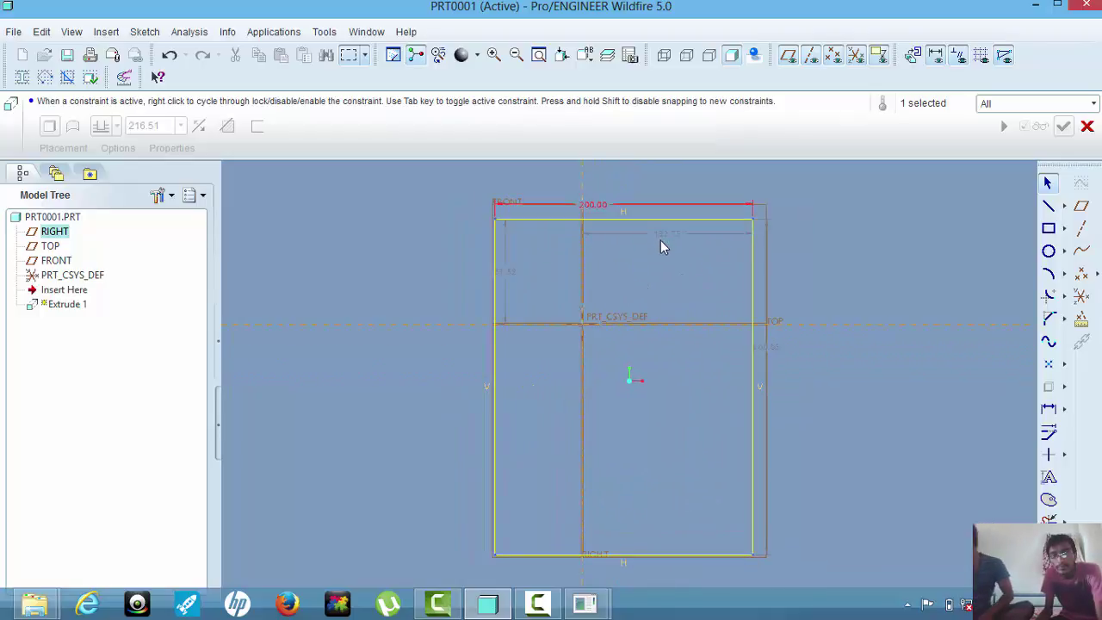
double_click(662, 236)
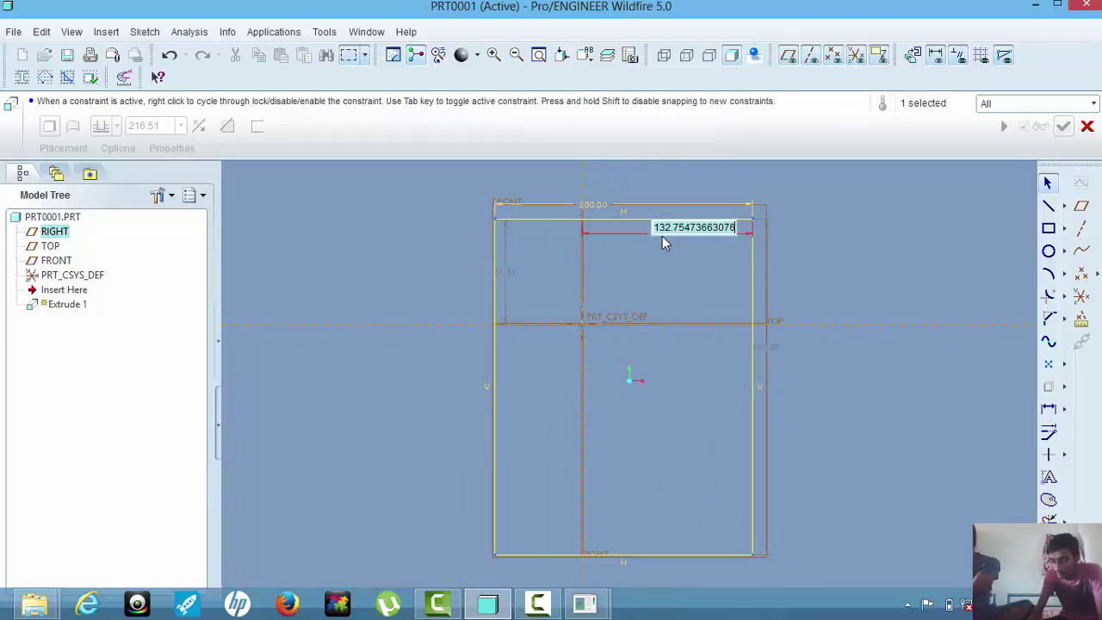
type("100")
key("Return")
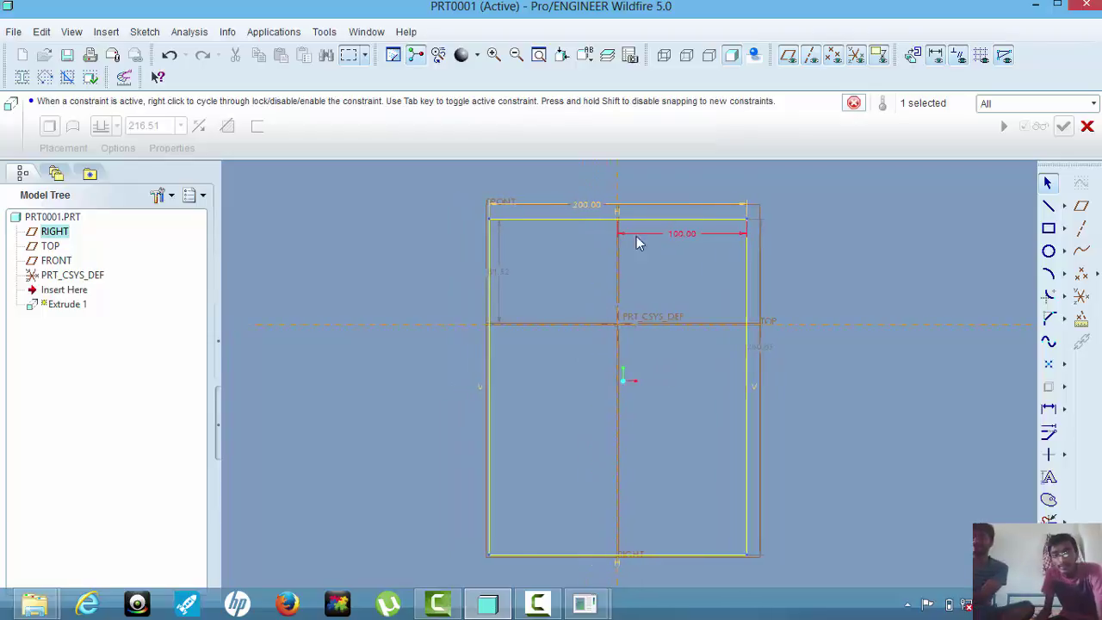
Step: Set the rectangle's height to 300 mm and its upper edge 150 mm above the horizontal reference, and finish the sketch
double_click(765, 349)
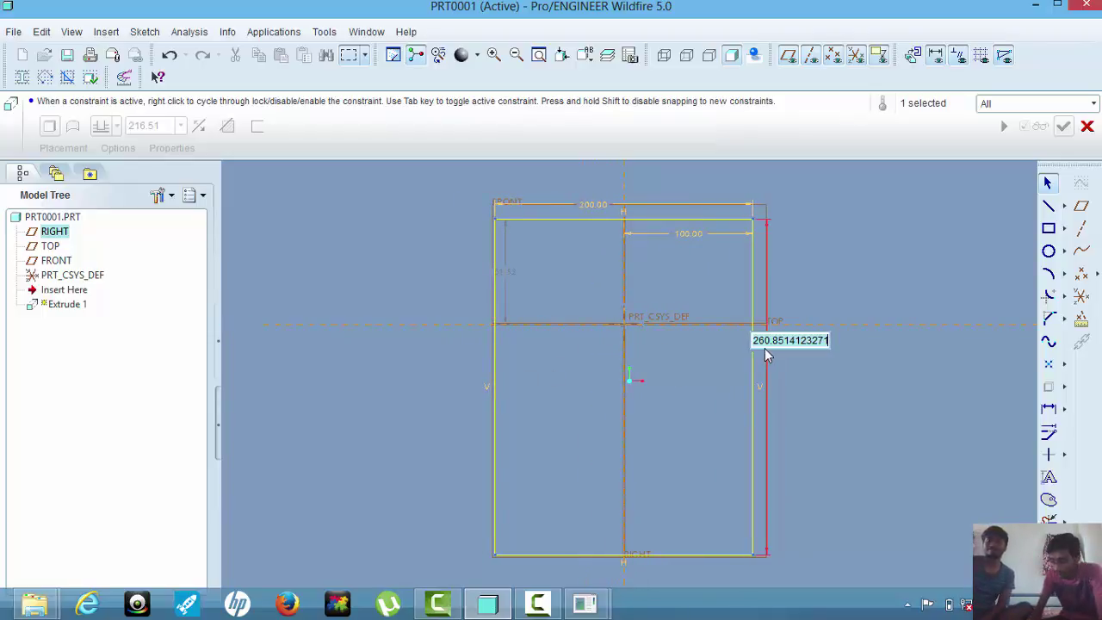
type("300")
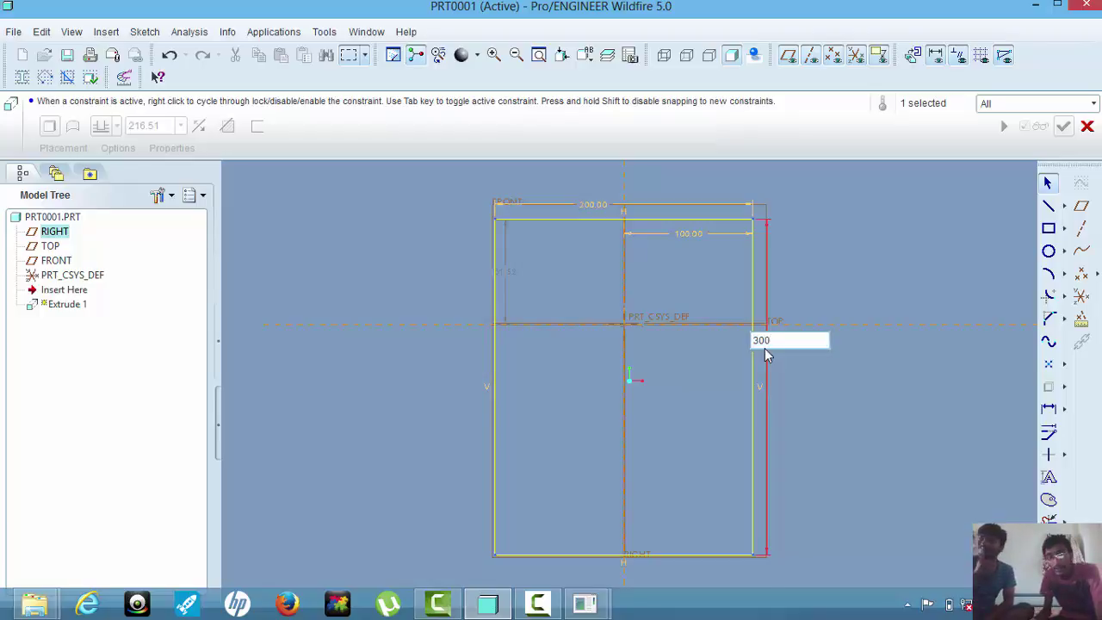
key("Return")
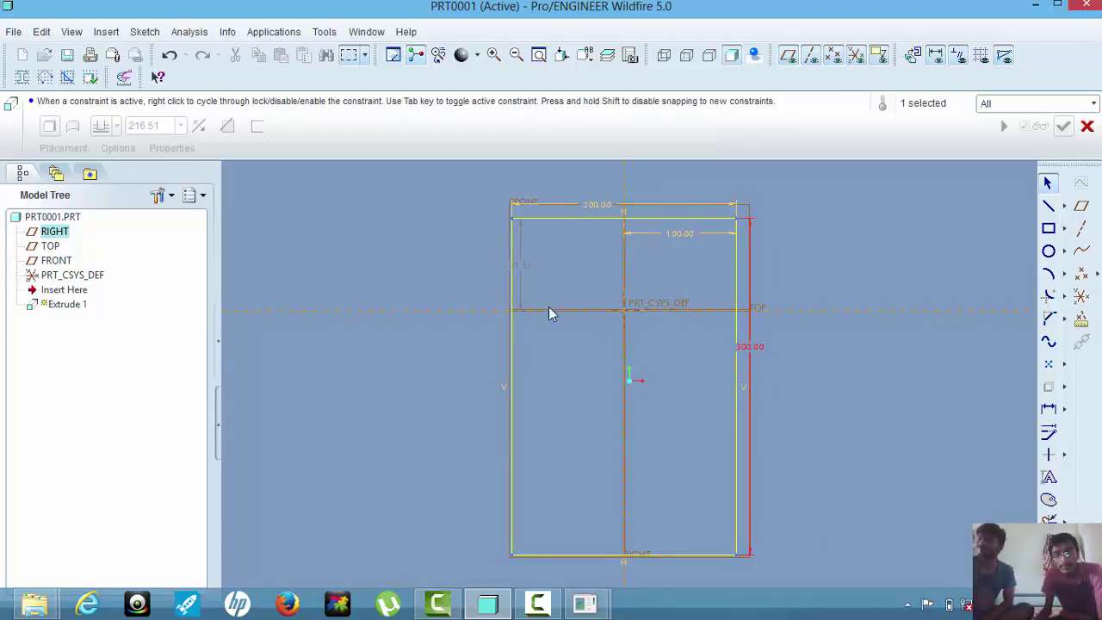
double_click(523, 265)
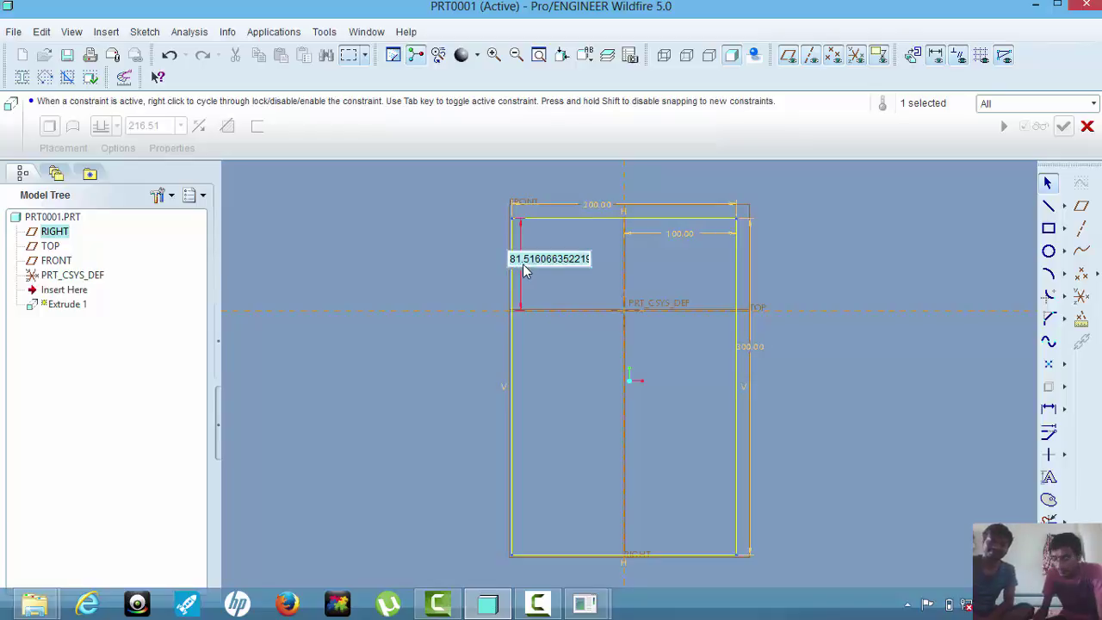
type("150")
key("Return")
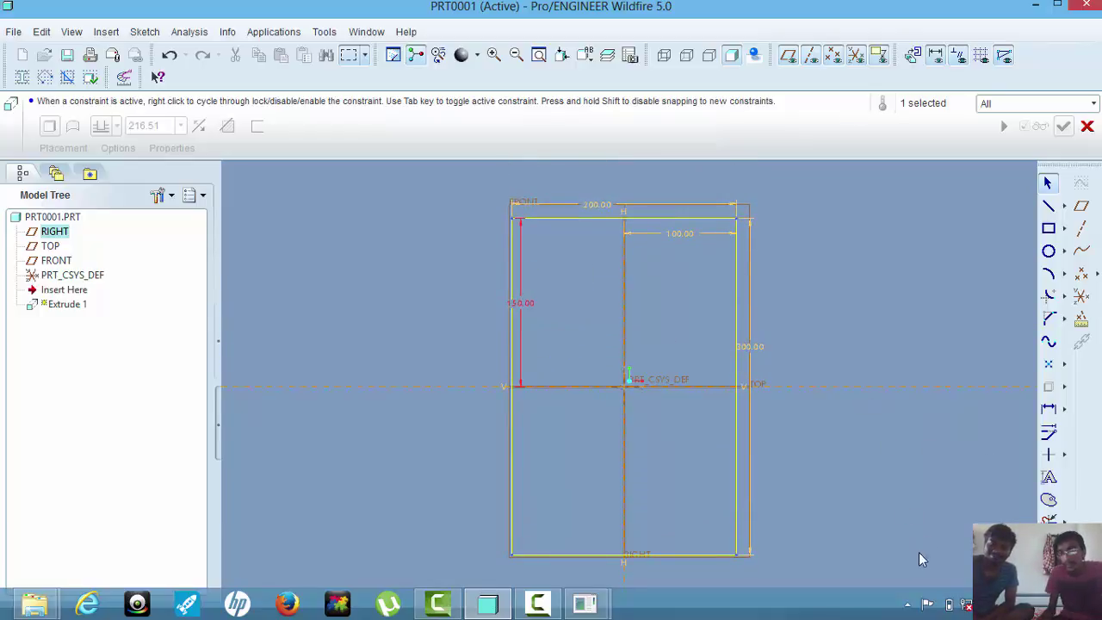
left_click(1049, 545)
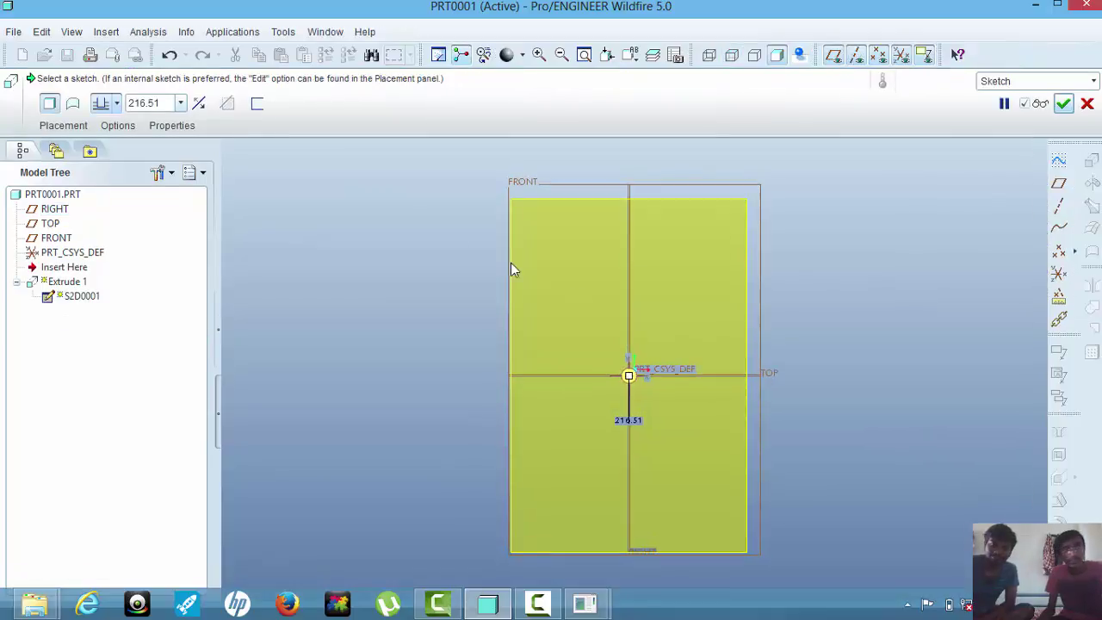
Step: Extrude the rectangle to a depth of 30 mm and complete the feature
left_click(171, 103)
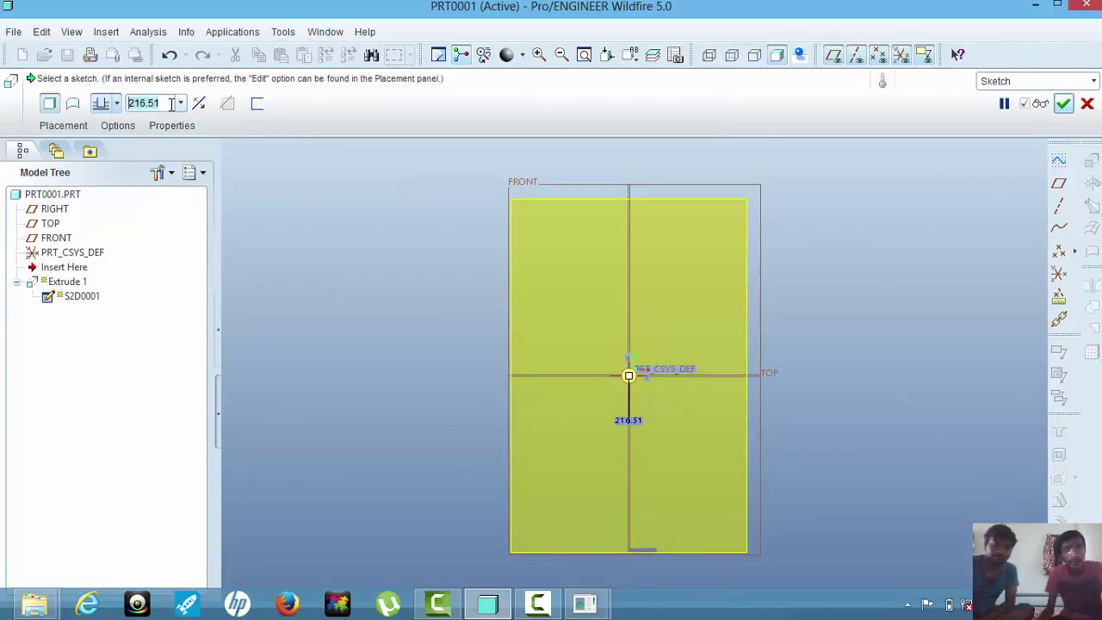
type("30")
key("Return")
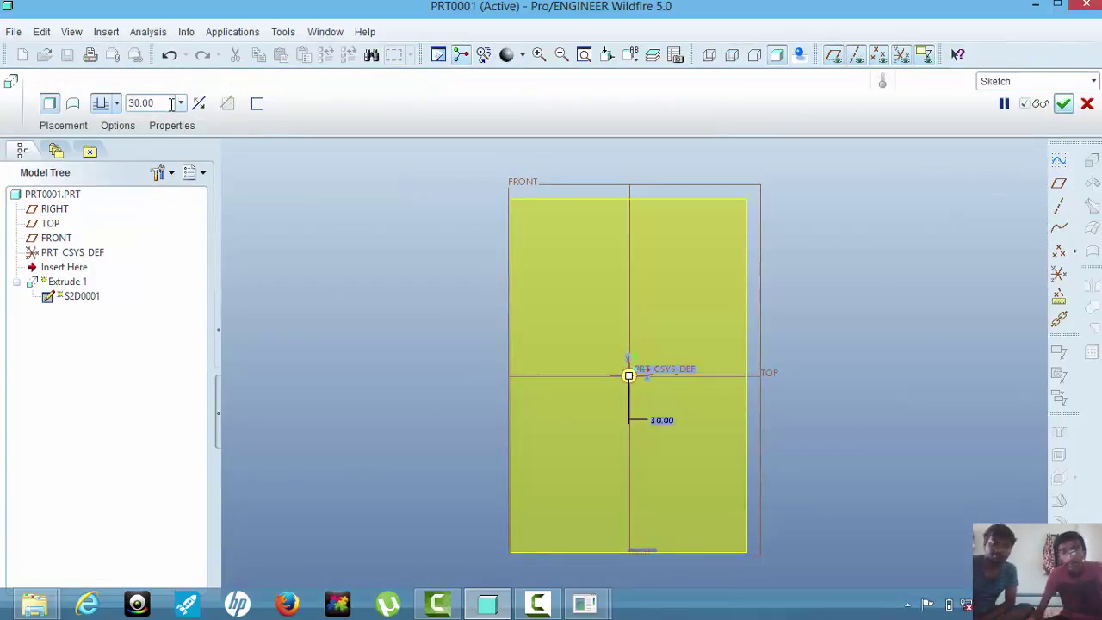
middle_click_drag(529, 314, 608, 301)
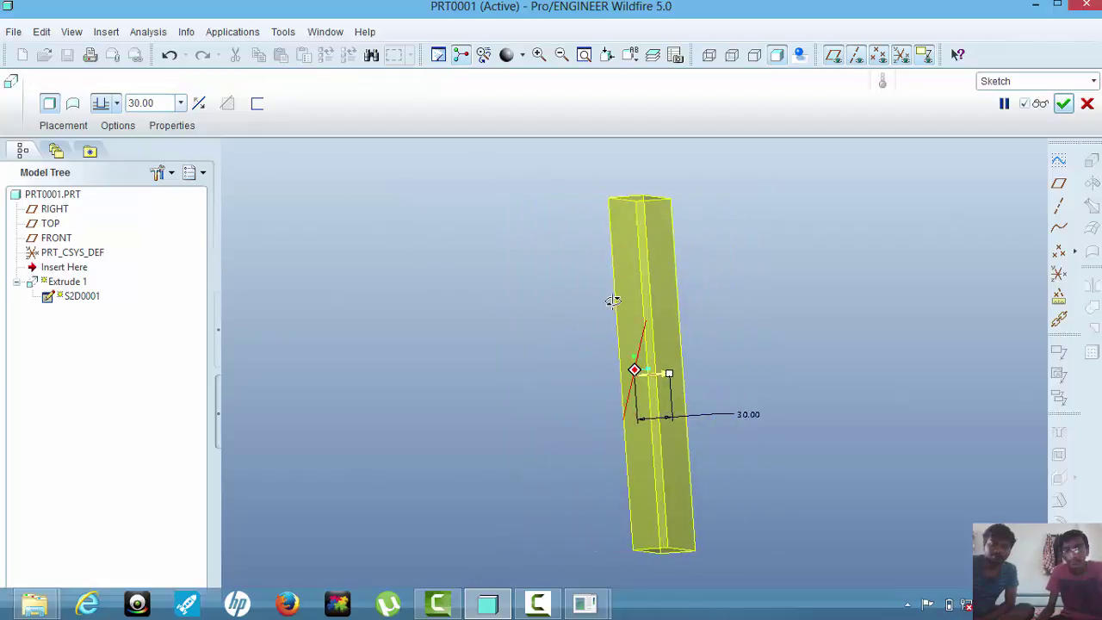
left_click(1063, 104)
middle_click_drag(676, 228, 599, 315)
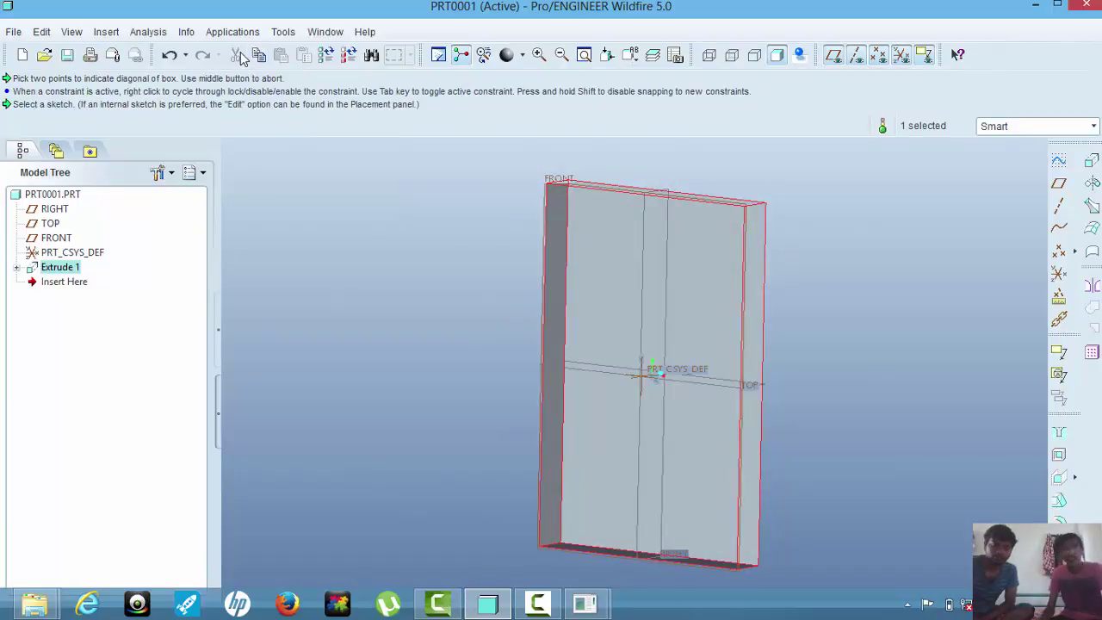
Step: Open the Save a Copy dialog for the part and choose IGES (*.igs) as the file type
left_click(13, 32)
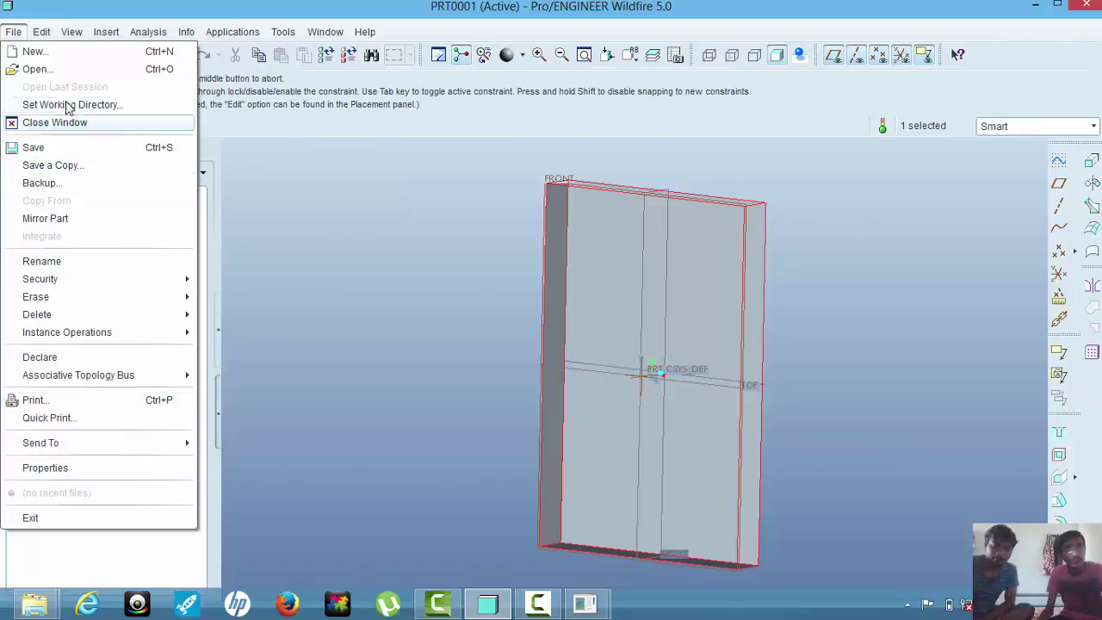
left_click(86, 166)
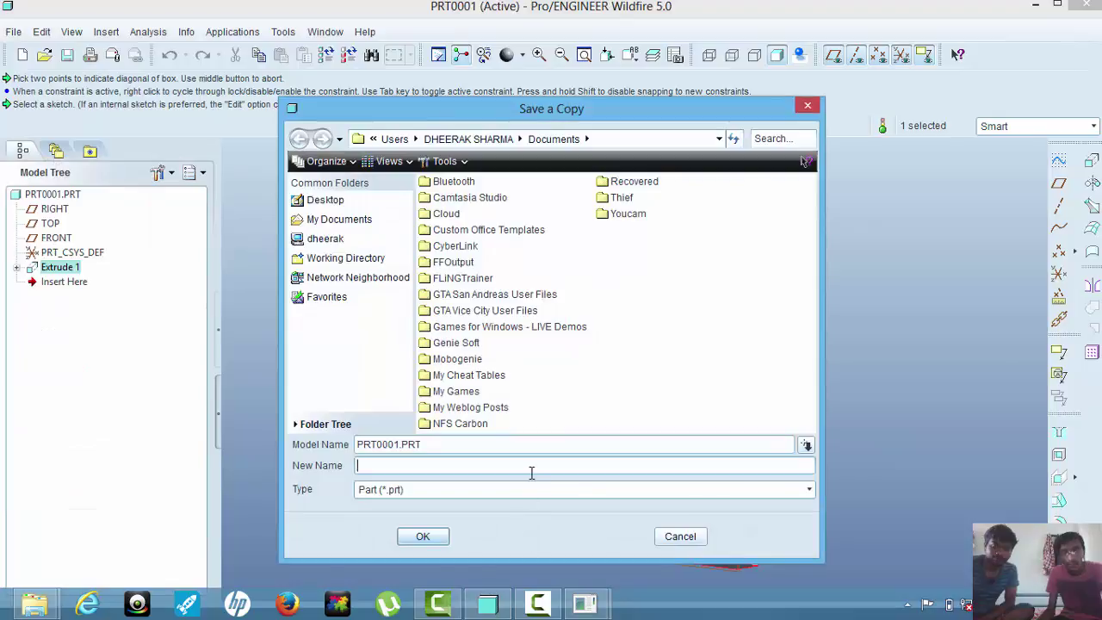
left_click(522, 489)
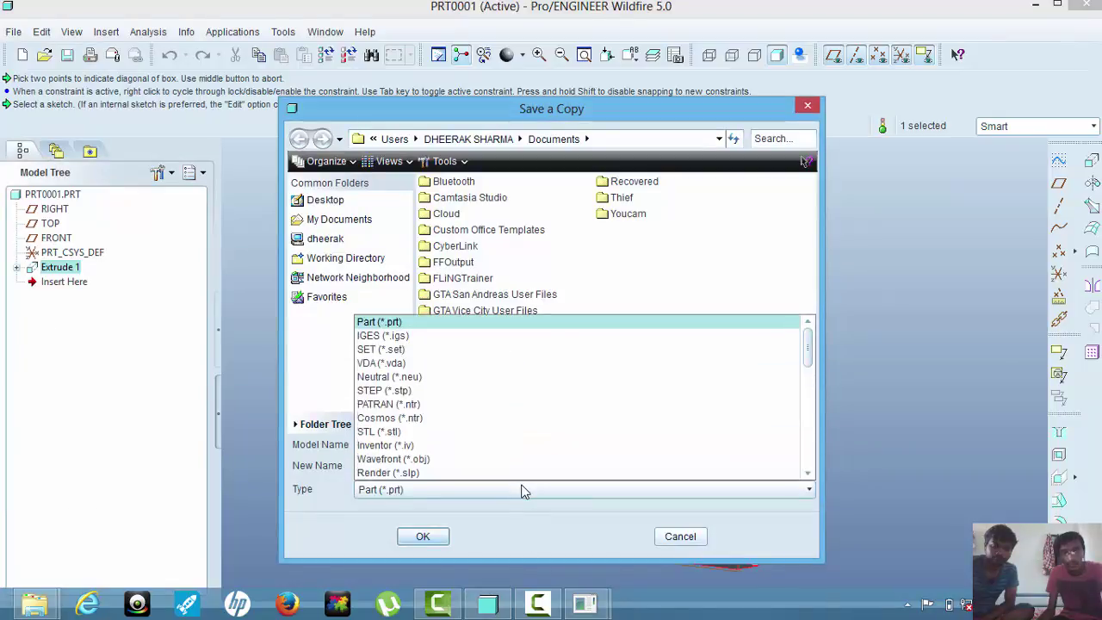
left_click(470, 335)
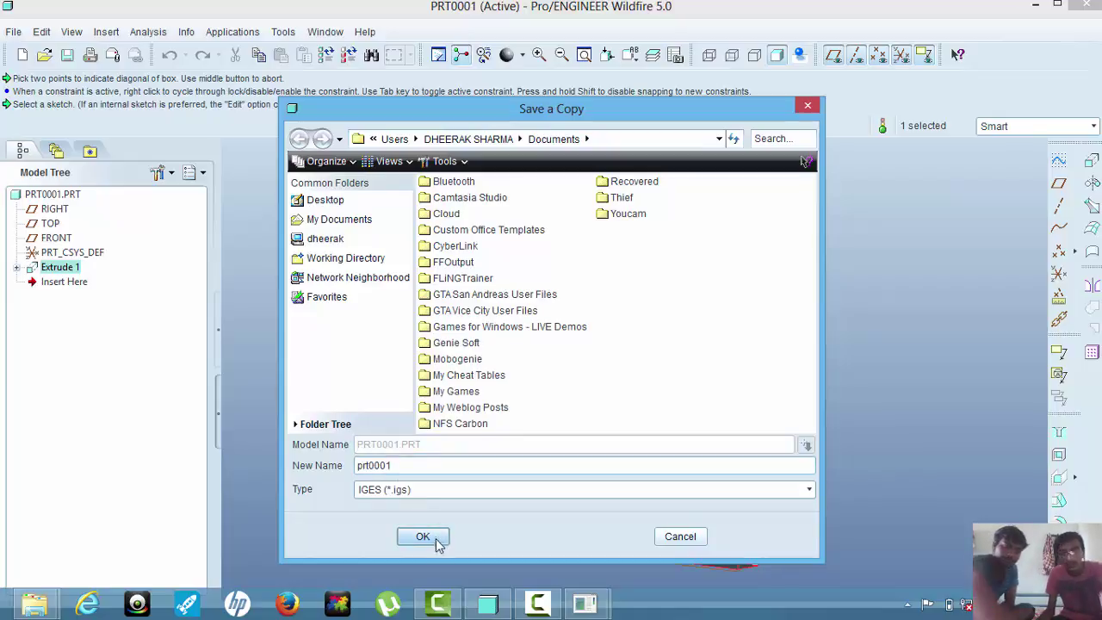
Step: Save the copy in the ANSYS folder on Lock Disk (E:) under the name prt0001
left_click(345, 237)
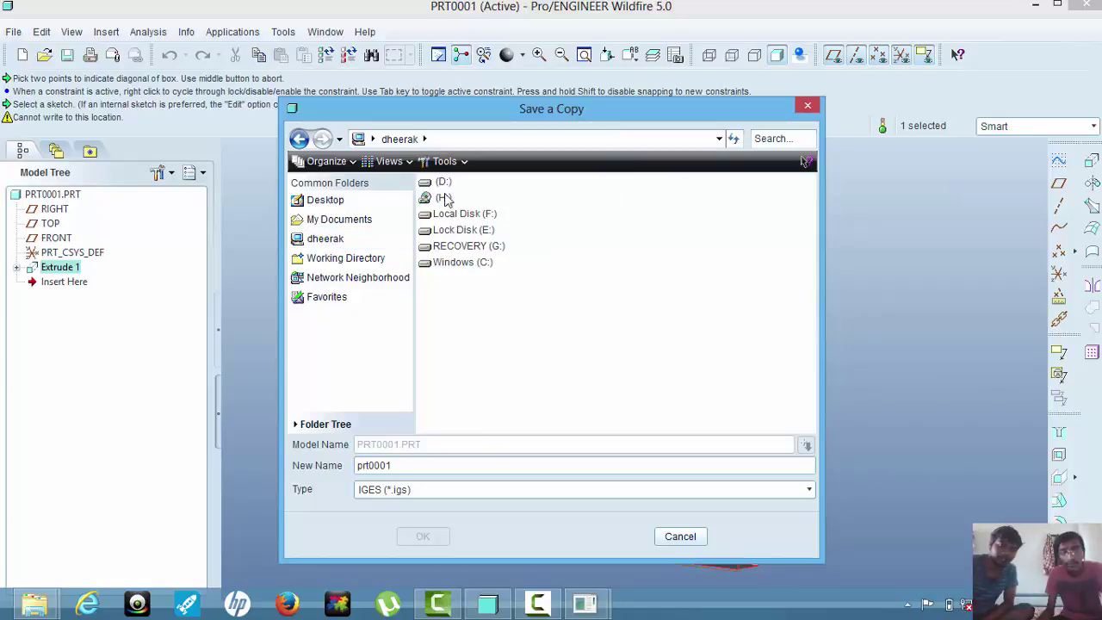
left_click(457, 236)
double_click(455, 233)
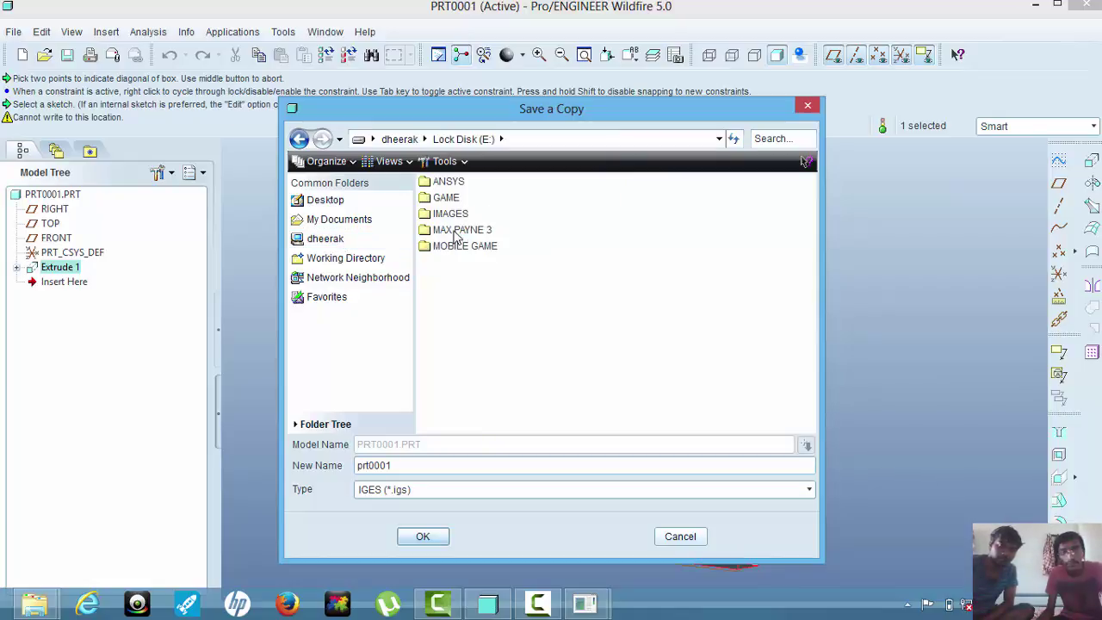
double_click(448, 183)
left_click(447, 183)
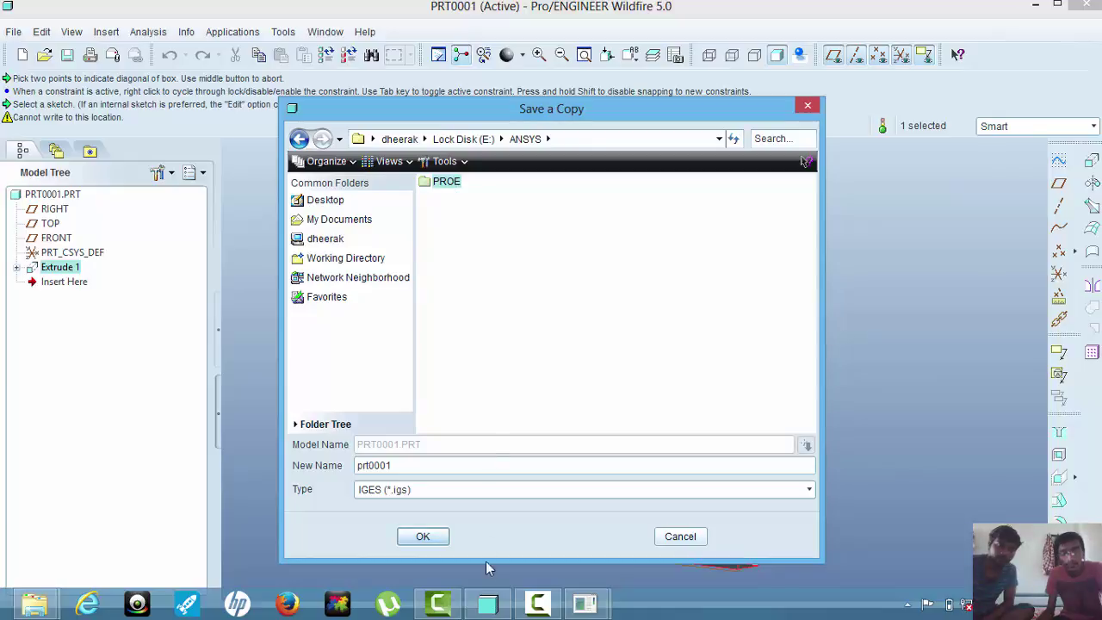
left_click(443, 537)
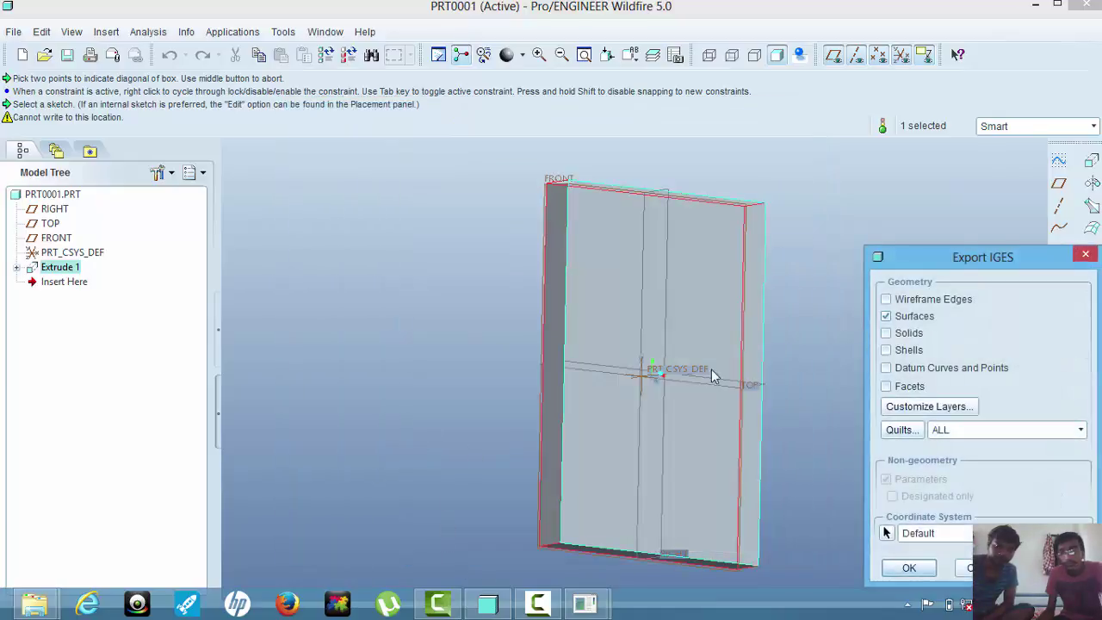
Step: Export the IGES geometry as Solids and Shells instead of Surfaces, using the default coordinate system
left_click(888, 333)
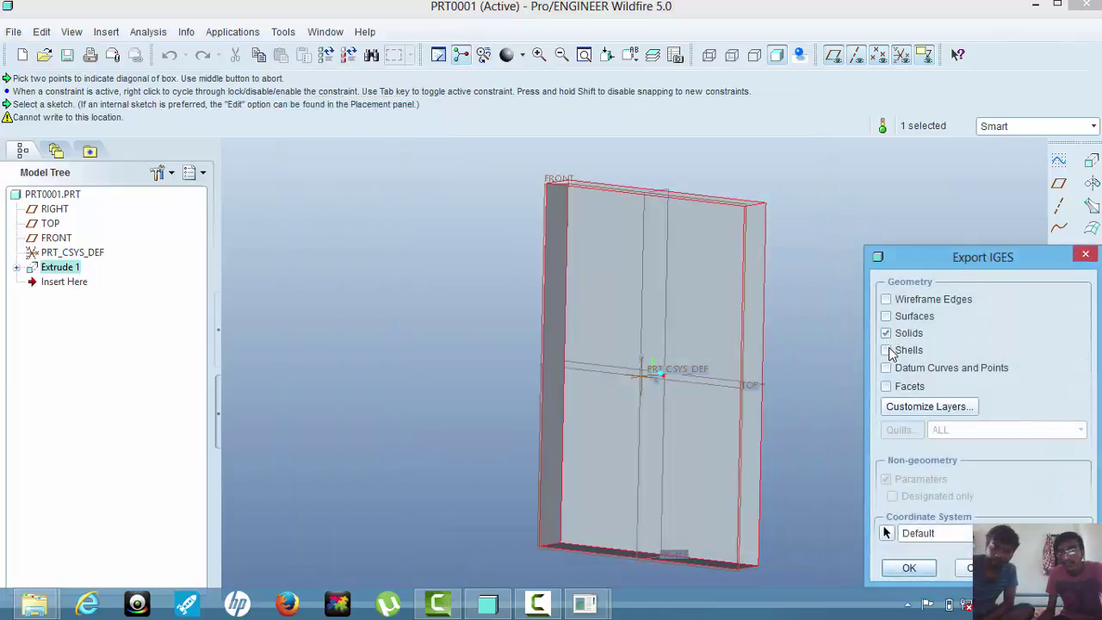
left_click(888, 350)
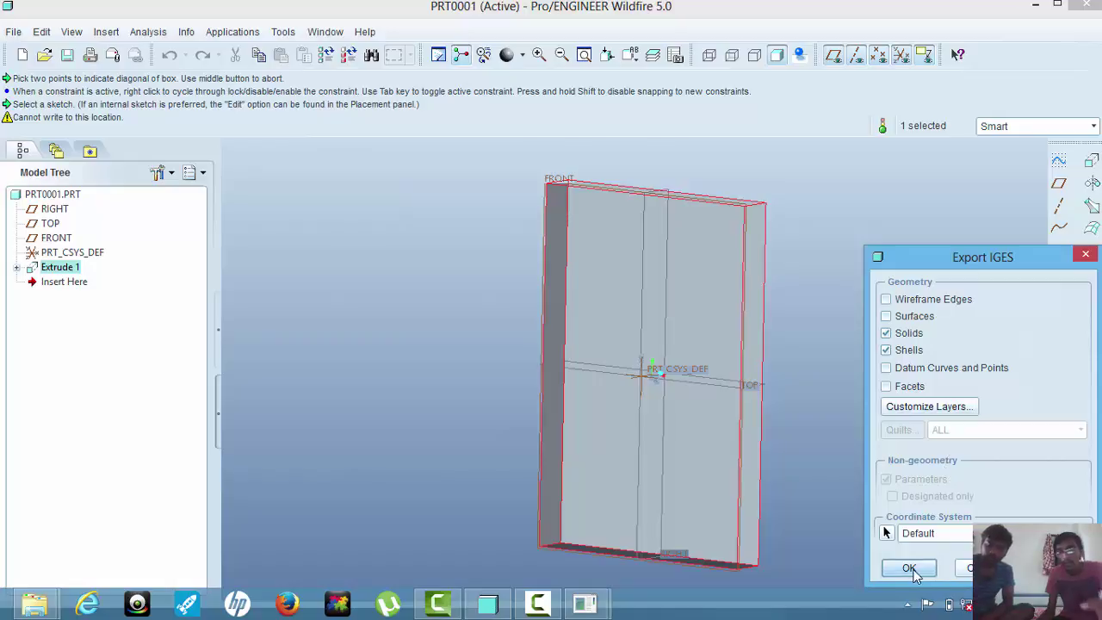
left_click(911, 568)
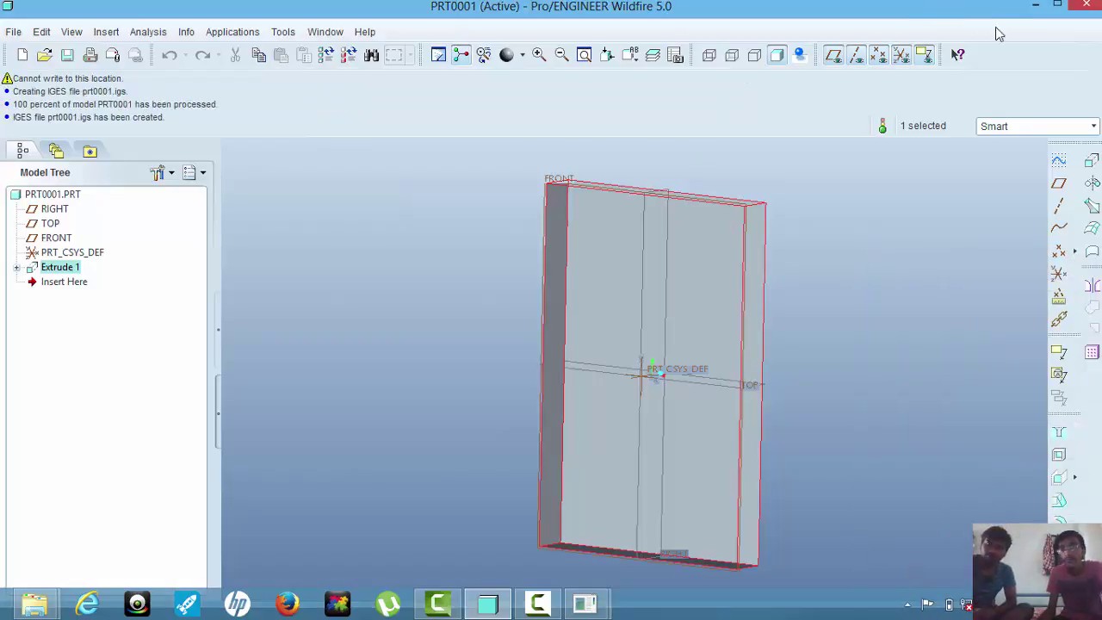
Step: Switch to ANSYS Multiphysics and run the units command /UNITS,SI,MM
left_click(1032, 7)
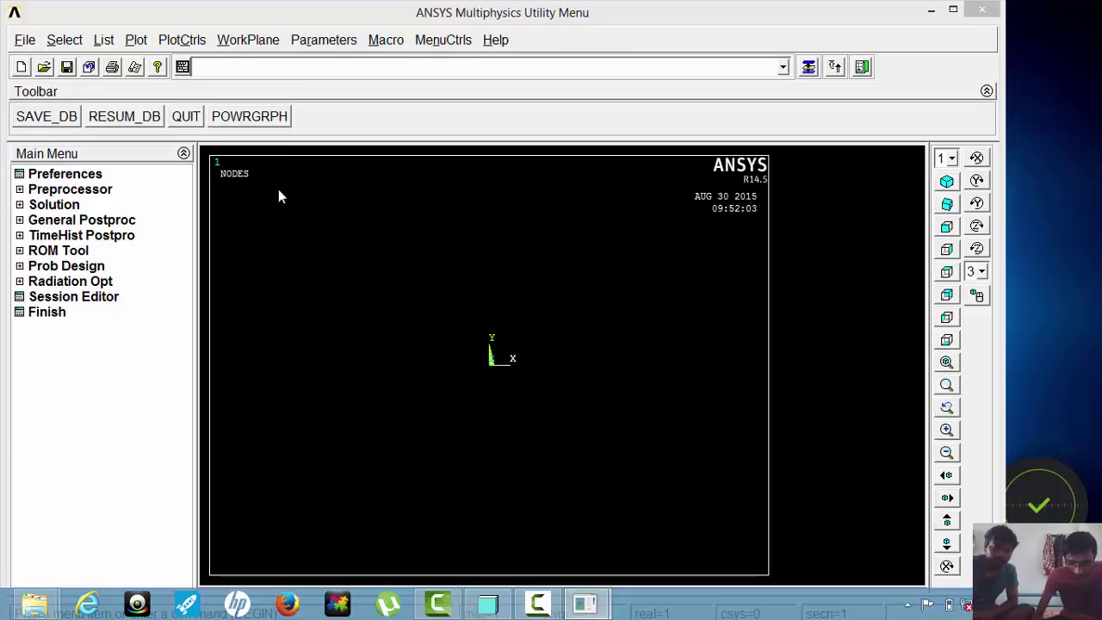
right_click(81, 268)
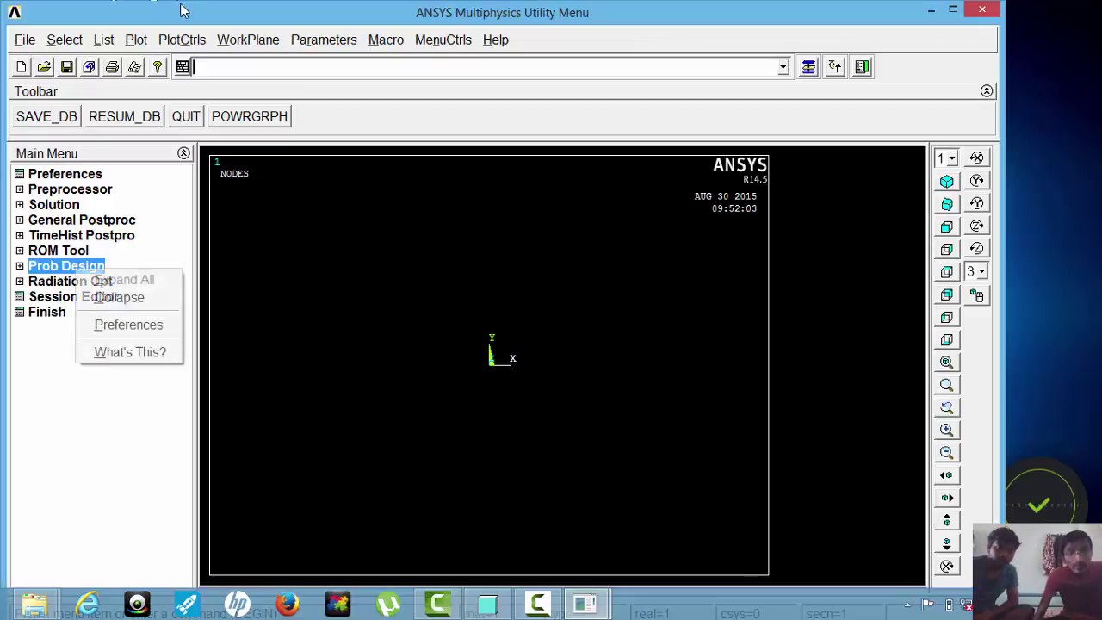
left_click(234, 66)
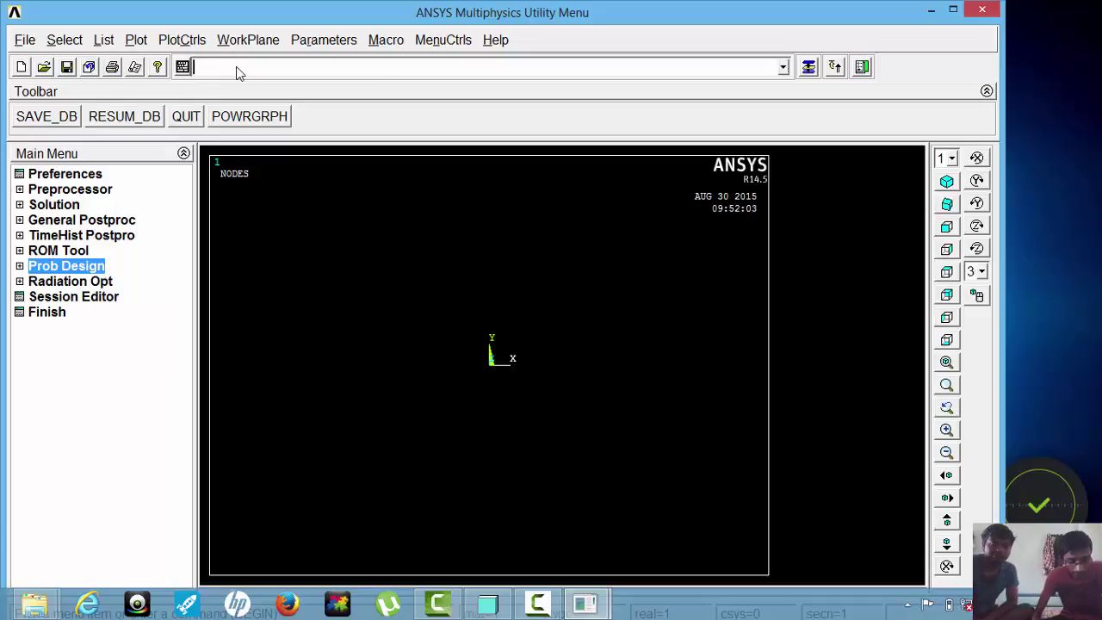
type("/")
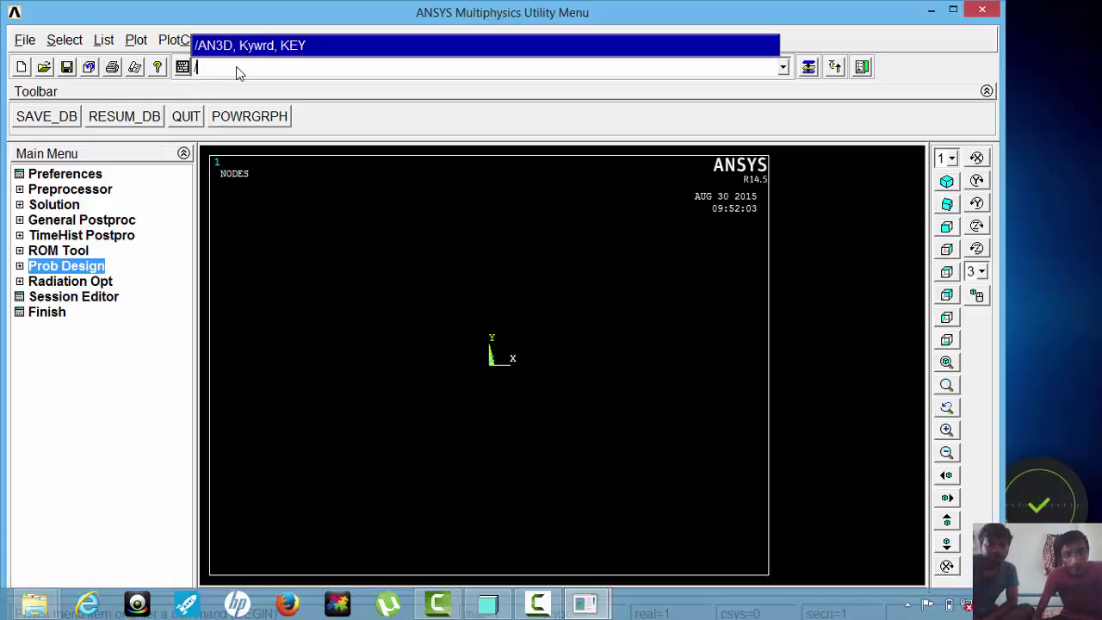
type("UNITS,S")
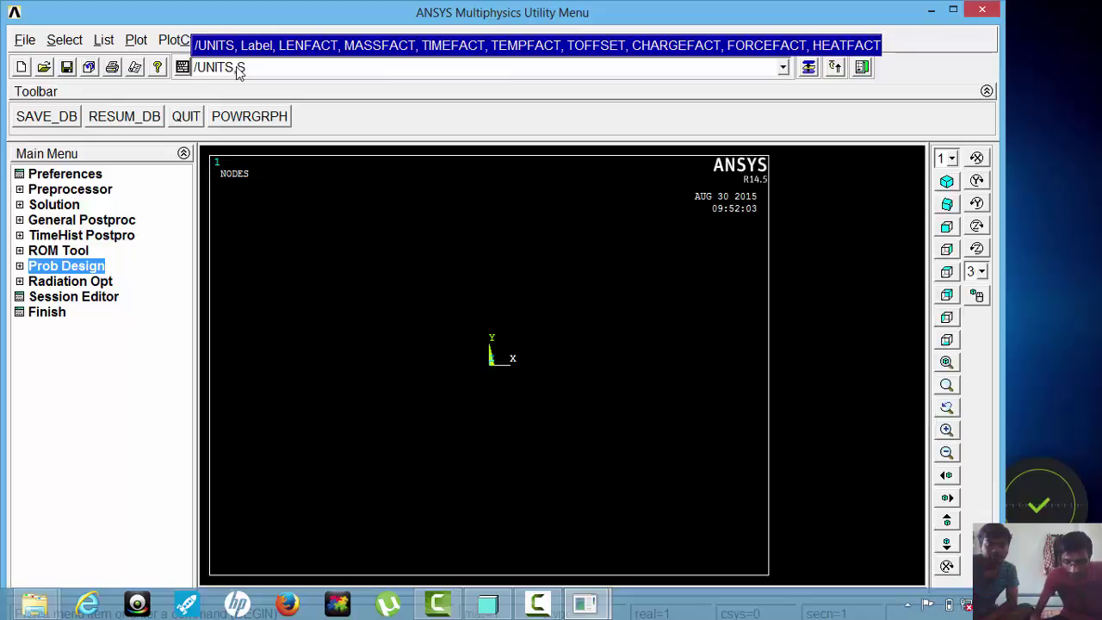
type("I,MM")
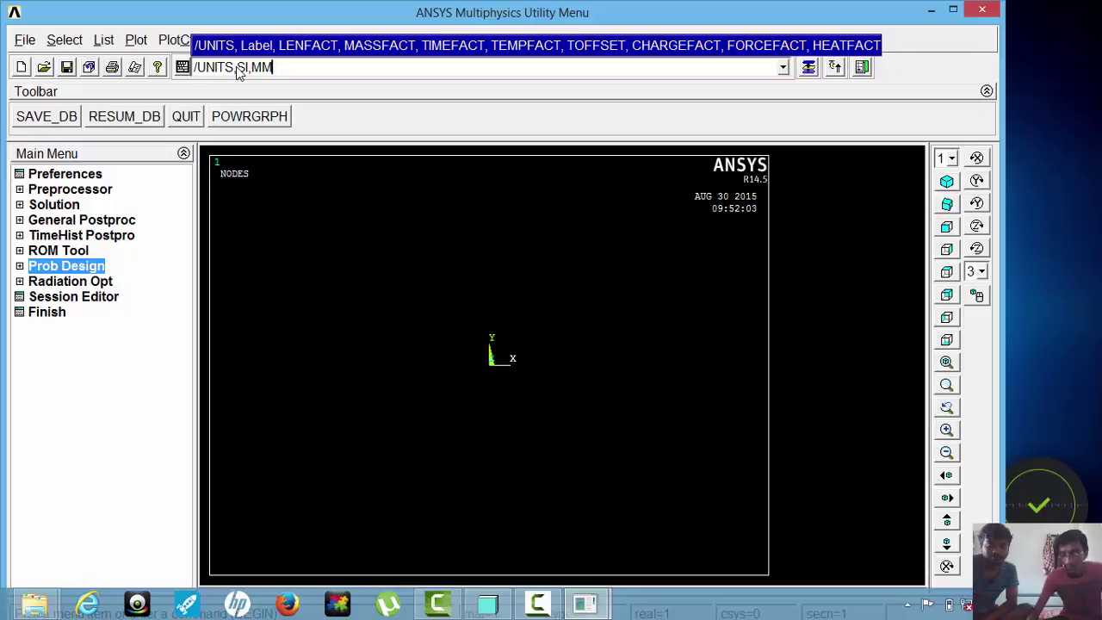
key("Return")
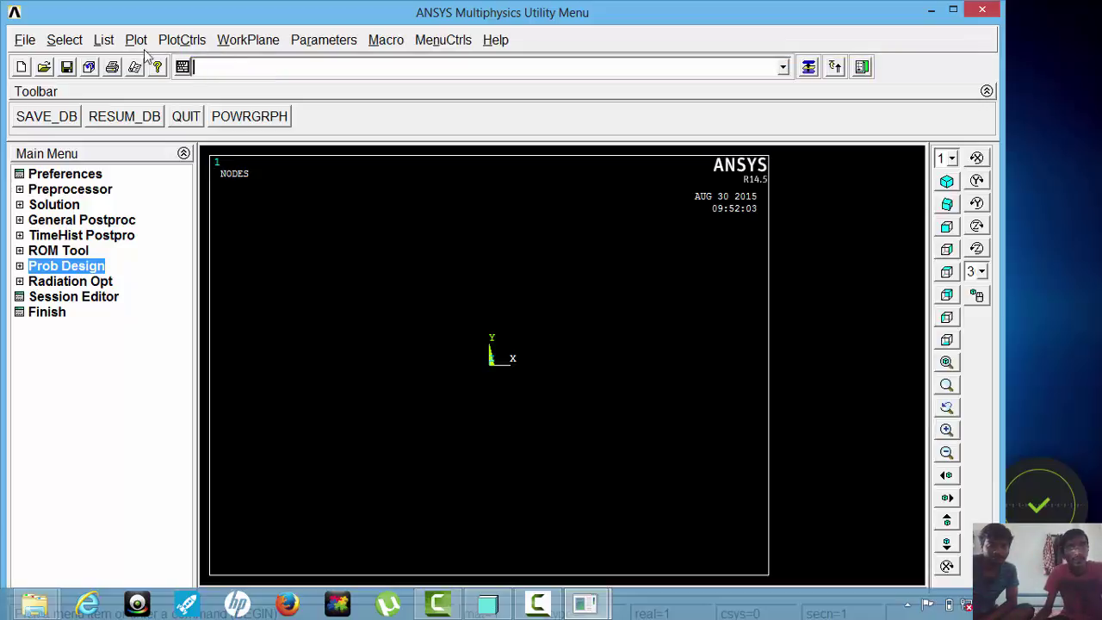
Step: Change the jobname to STRECTURAL STATIC, leaving new log and error files off
left_click(33, 41)
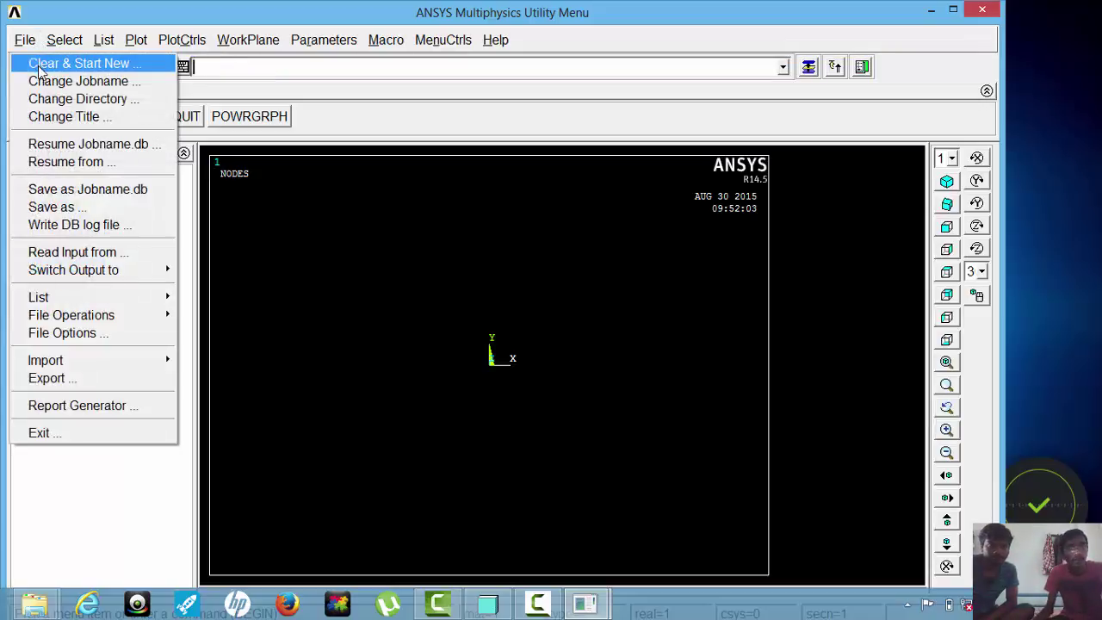
left_click(39, 81)
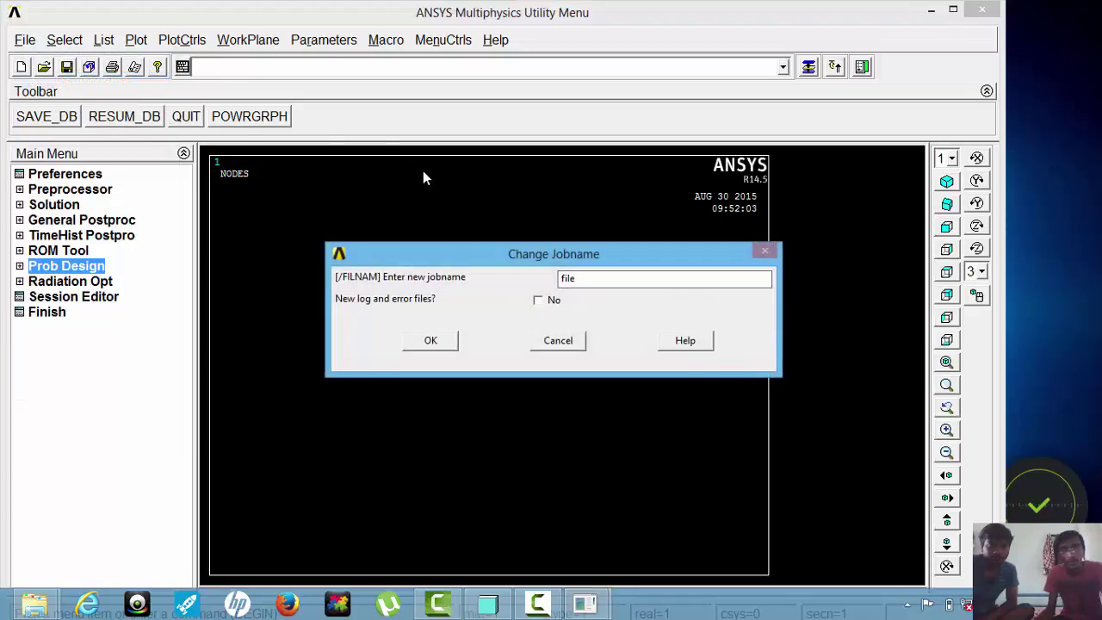
left_click_drag(596, 277, 503, 286)
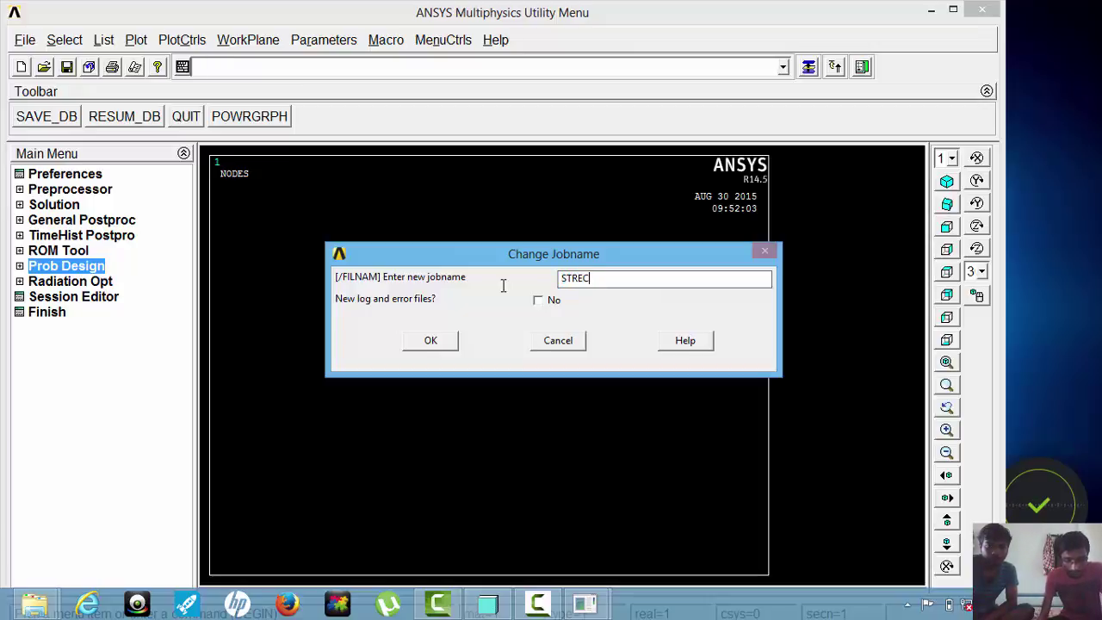
type("STRECTURAL STAT")
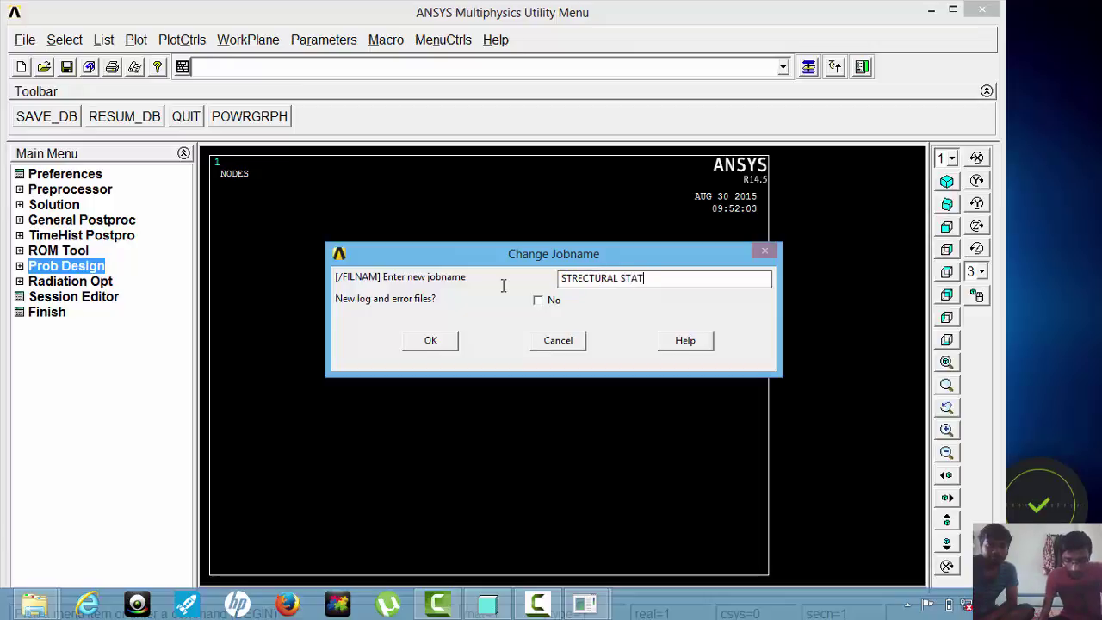
type("IC")
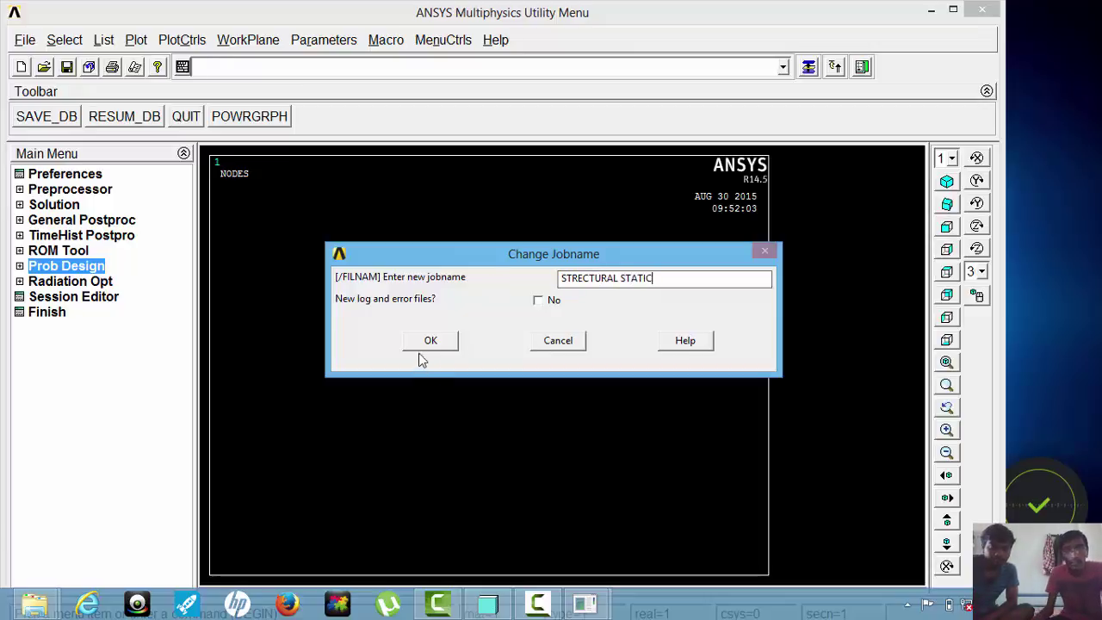
left_click(427, 343)
Step: Change the working directory to the ANSYS folder on Lock Disk (E:)
left_click(17, 41)
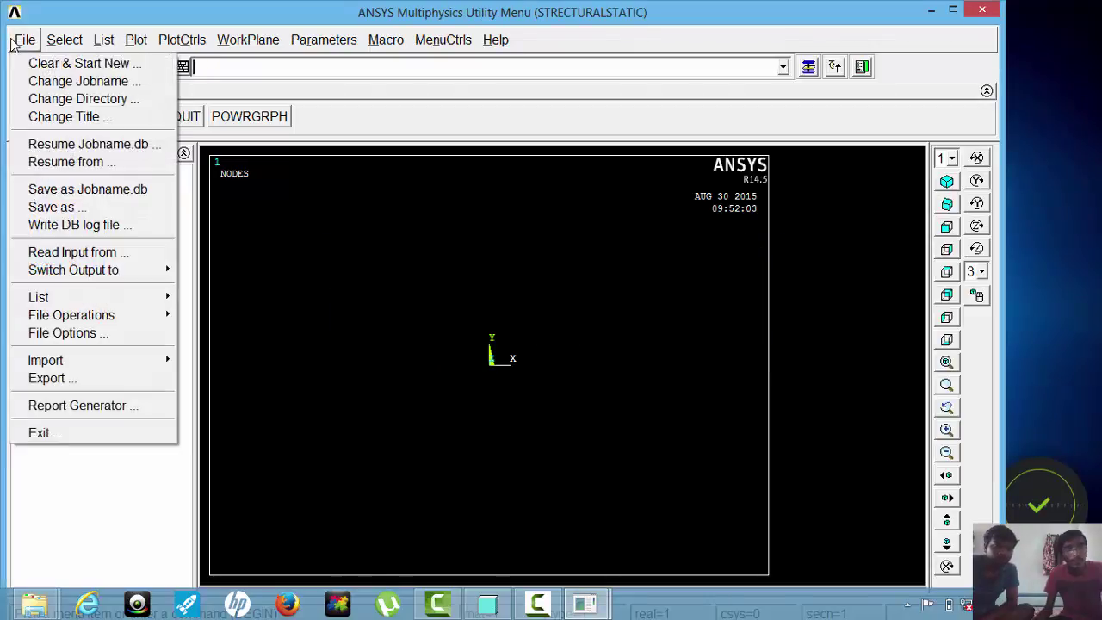
left_click(69, 98)
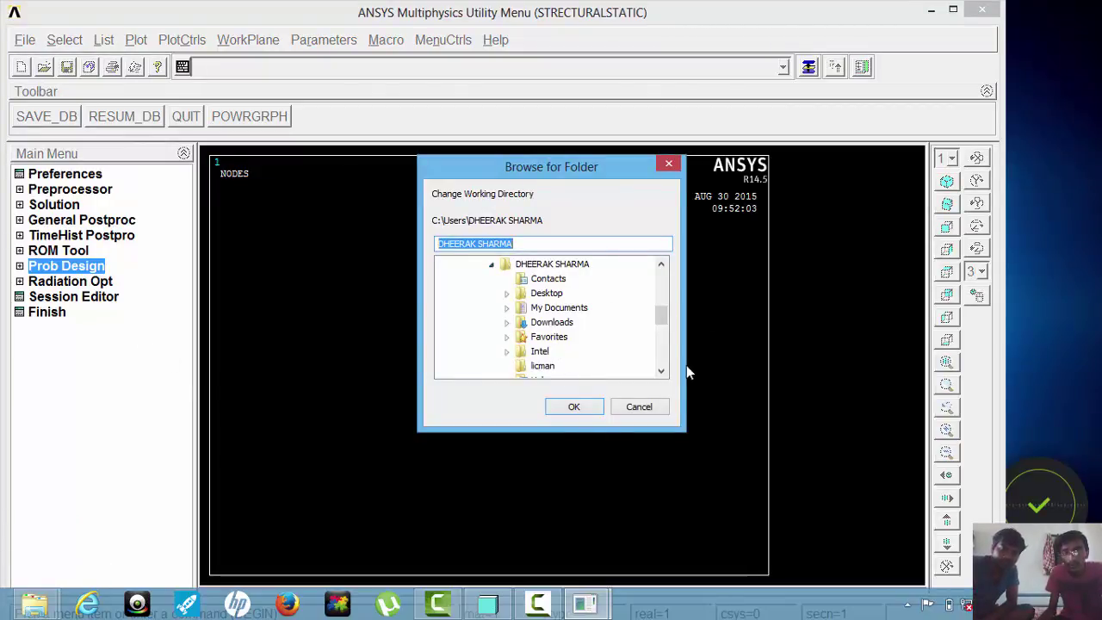
left_click(662, 371)
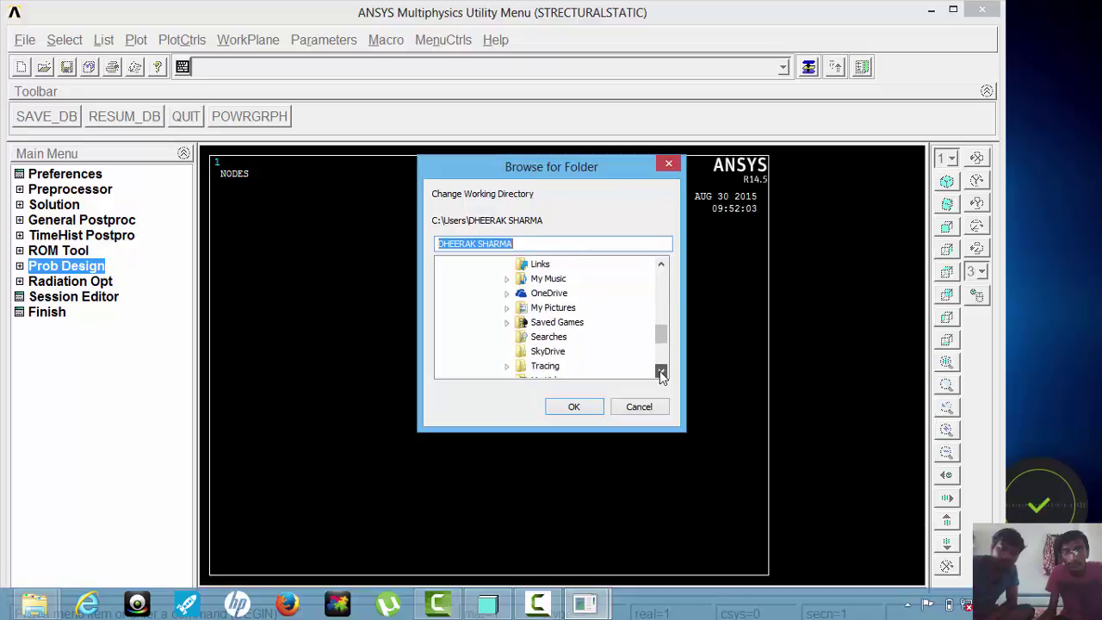
scroll(661, 371, "down", 3)
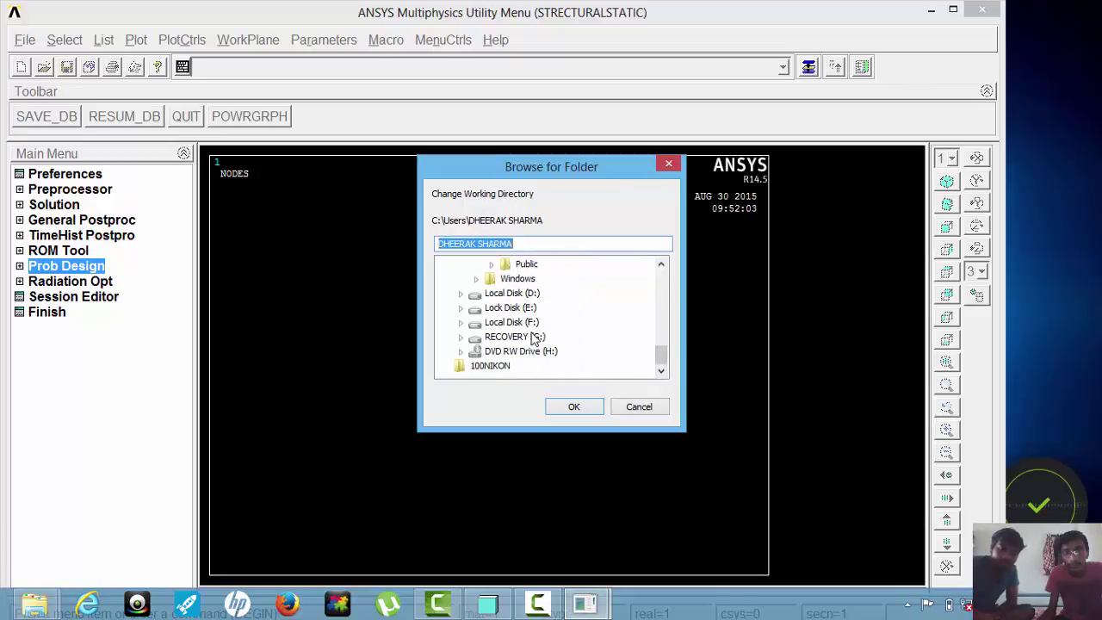
left_click(520, 310)
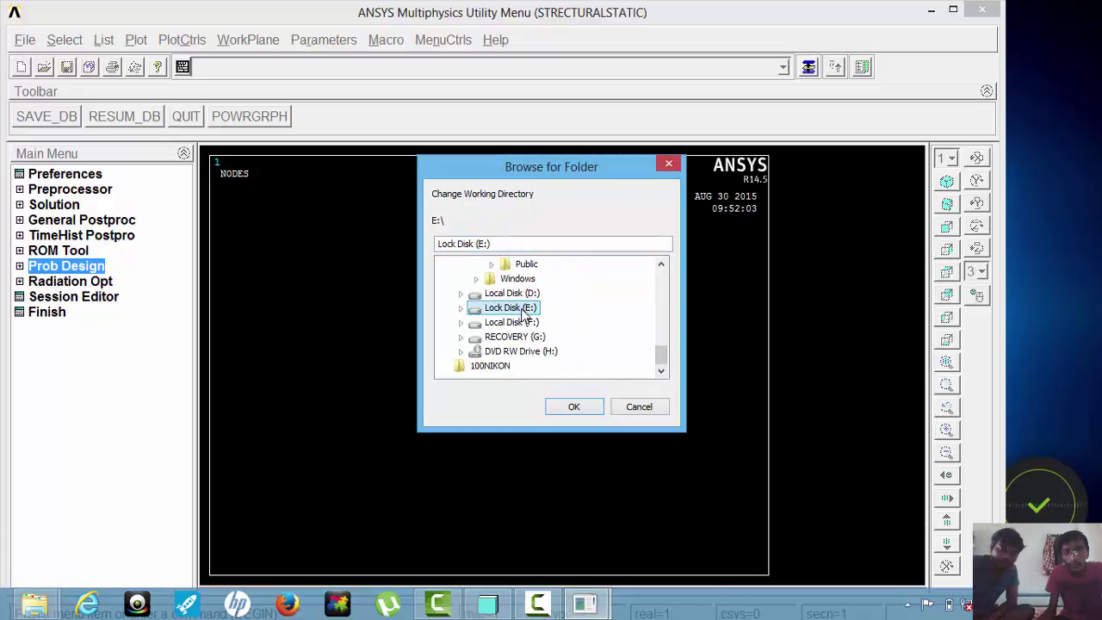
double_click(520, 310)
left_click(517, 311)
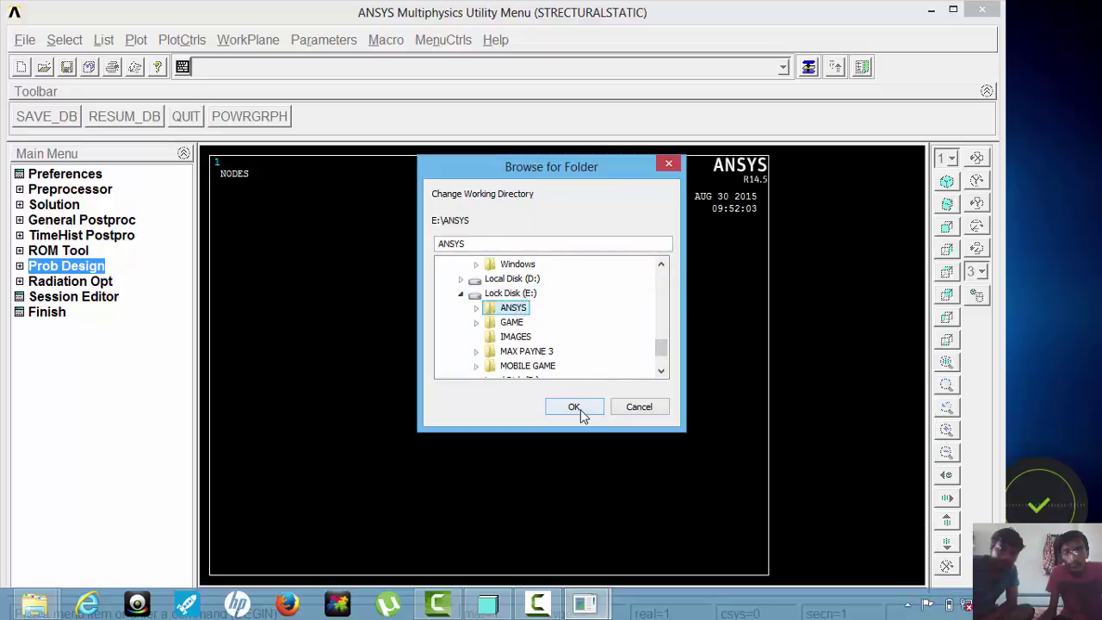
left_click(574, 408)
Step: Change the analysis title to STATIC
left_click(23, 42)
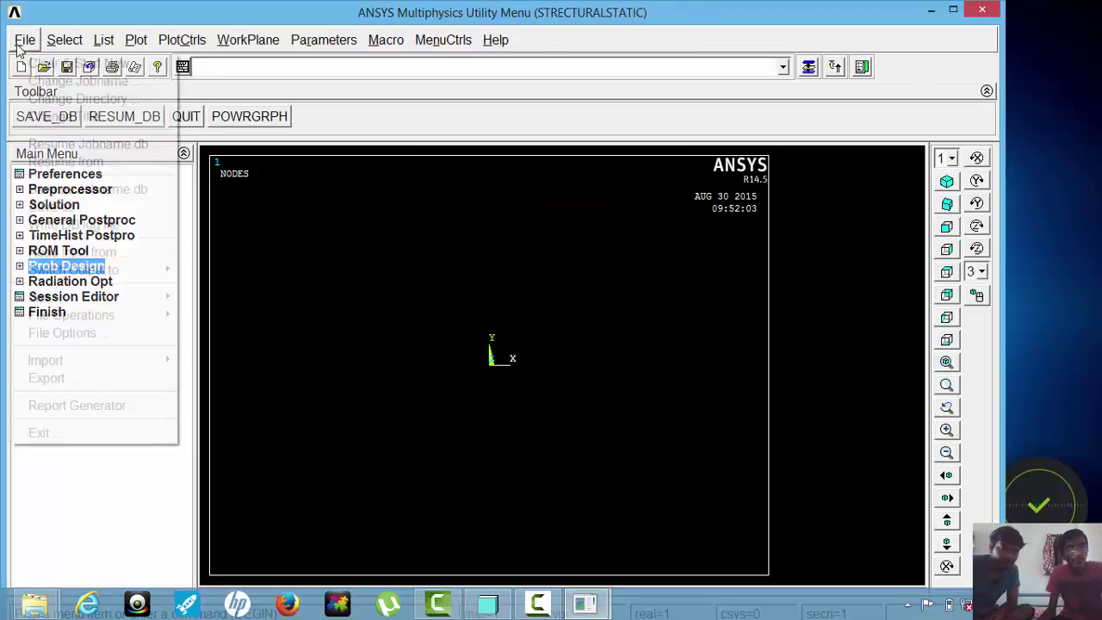
left_click(60, 116)
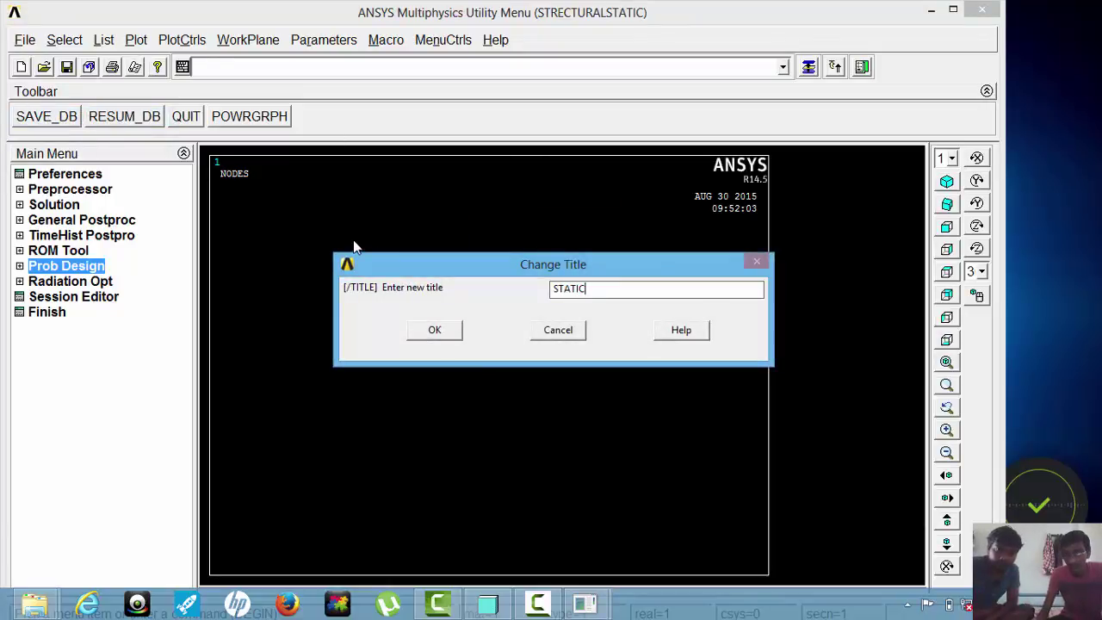
key("Return")
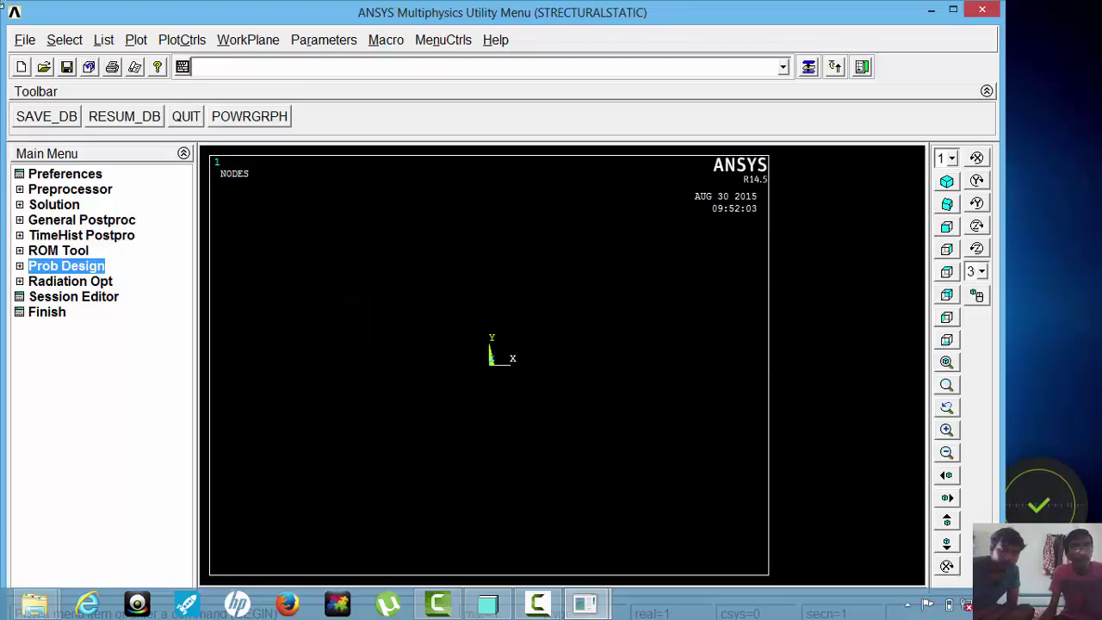
Step: Import the IGES file prt0001.igs with coincident keypoint merging, solid creation, small-area deletion and the default merging tolerance
left_click(26, 41)
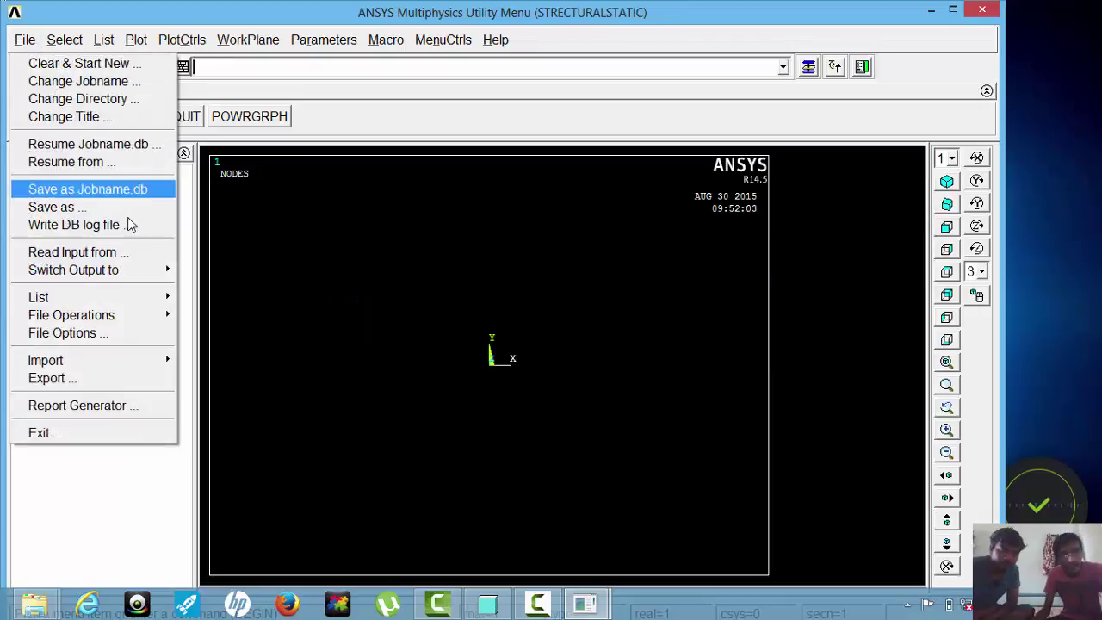
mouse_move(136, 368)
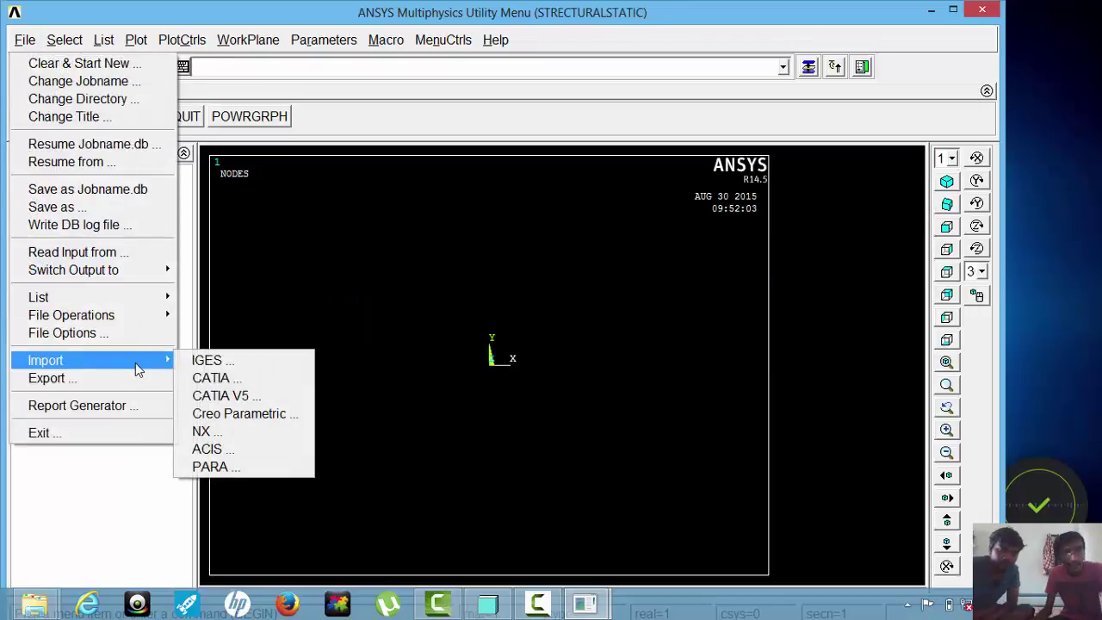
left_click(205, 360)
left_click(438, 361)
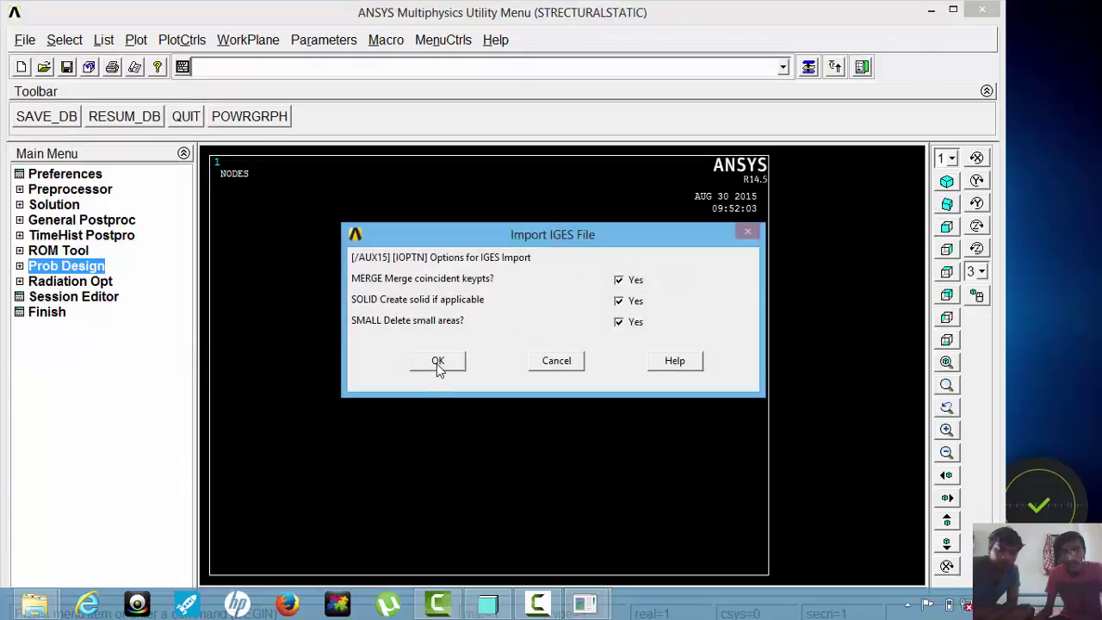
left_click(775, 315)
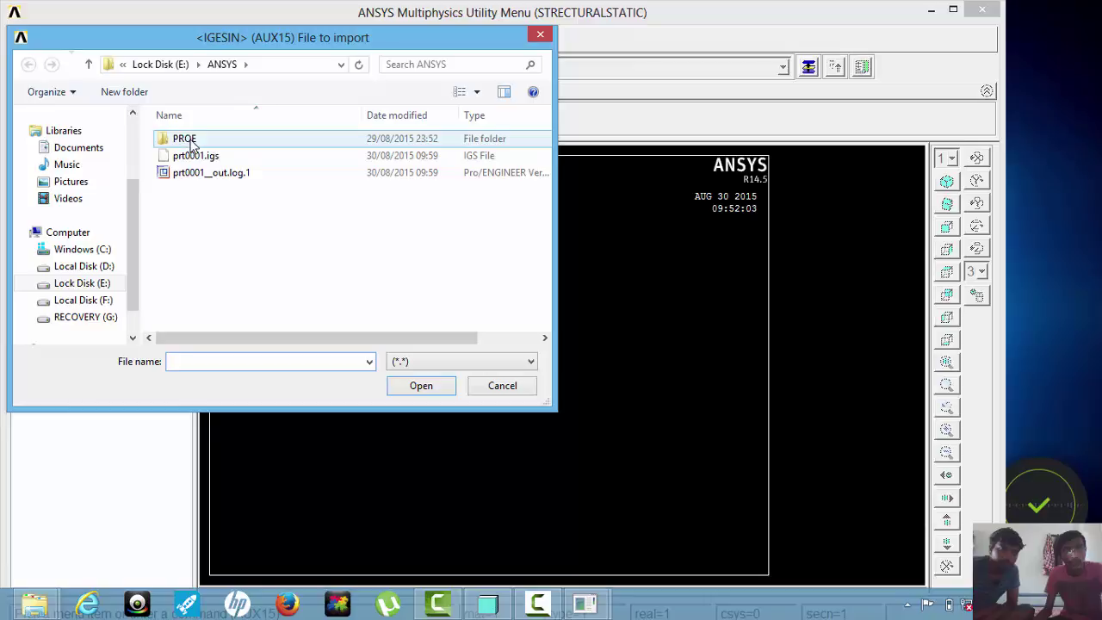
left_click(209, 159)
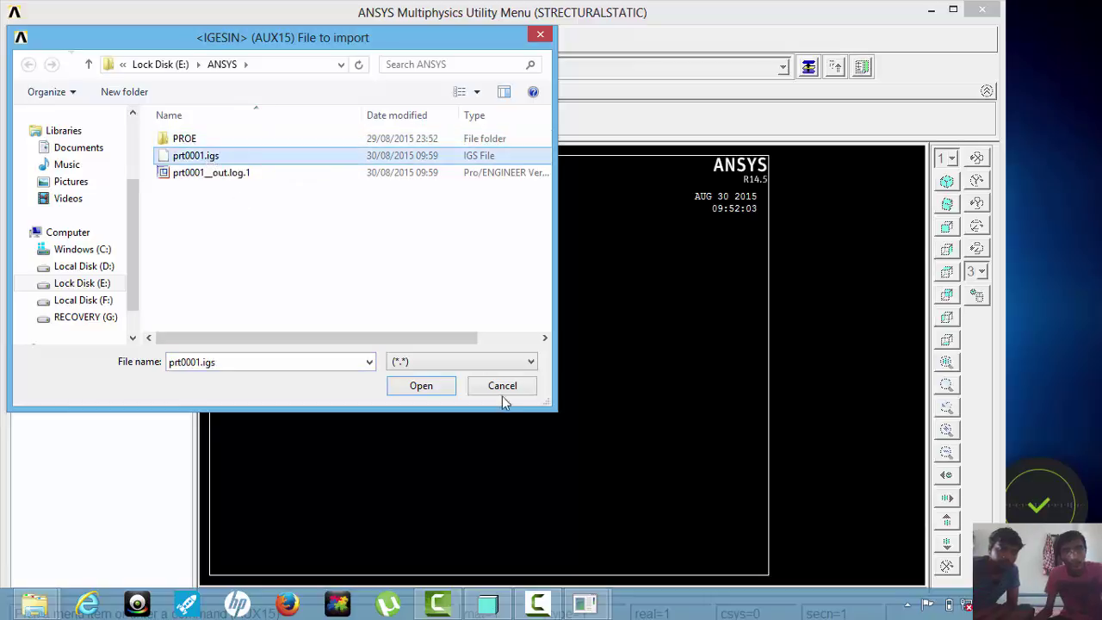
left_click(421, 386)
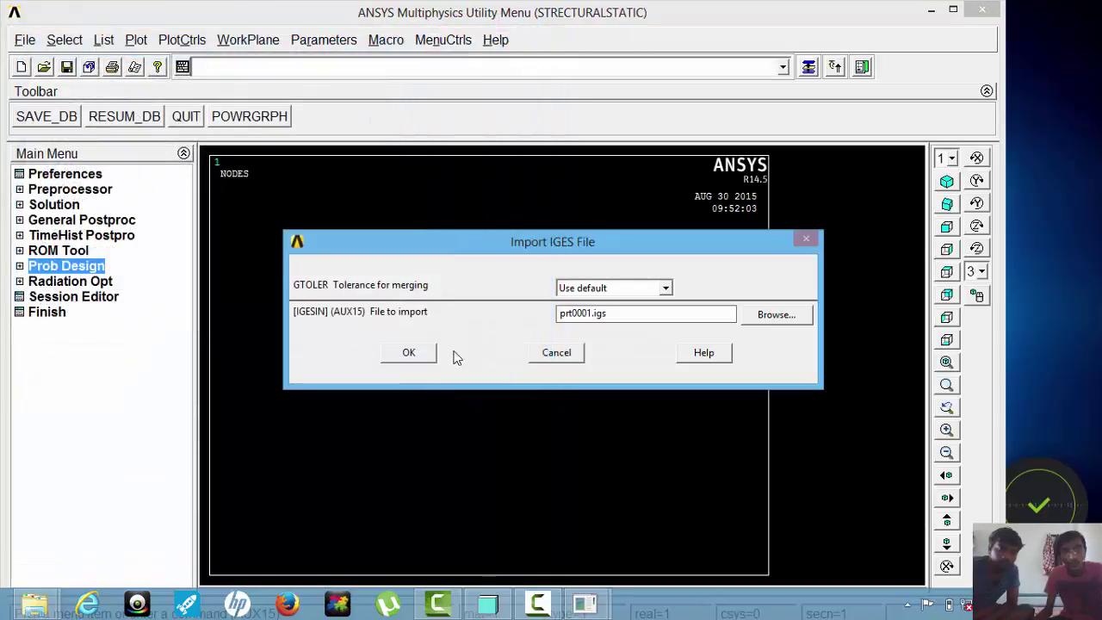
left_click(406, 352)
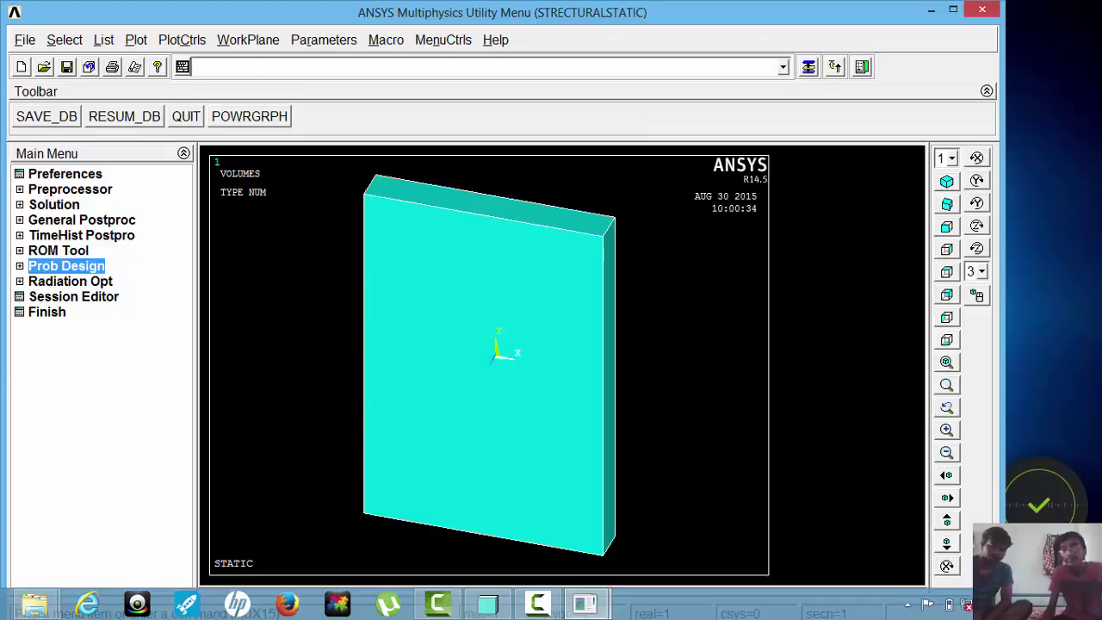
Step: Limit the interface to the Structural discipline, using the h-Method, with the program window maximized
left_click(953, 8)
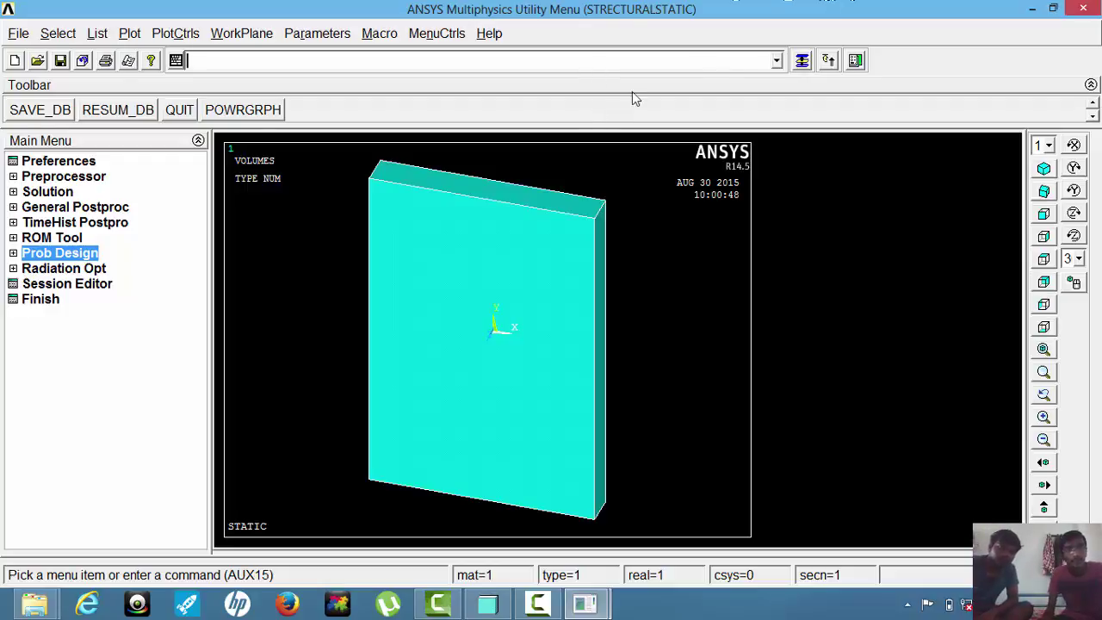
left_click(62, 163)
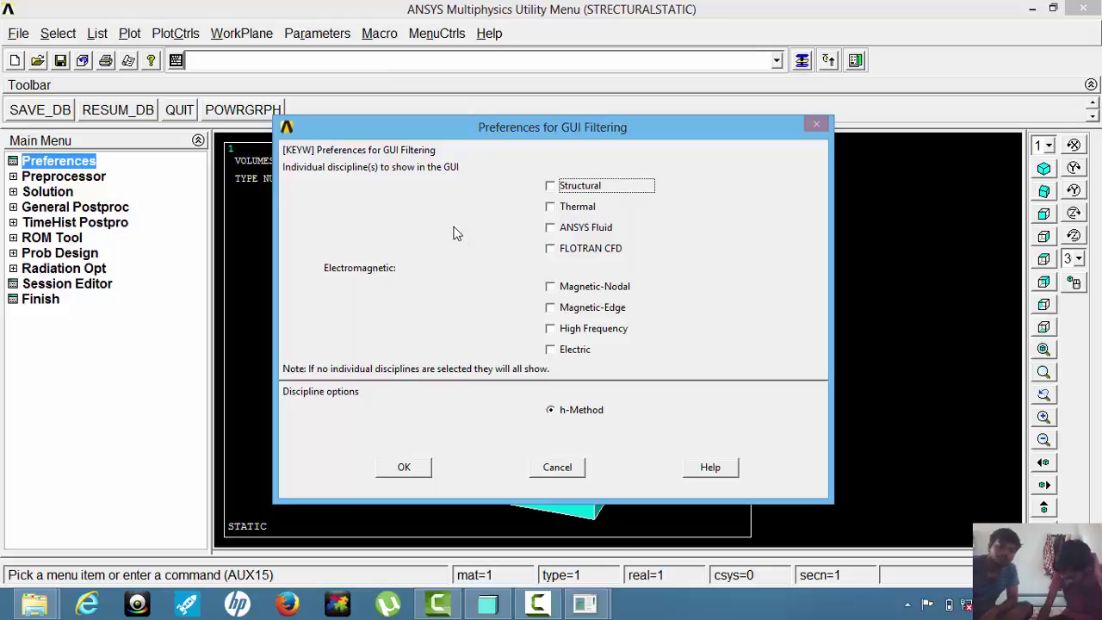
left_click(551, 186)
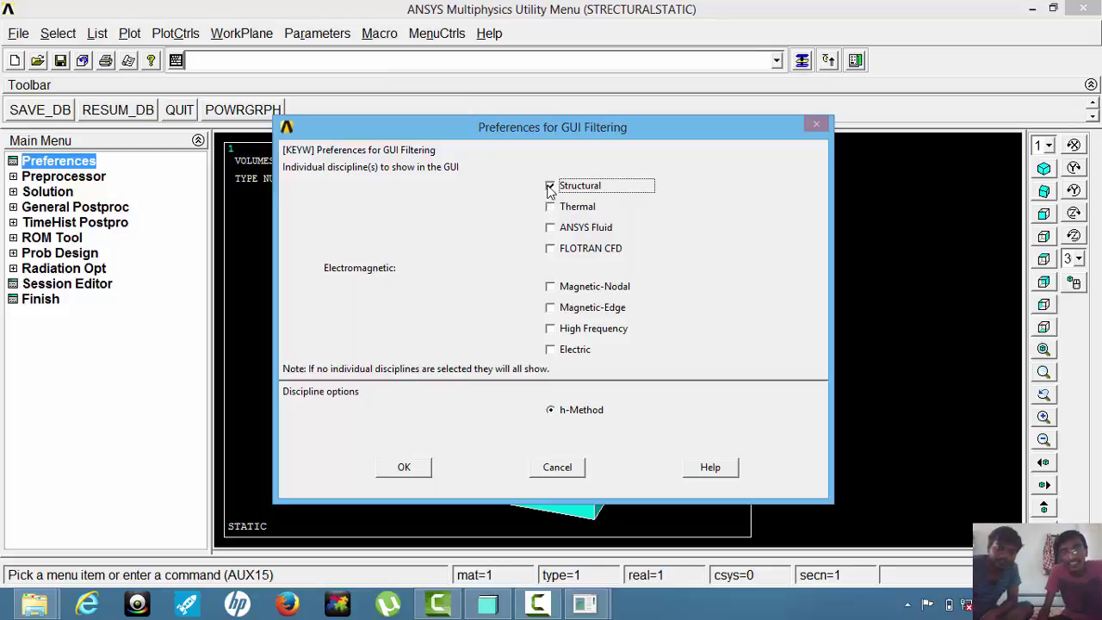
left_click(404, 468)
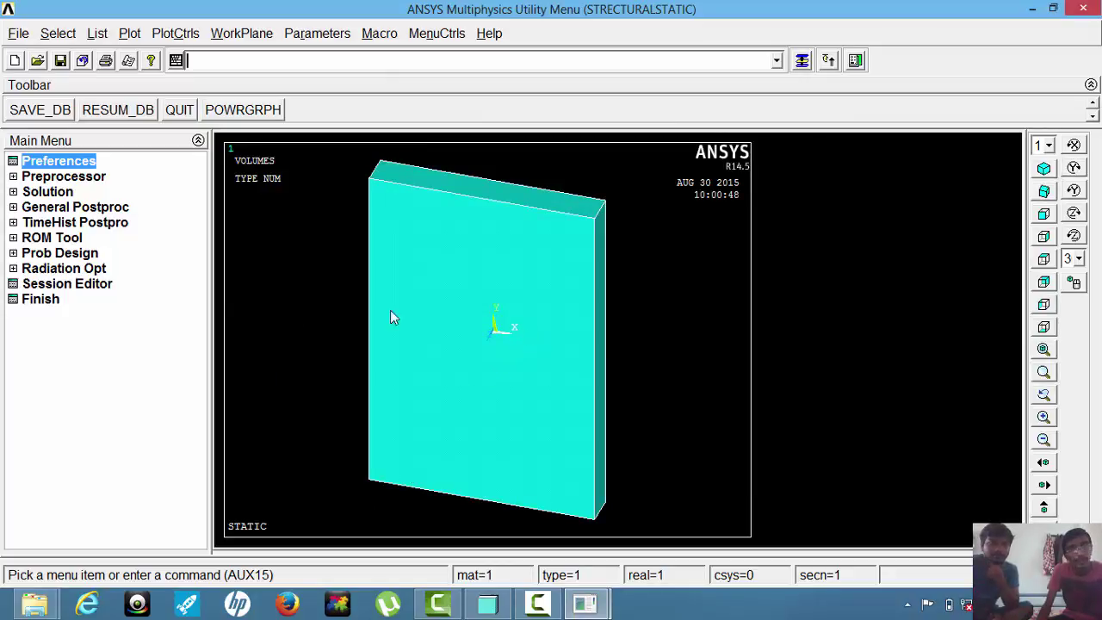
Step: Define element type 1 as the structural solid element 20node 186
left_click(76, 179)
left_click(76, 195)
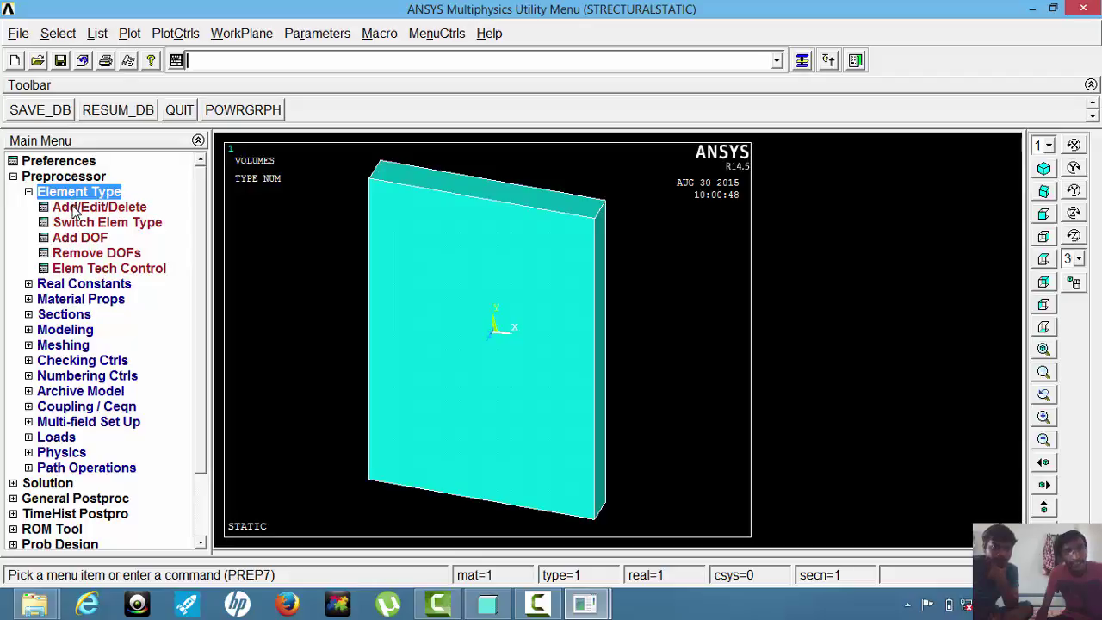
left_click(74, 210)
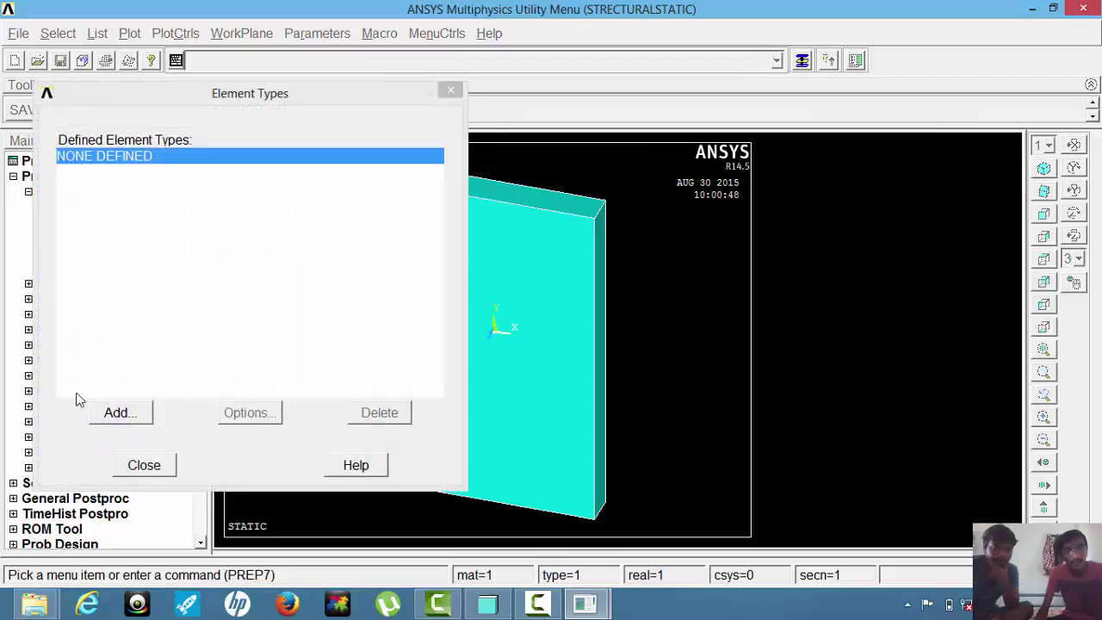
left_click(112, 414)
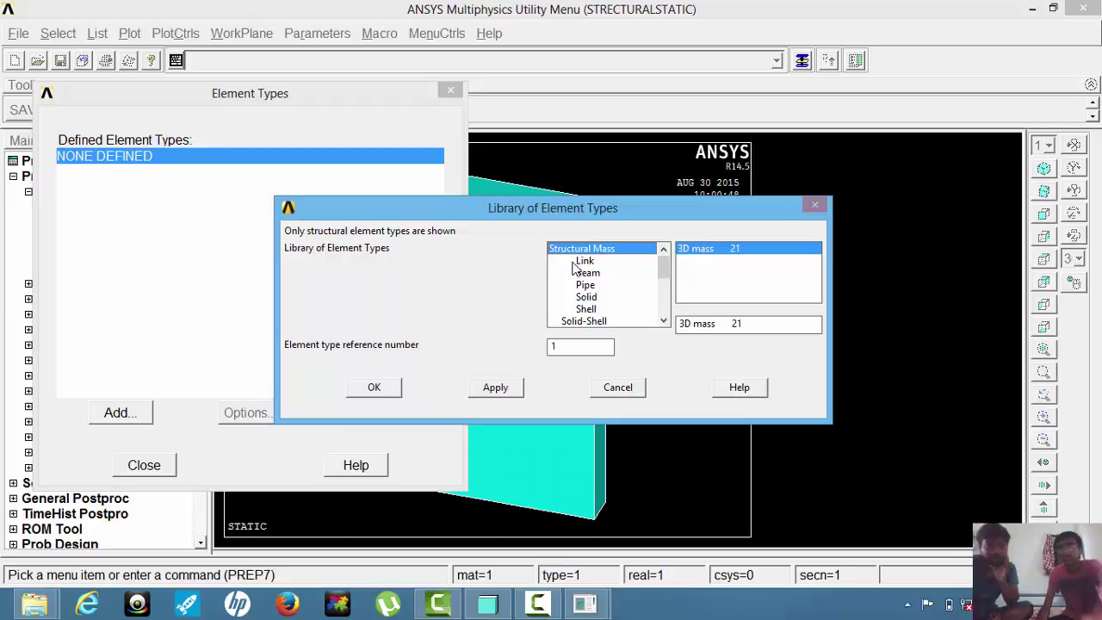
left_click(585, 297)
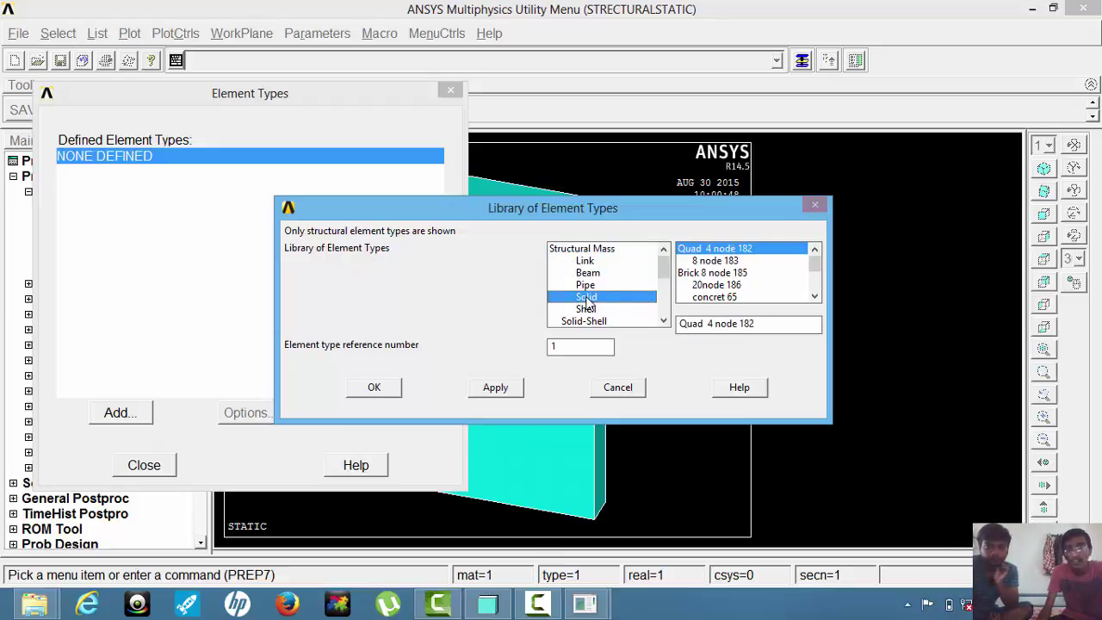
left_click(732, 287)
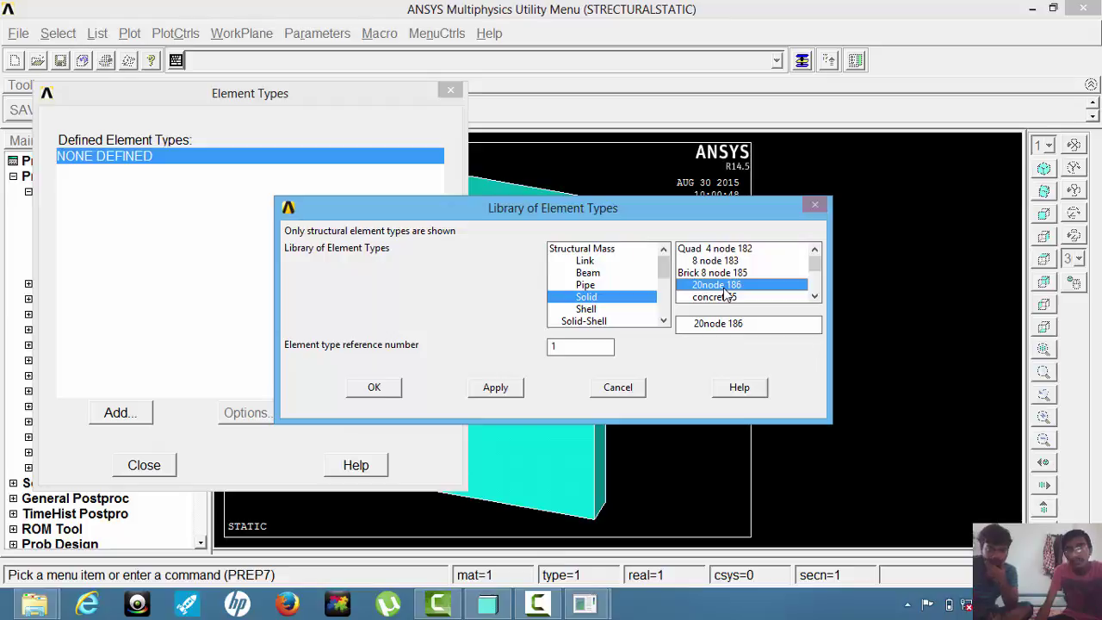
left_click(376, 389)
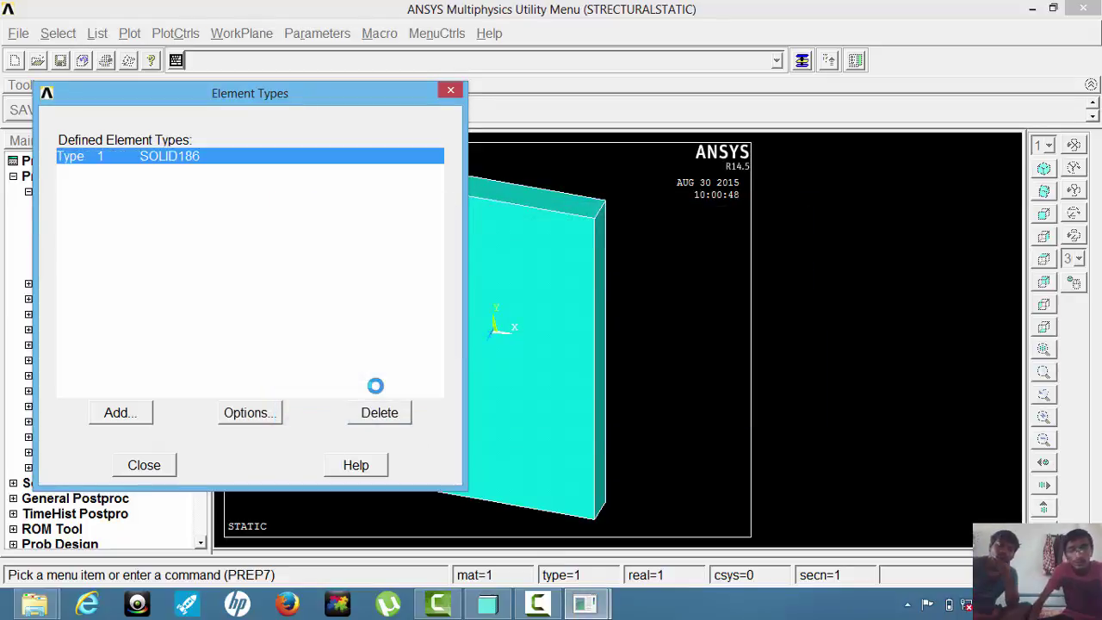
left_click(144, 466)
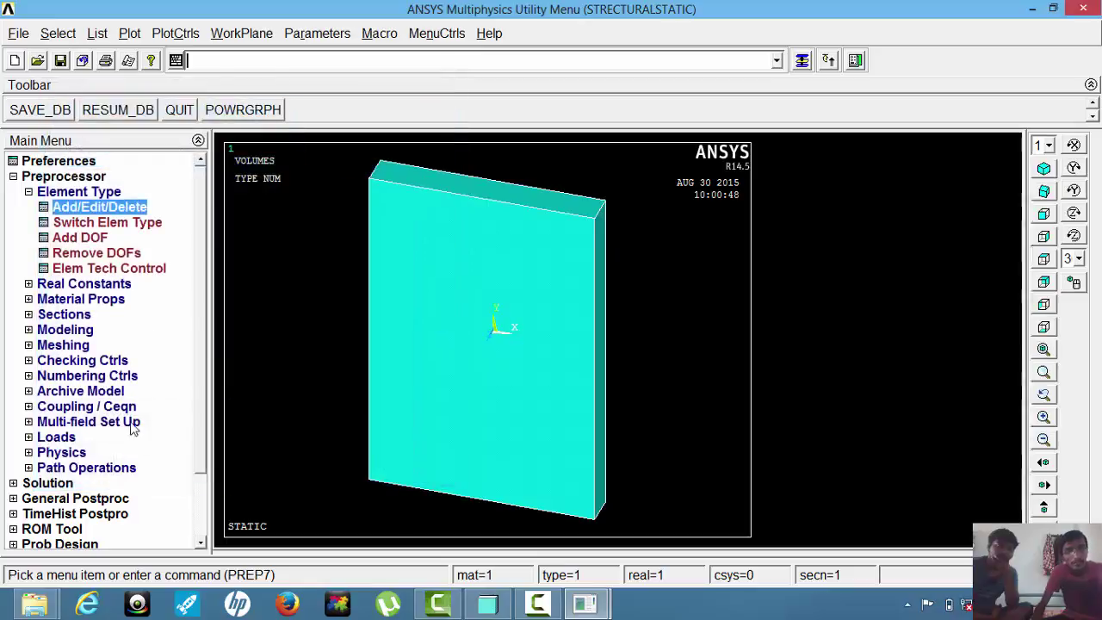
Step: Define material model 1 as structural linear elastic isotropic with EX 68900 and PRXY 0.33
left_click(112, 299)
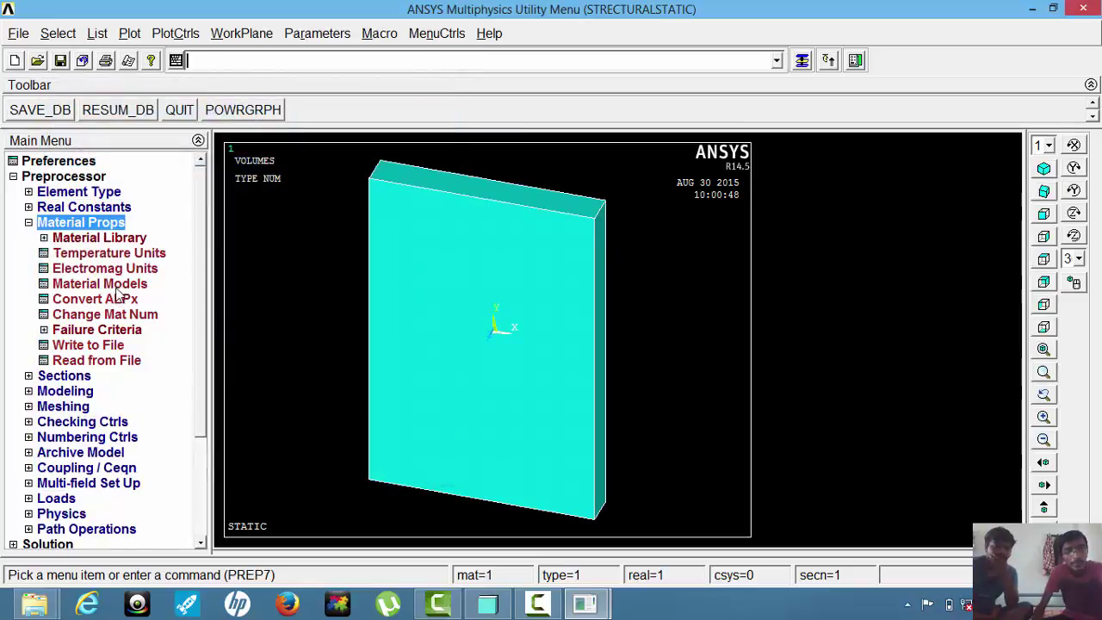
left_click(120, 284)
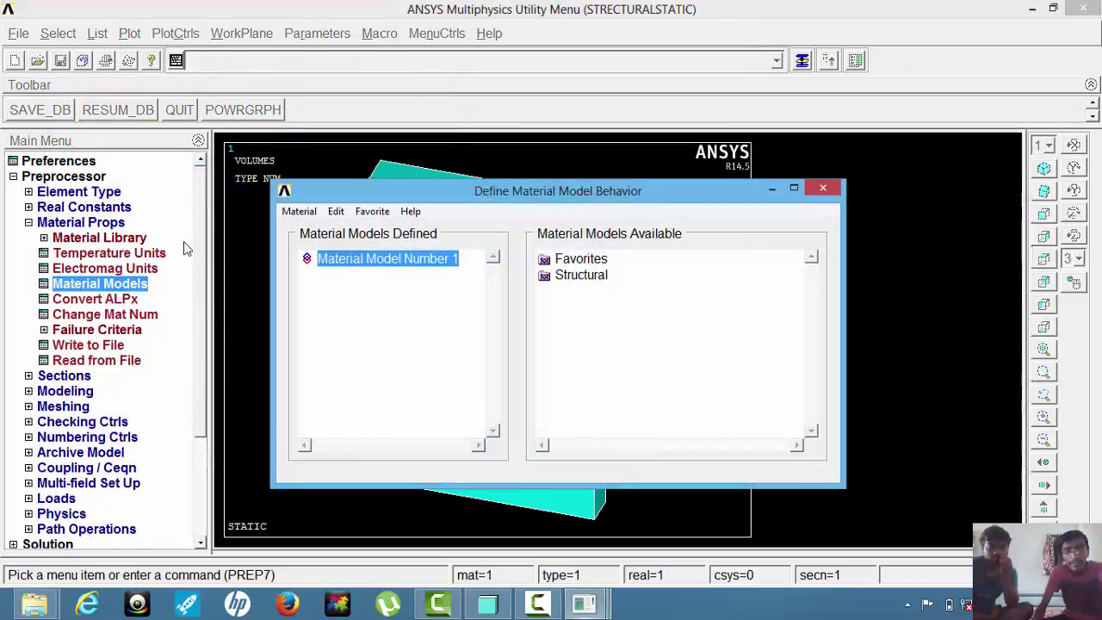
double_click(575, 277)
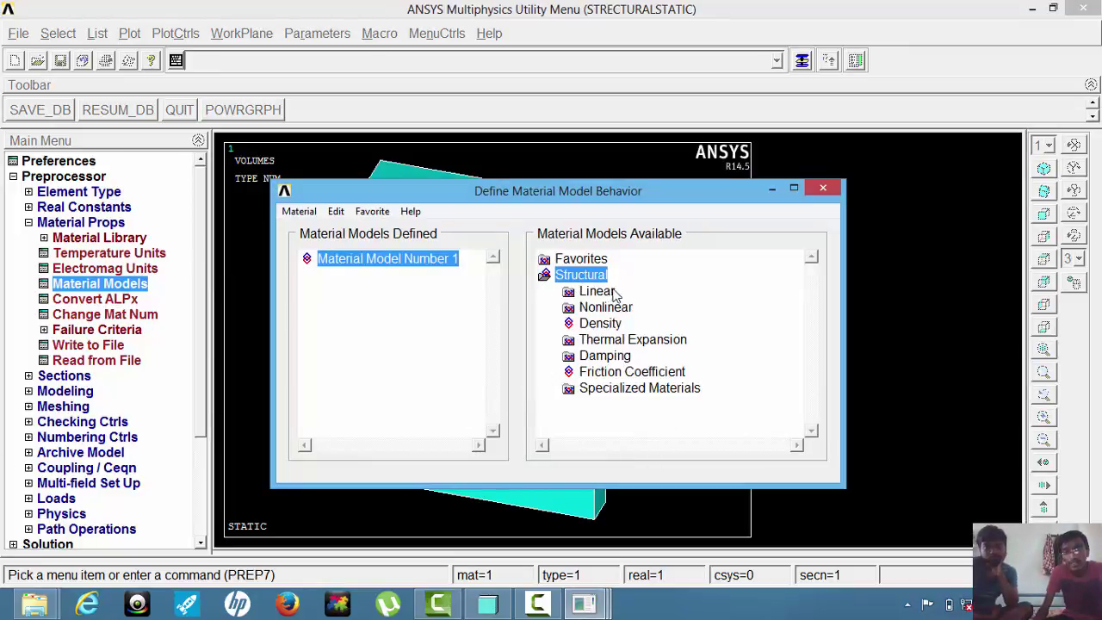
double_click(603, 292)
double_click(622, 308)
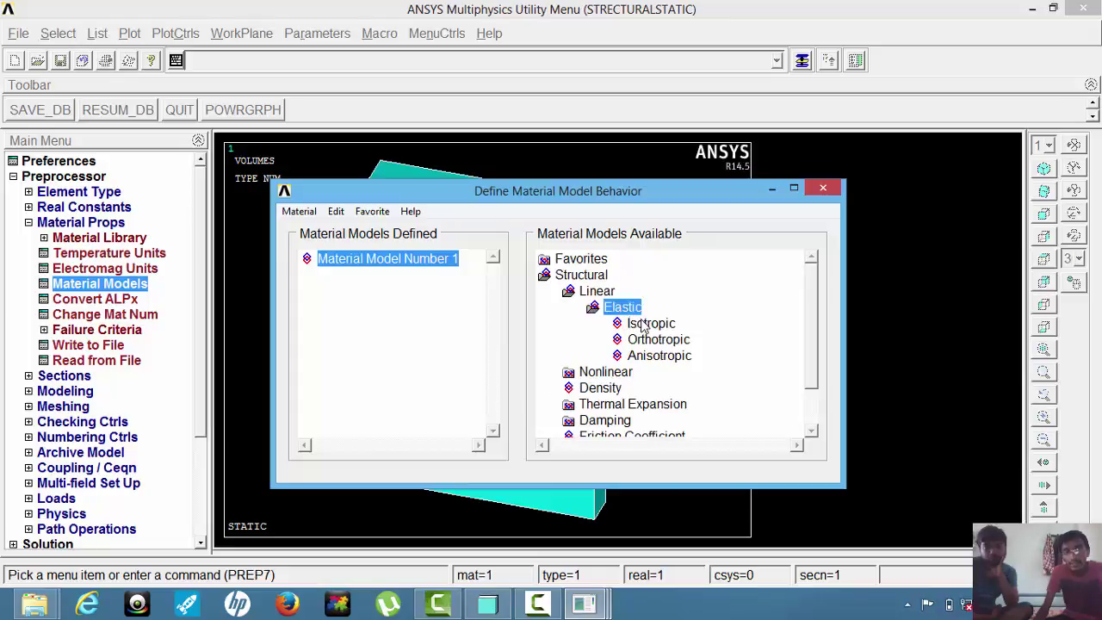
double_click(638, 323)
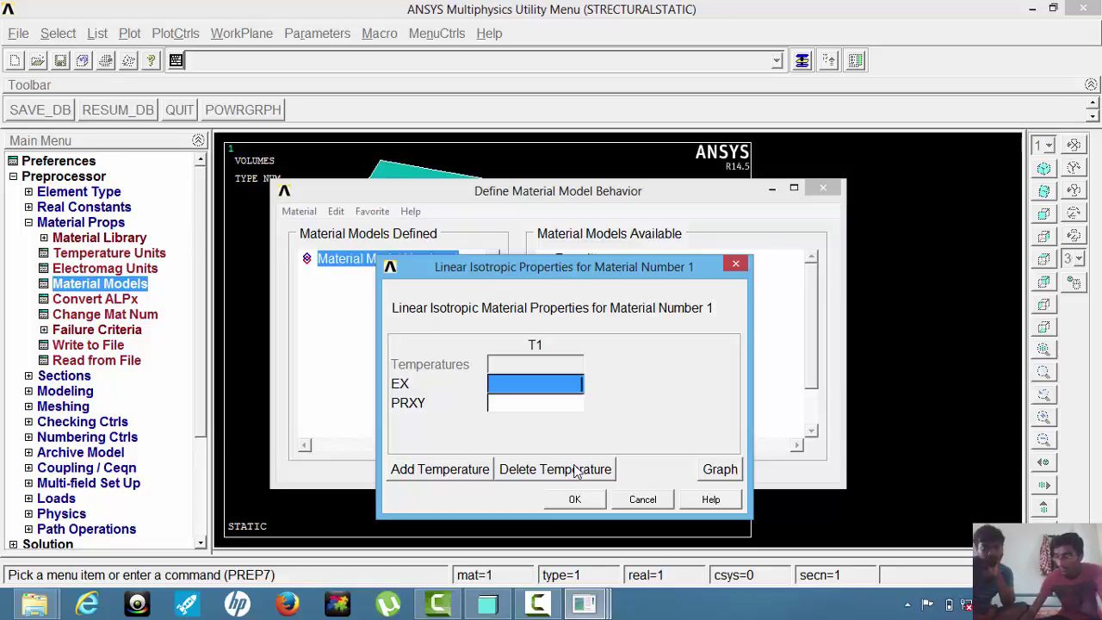
type("68900")
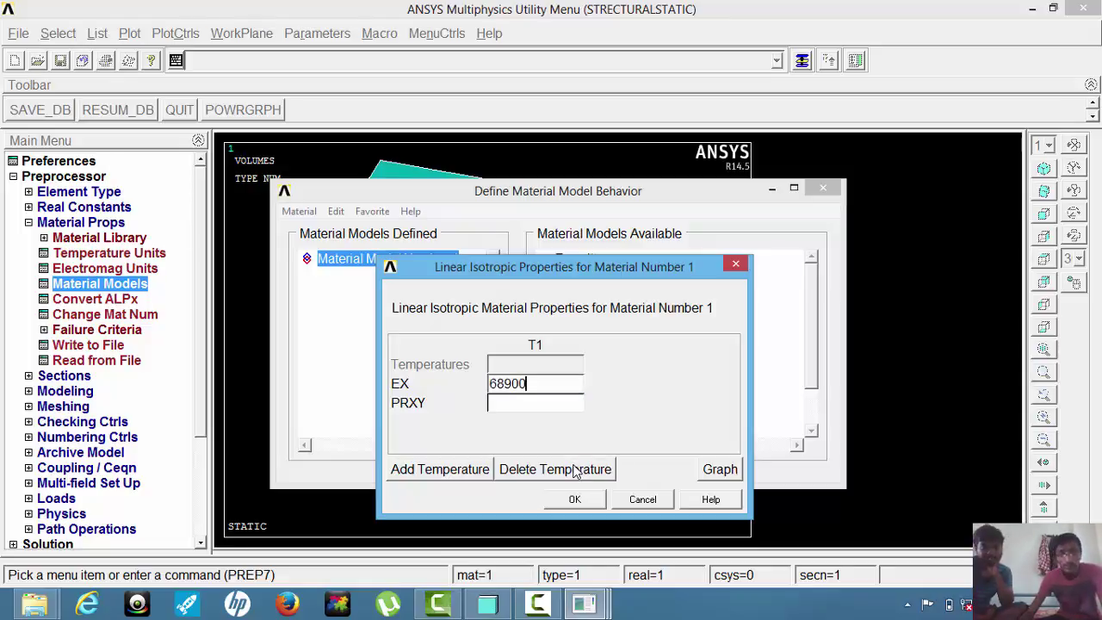
key("Tab")
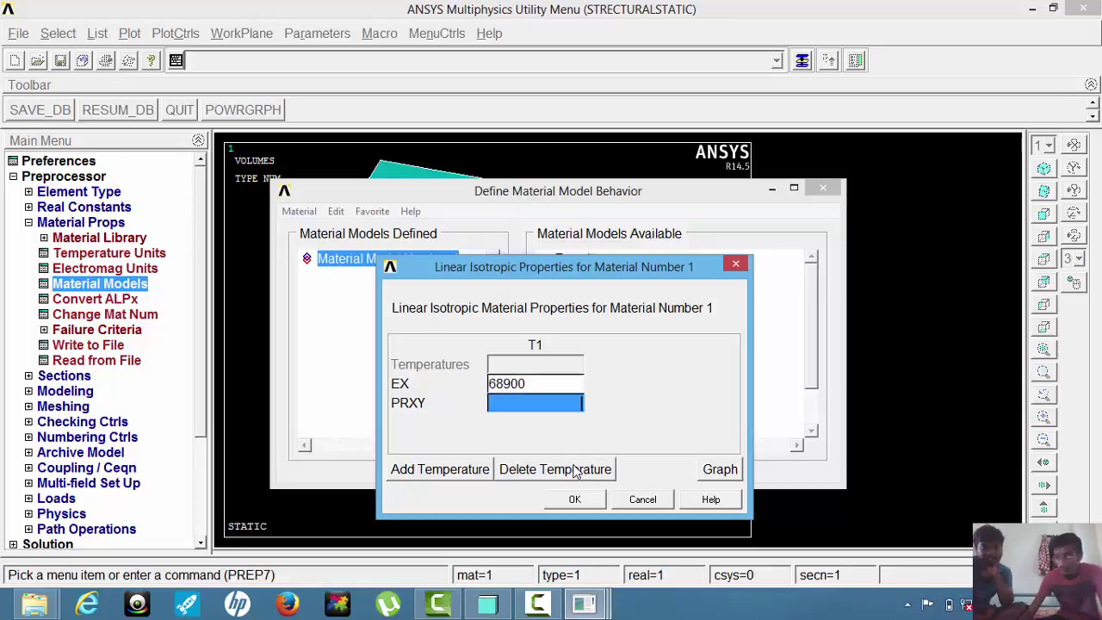
type("0")
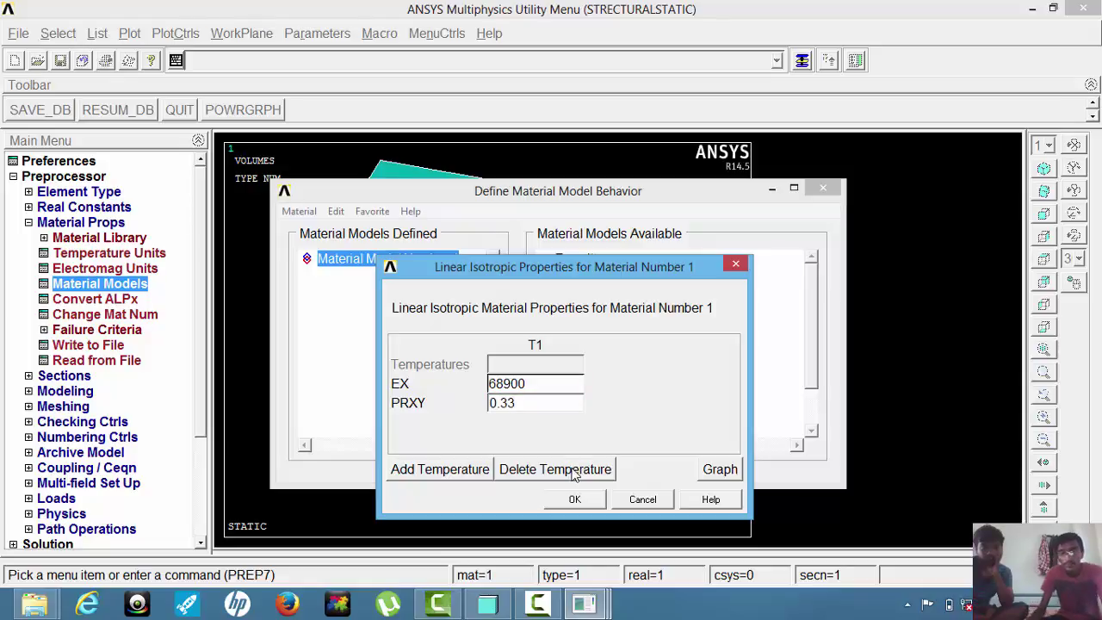
type(".33")
left_click(575, 500)
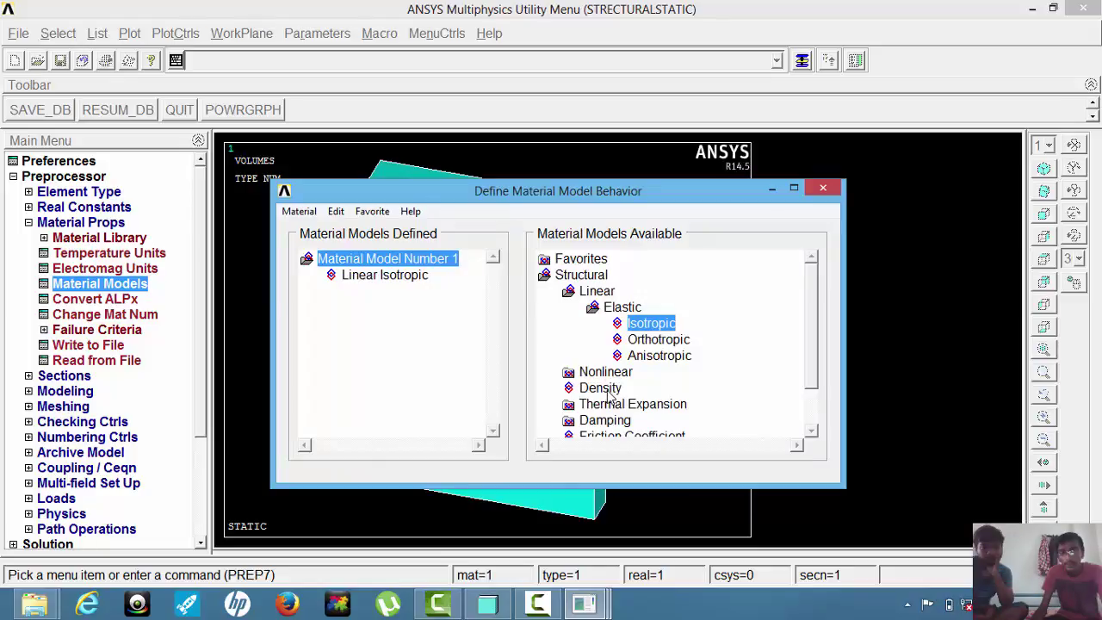
Step: Set the density of material model 1 to 0.00000769 and finish the material definition
double_click(601, 389)
type("0.0")
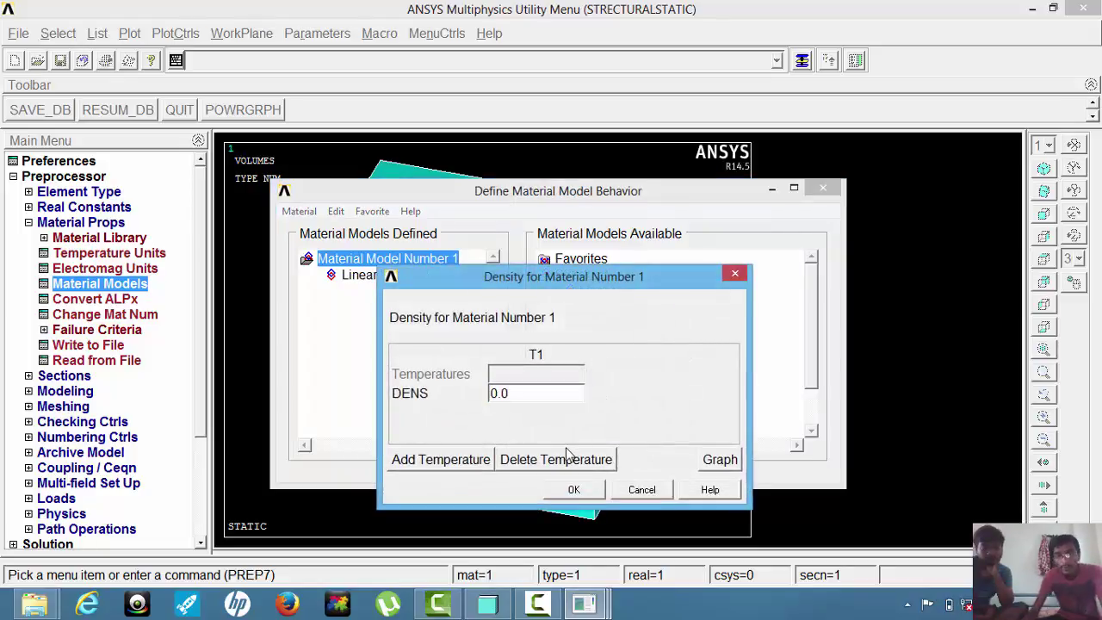
type("0000769")
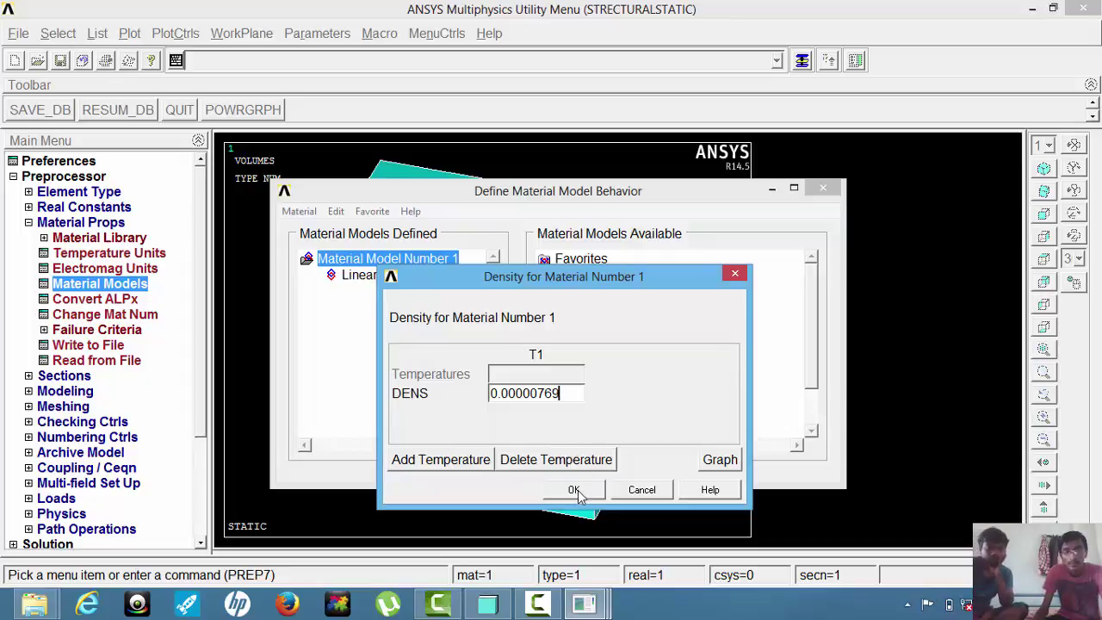
left_click(575, 490)
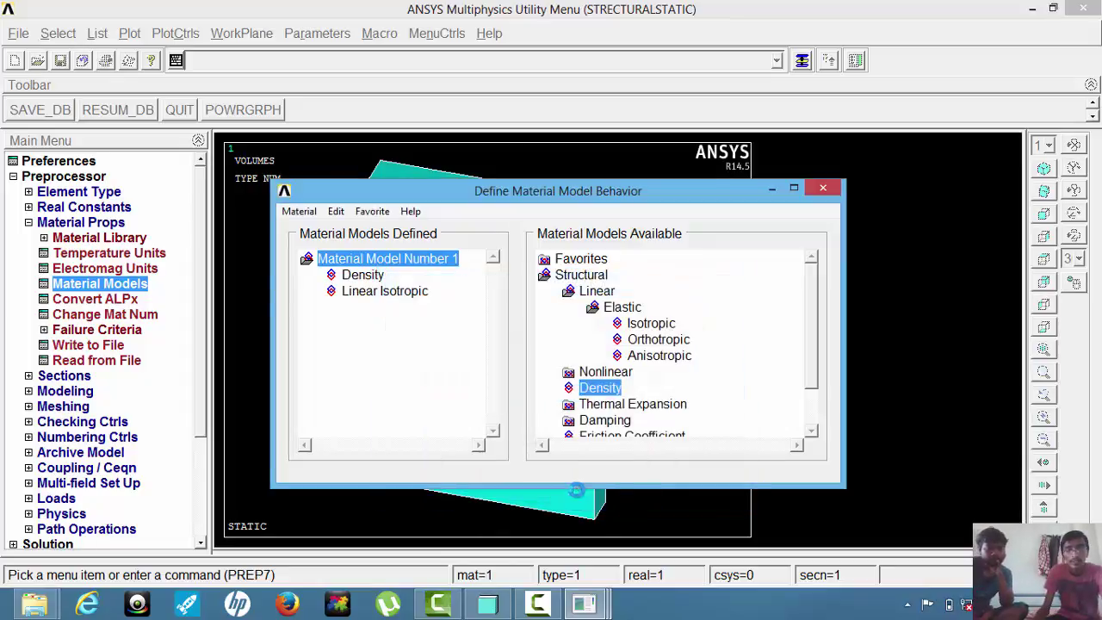
left_click(823, 188)
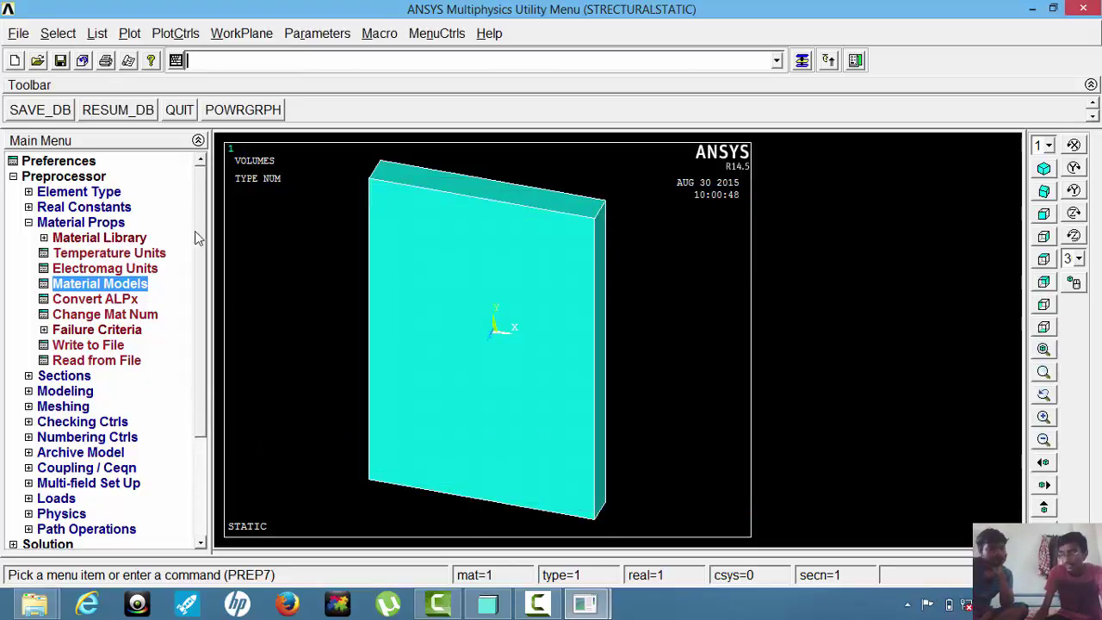
Step: Mesh all volumes with free tetrahedral elements, using Smart Size at the finest level, 1
left_click(59, 409)
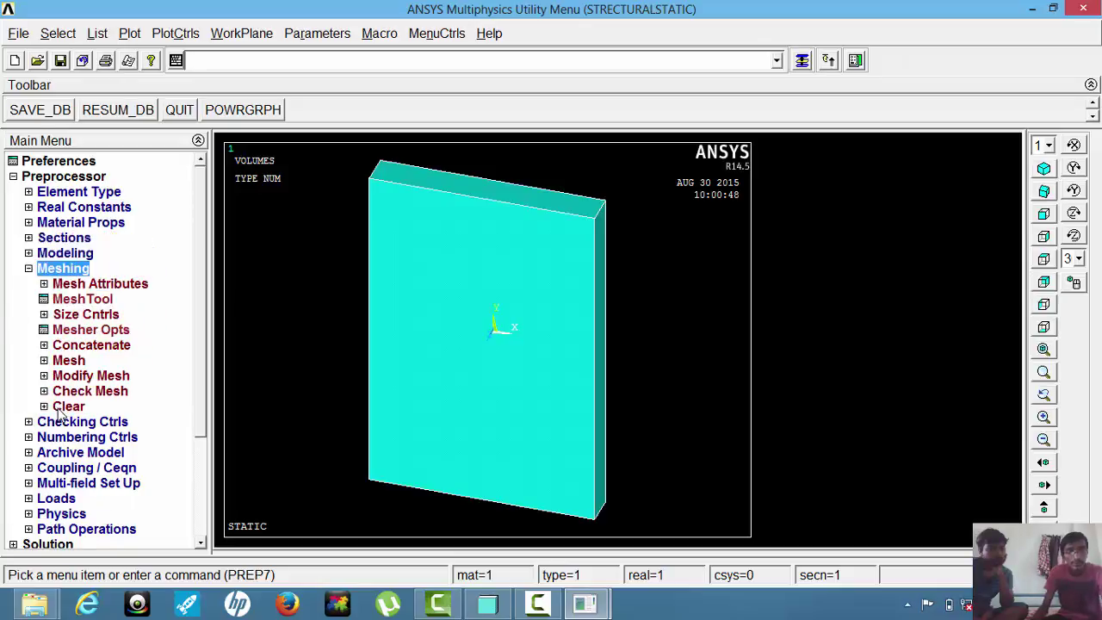
left_click(82, 302)
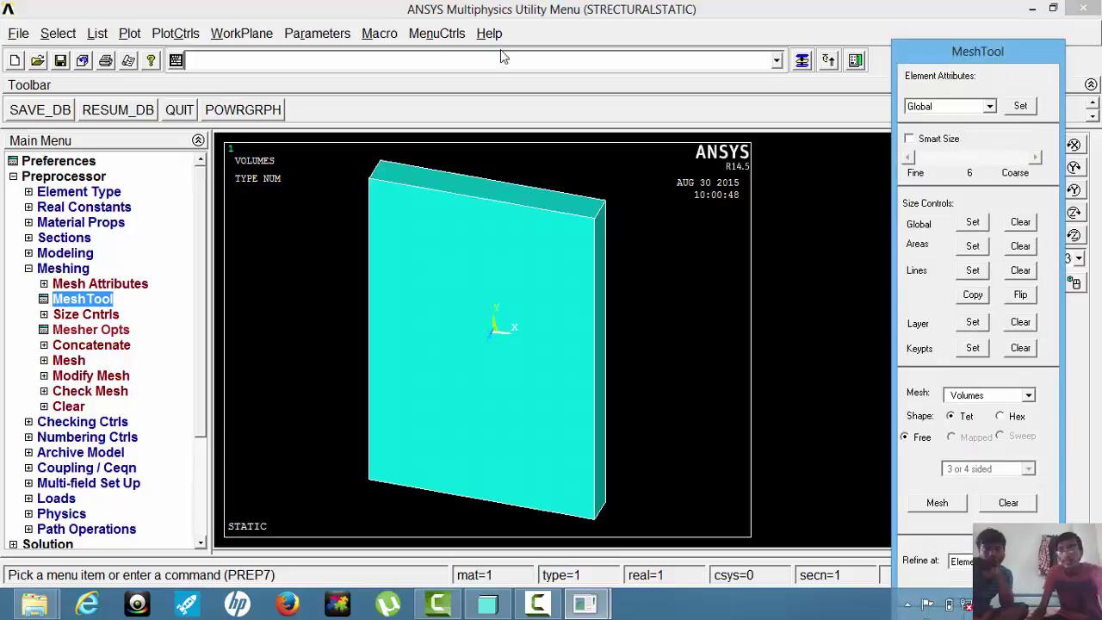
left_click(909, 139)
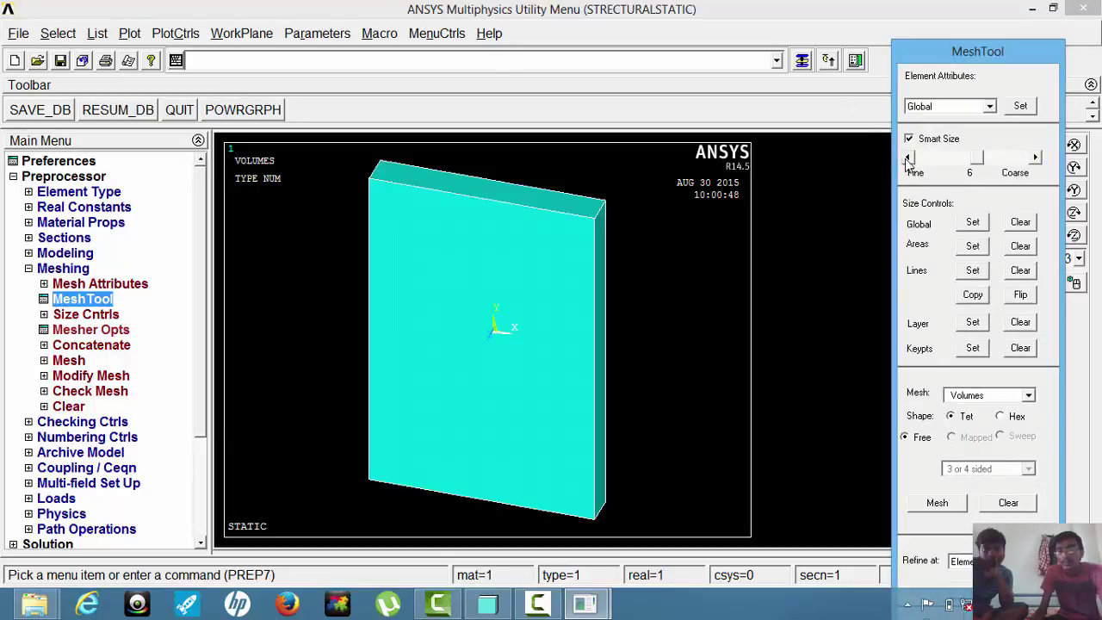
left_click(908, 158)
left_click(908, 157)
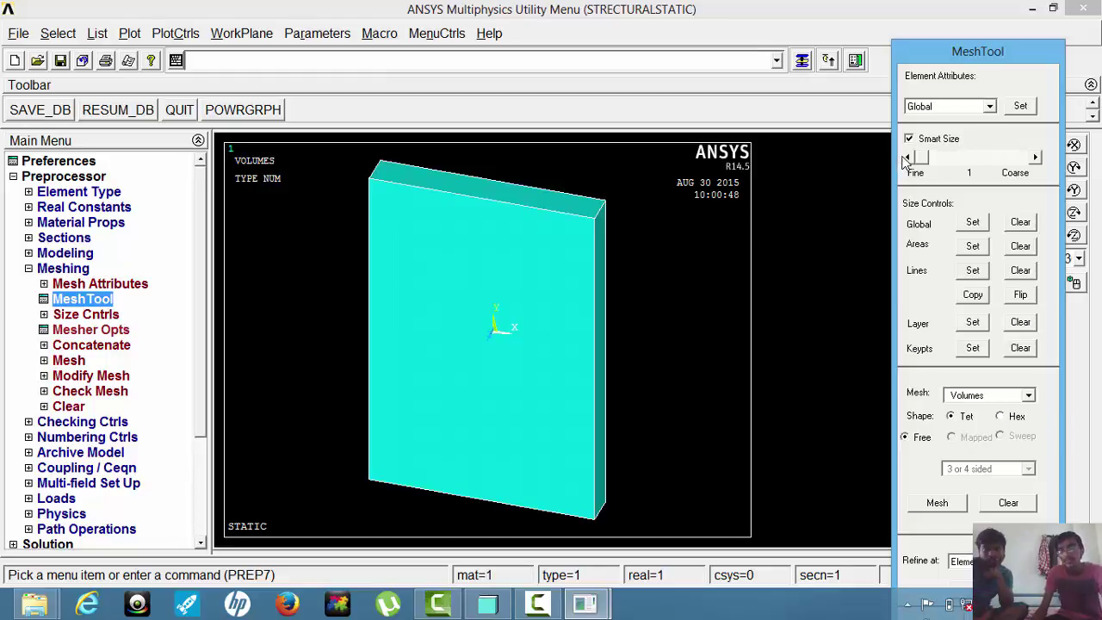
left_click(936, 504)
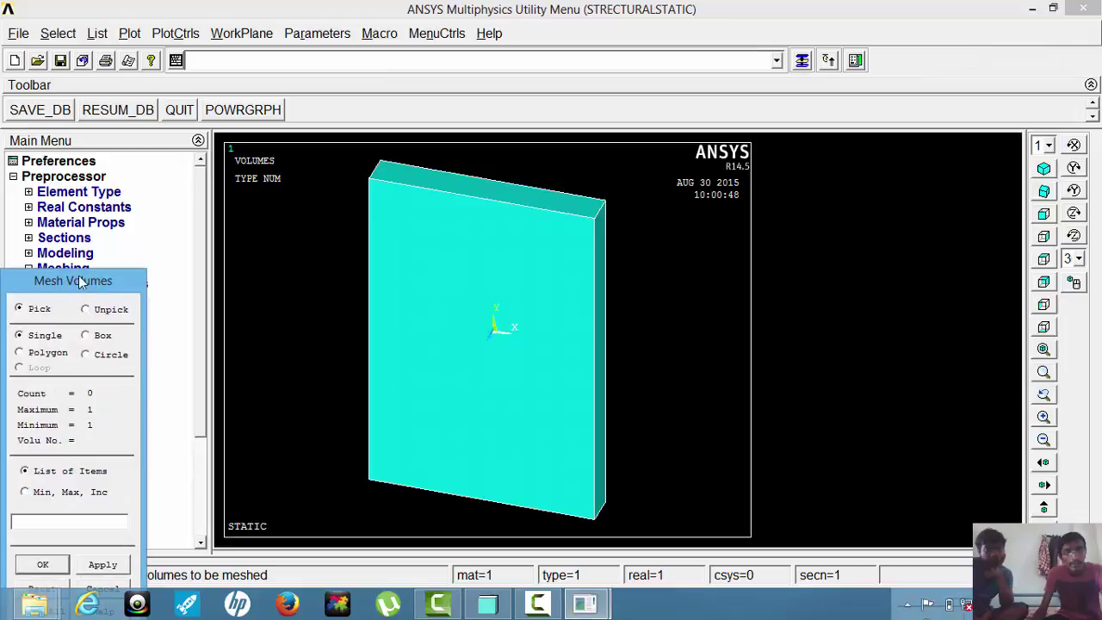
left_click_drag(81, 280, 98, 212)
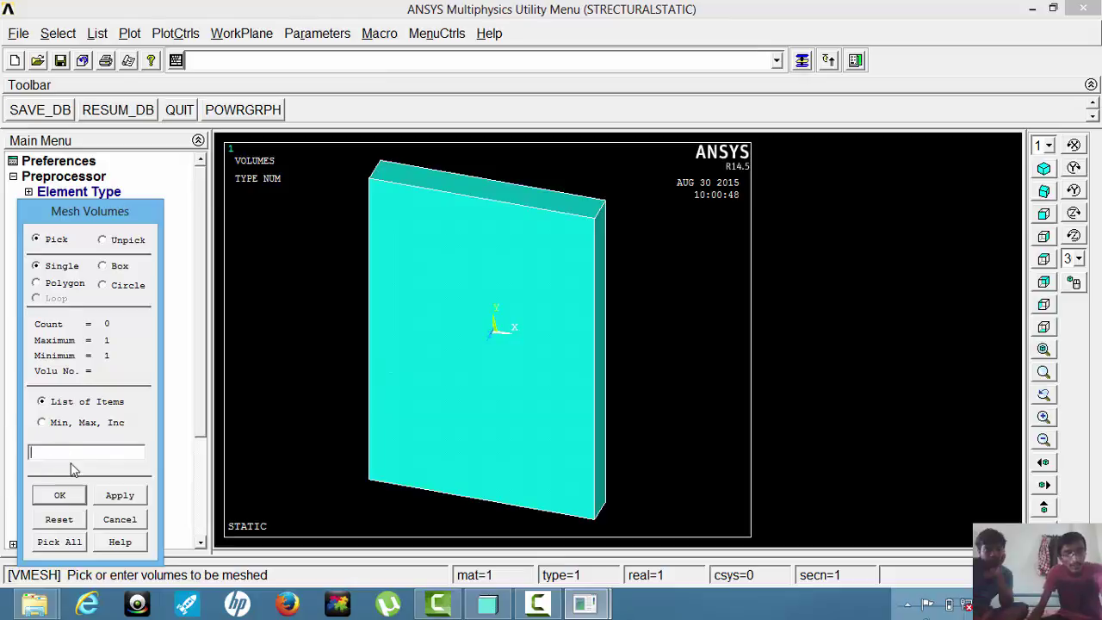
left_click(59, 541)
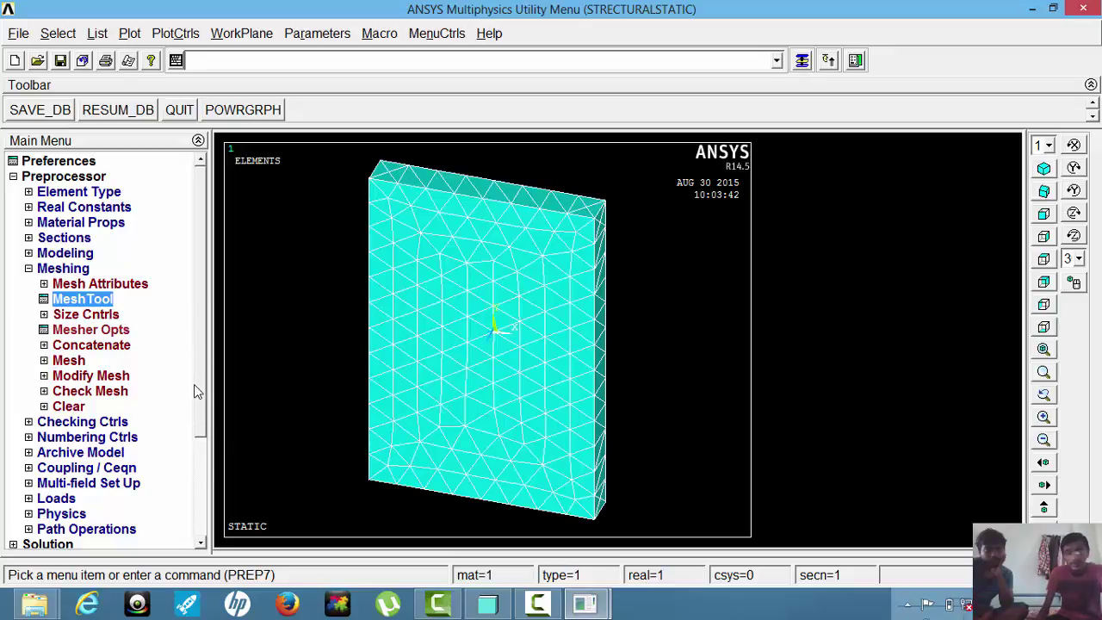
Step: Apply a structural displacement constraint of All DOF as a constant value to the plate's narrow top face
left_click(62, 270)
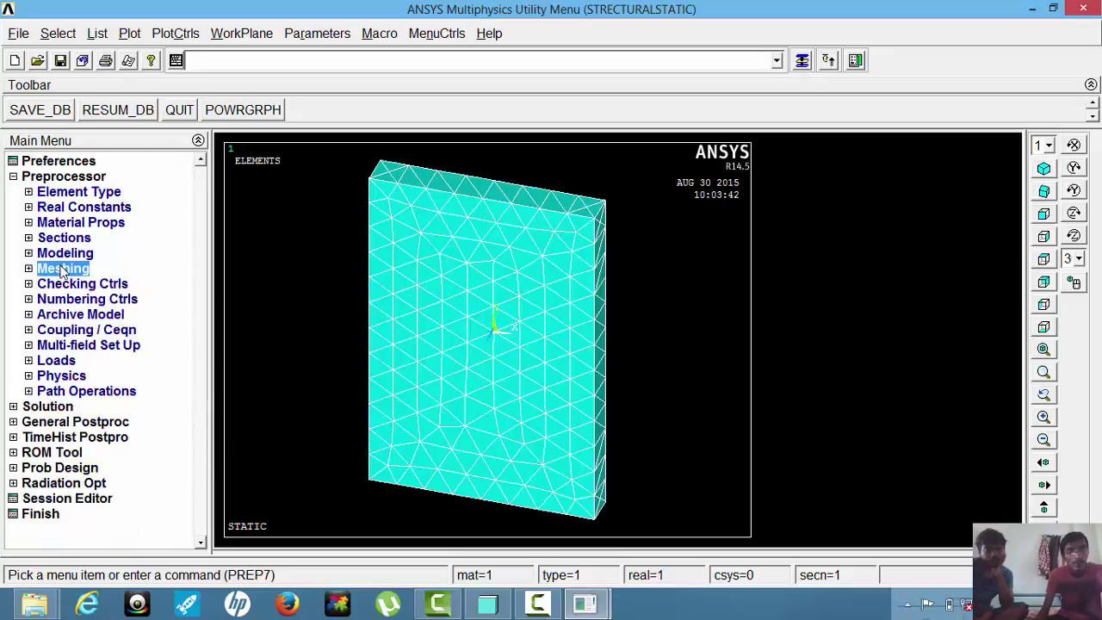
left_click(66, 361)
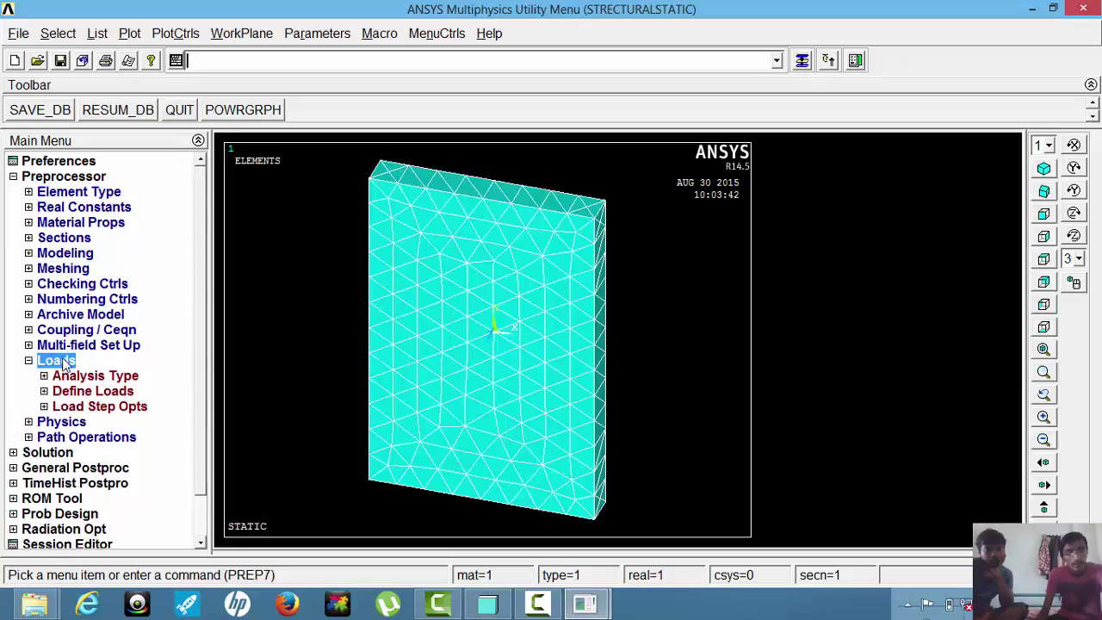
left_click(87, 392)
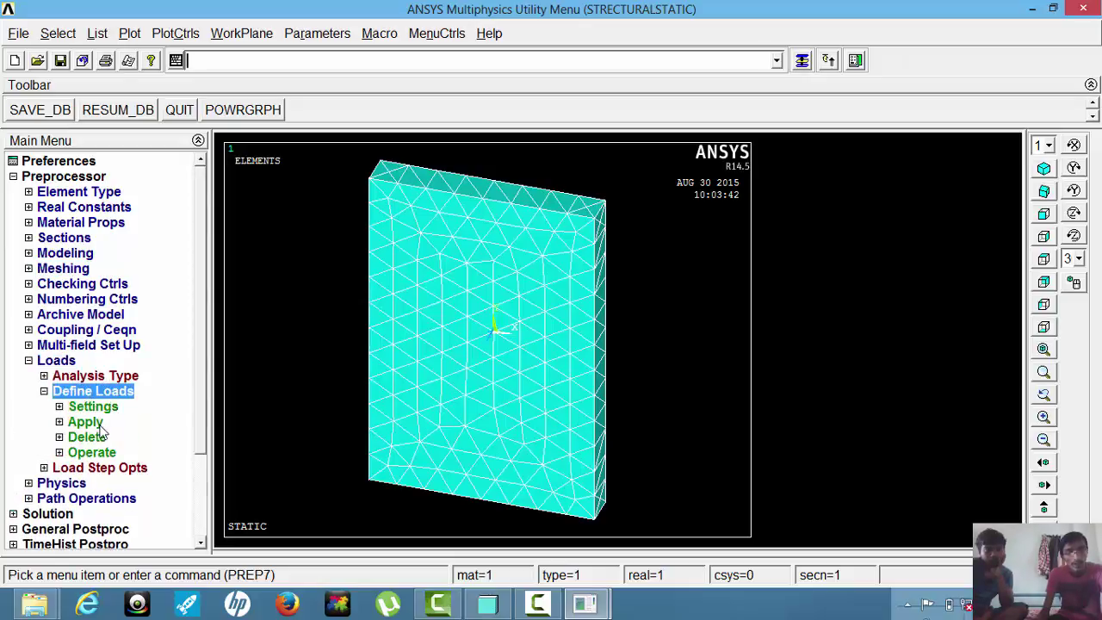
left_click(86, 422)
left_click(113, 438)
left_click(120, 454)
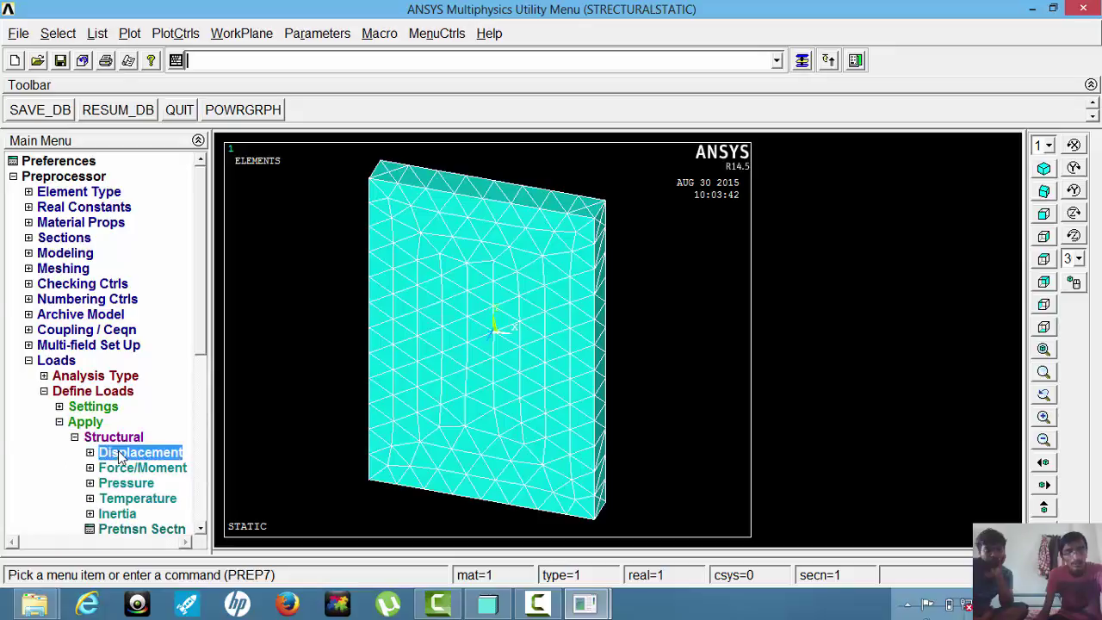
left_click(95, 483)
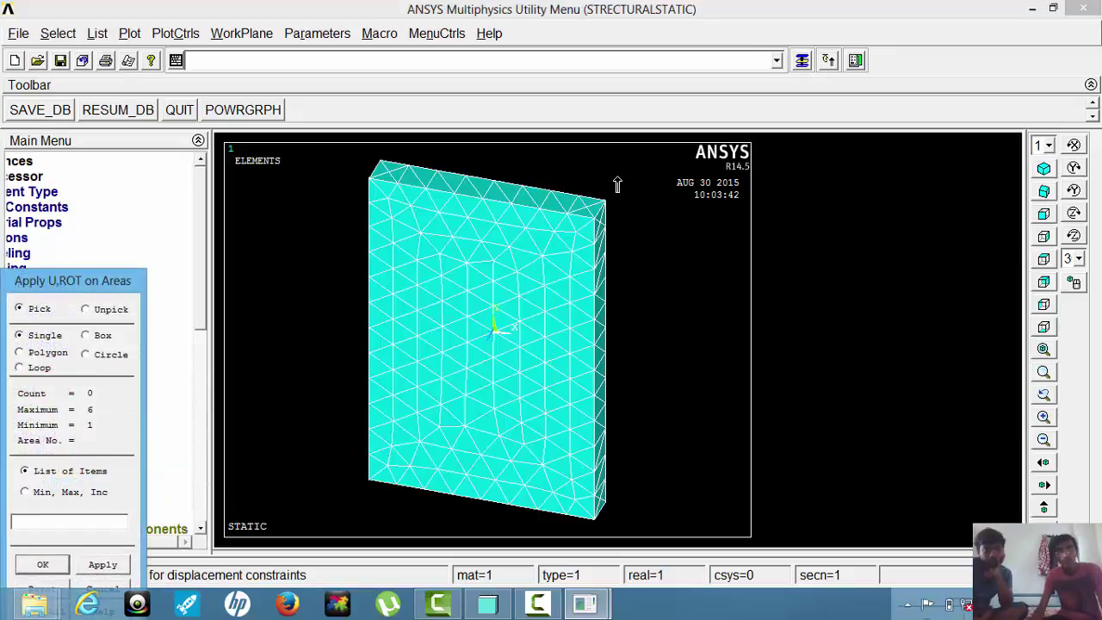
left_click(554, 206)
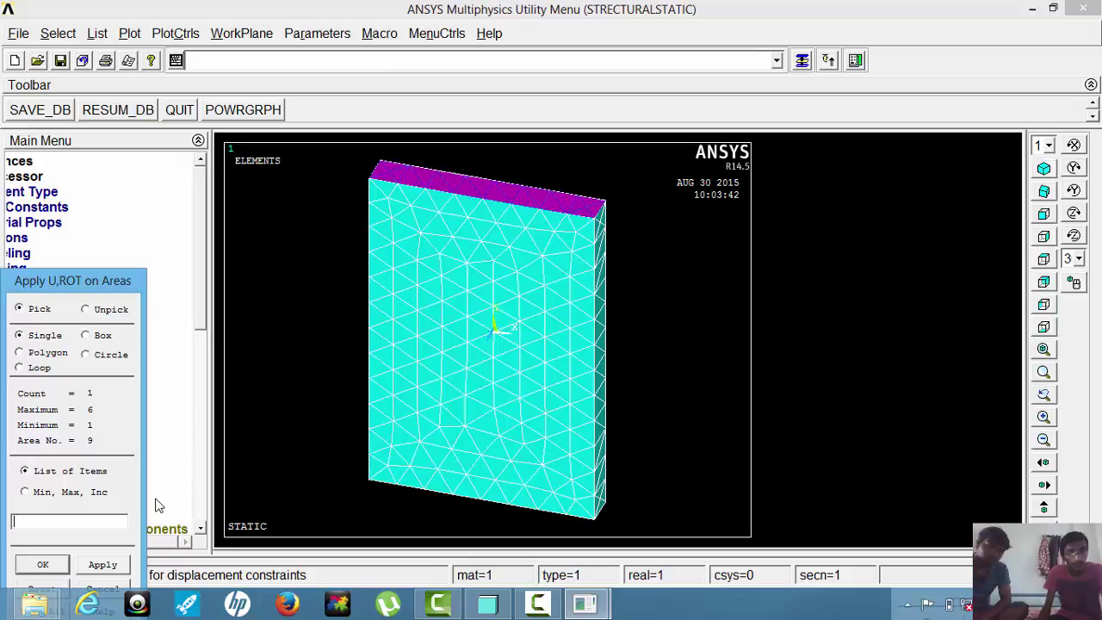
left_click(28, 567)
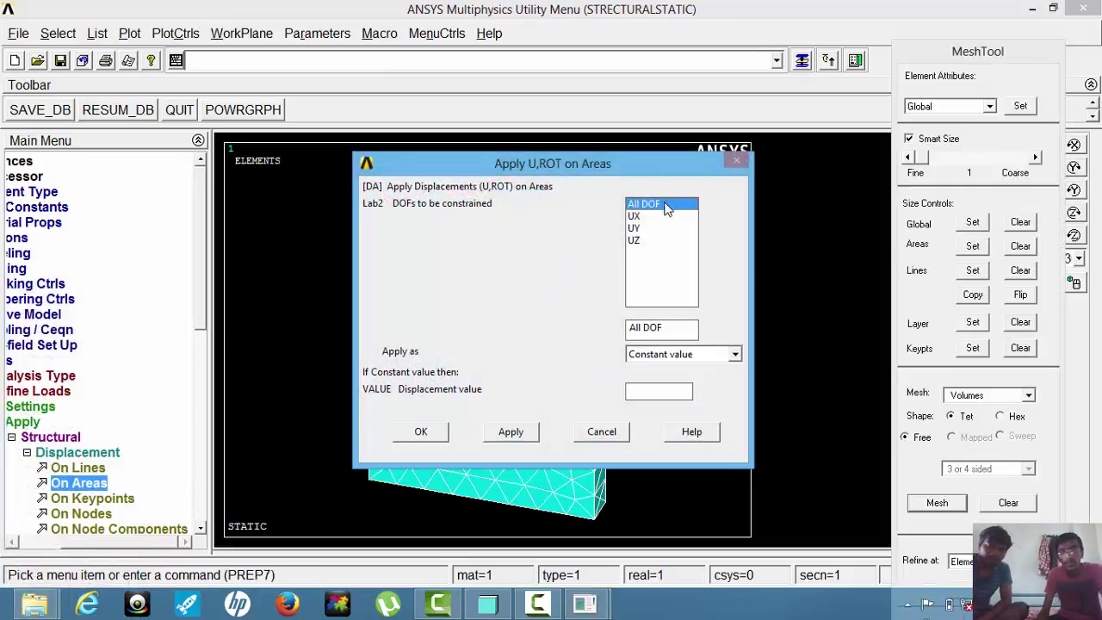
left_click(657, 230)
left_click(658, 208)
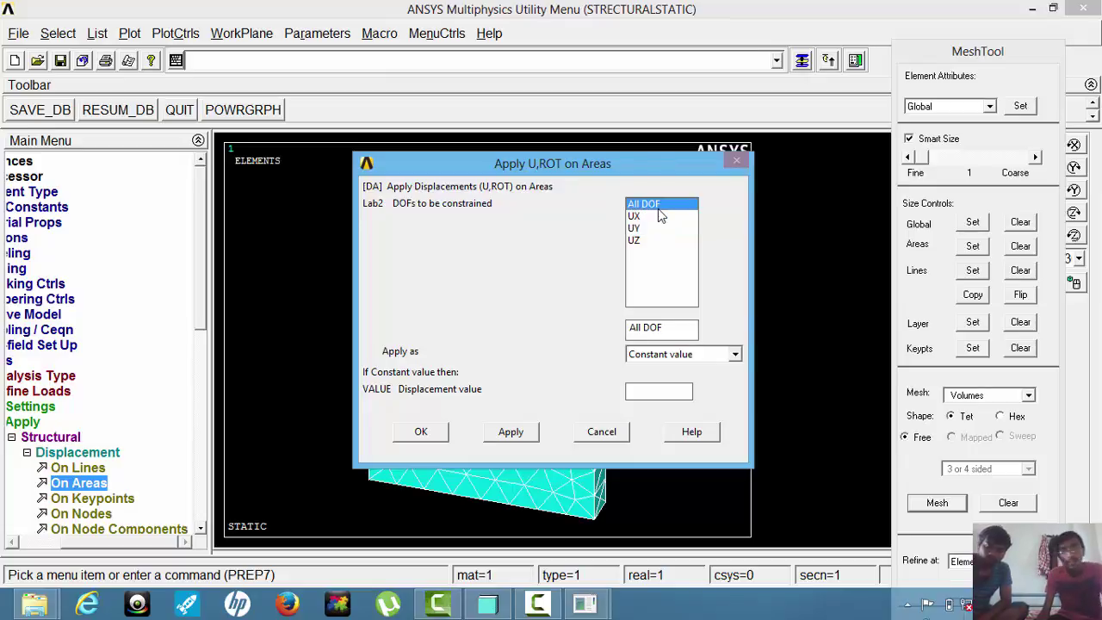
left_click(410, 431)
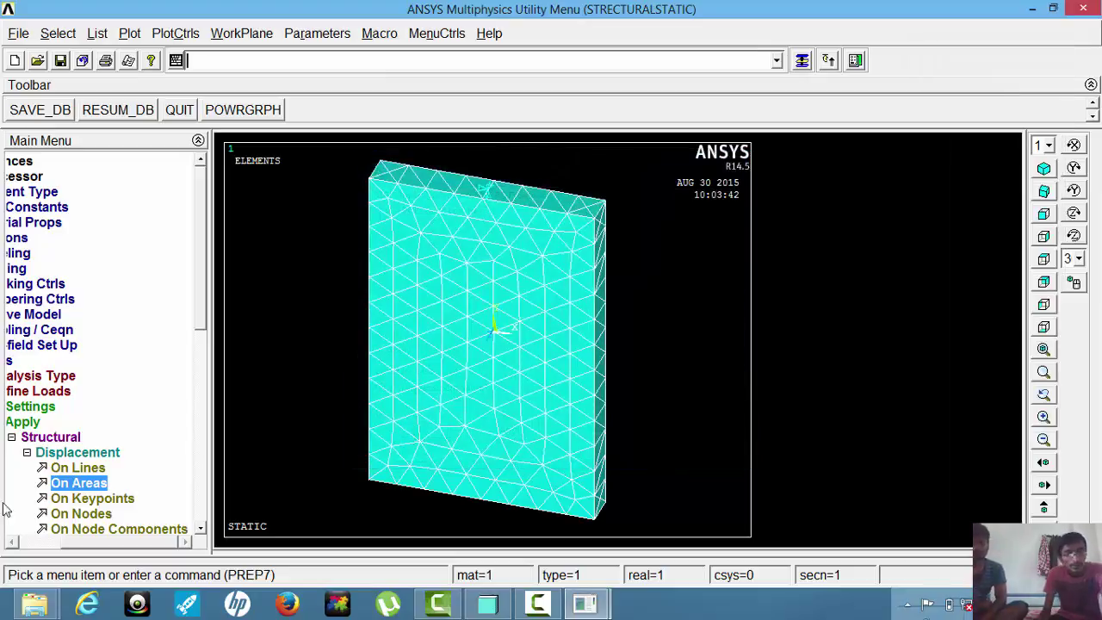
Step: Start applying a structural pressure load on areas
left_click(54, 452)
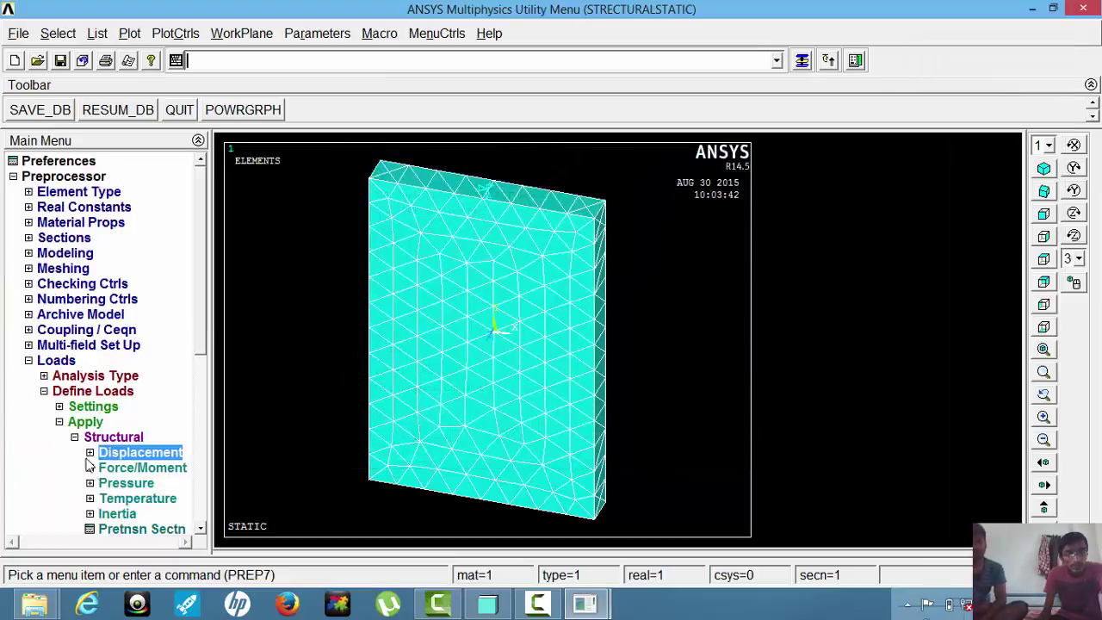
left_click(128, 484)
left_click(140, 514)
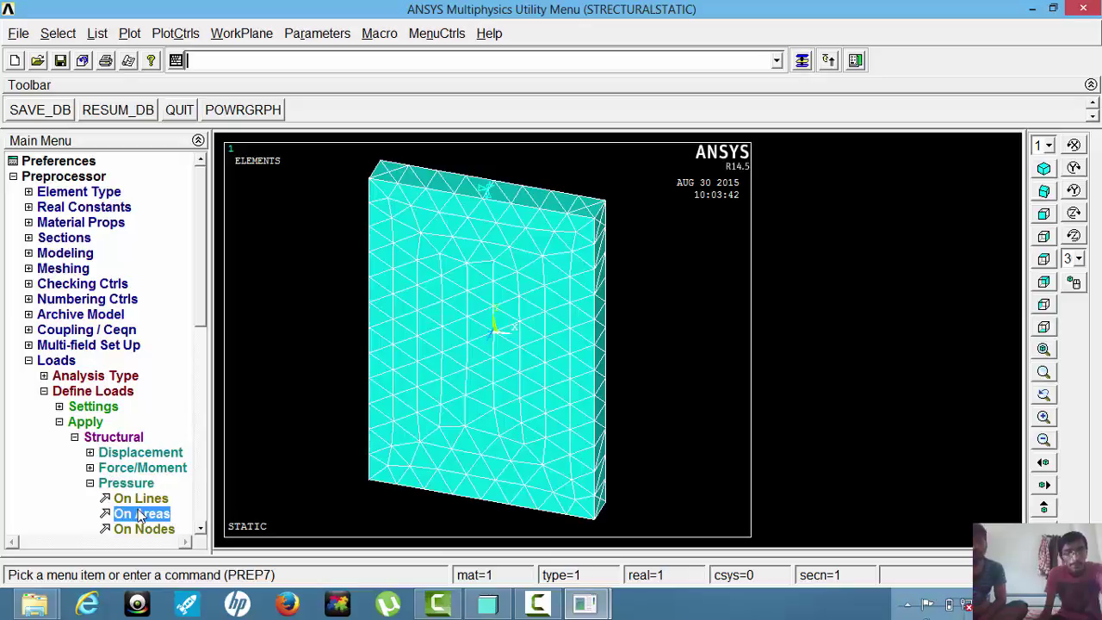
left_click(452, 339)
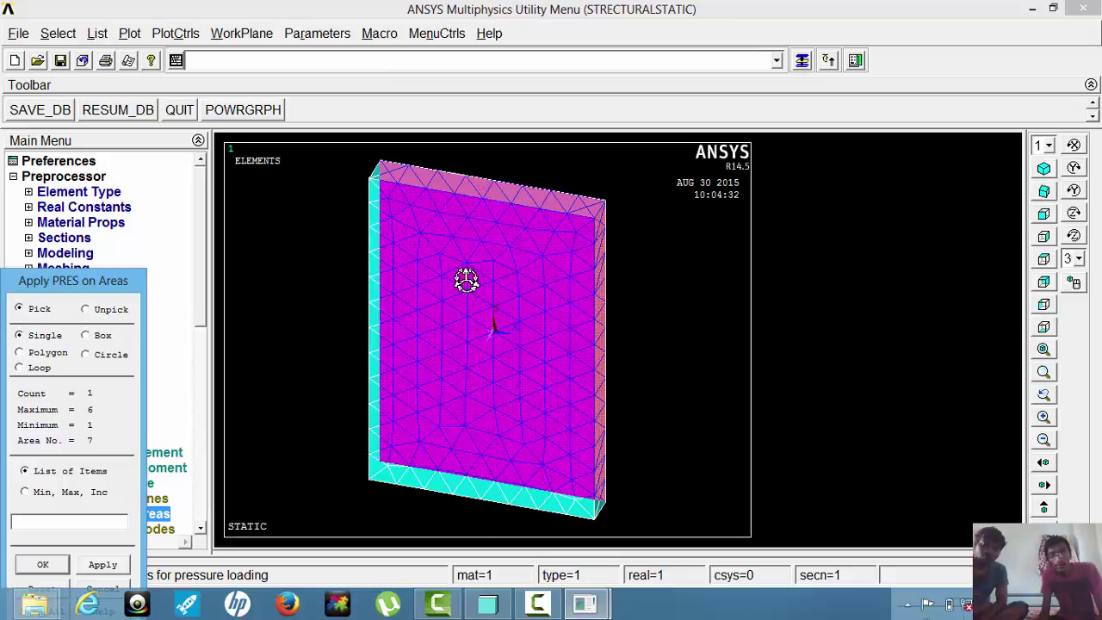
right_click_drag(466, 279, 491, 271, "ctrl")
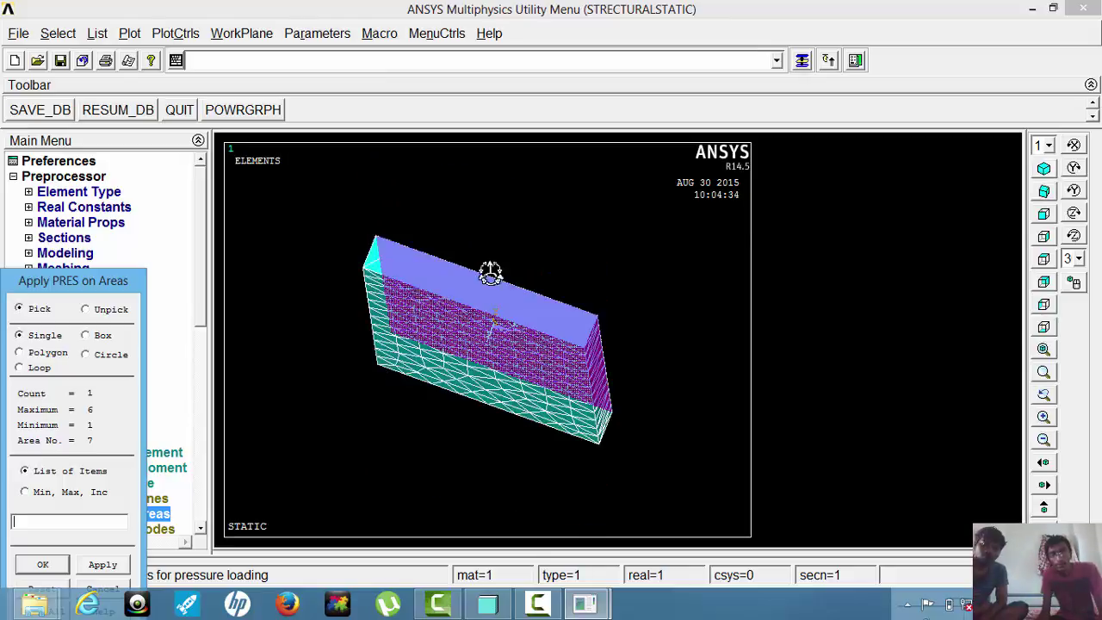
left_click(571, 370)
left_click(571, 368)
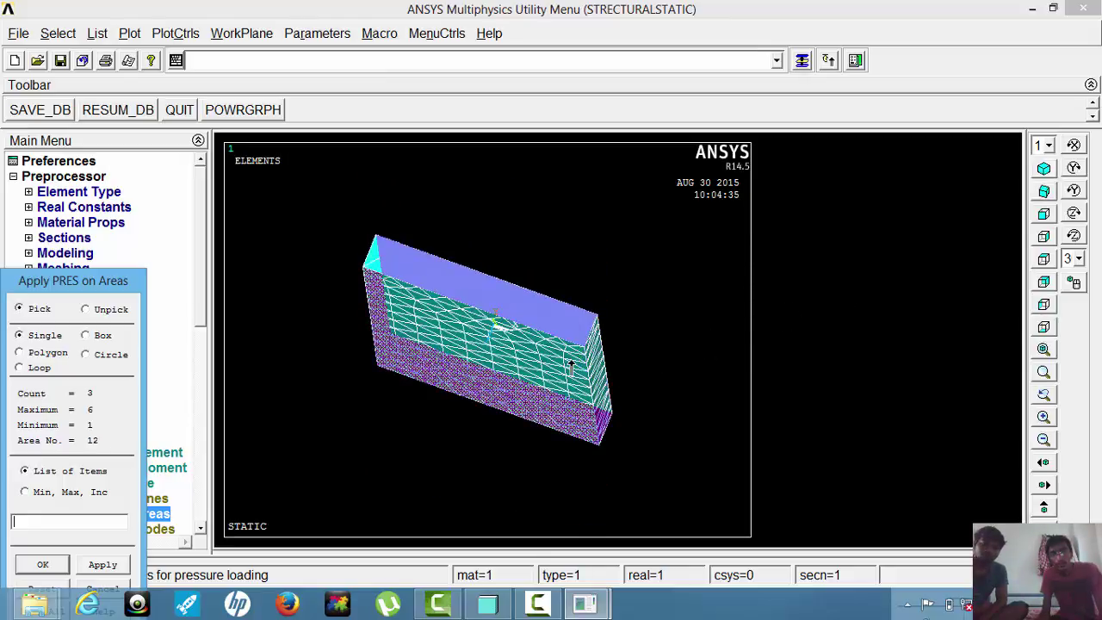
left_click(570, 368)
left_click(571, 368)
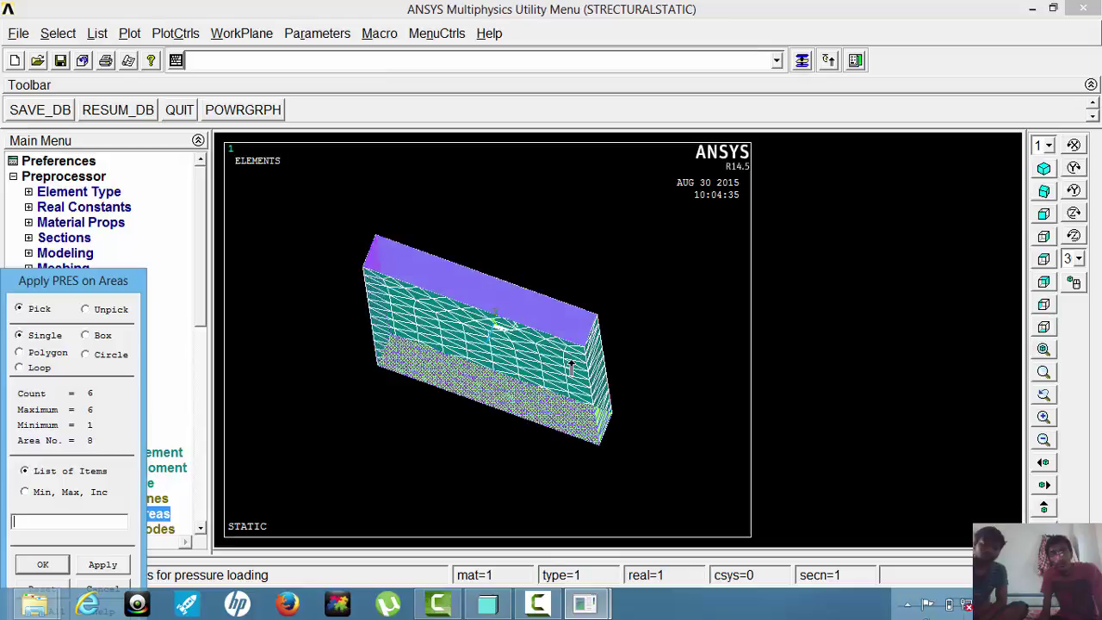
right_click(571, 368)
left_click(572, 369)
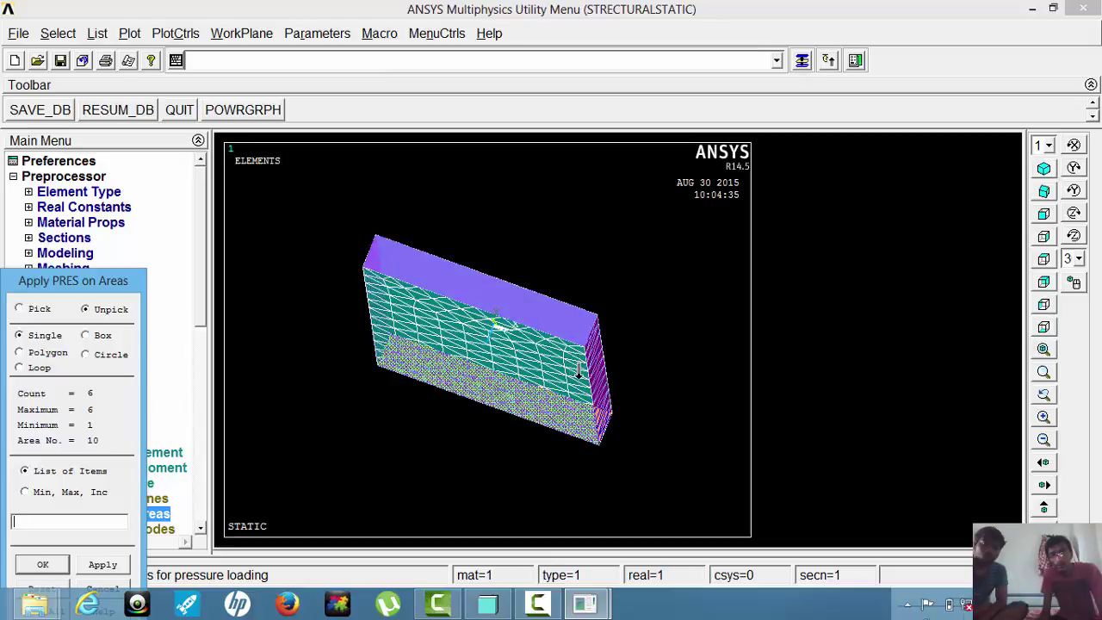
left_click(573, 369)
left_click(575, 370)
left_click(579, 371)
left_click(579, 371)
left_click(579, 370)
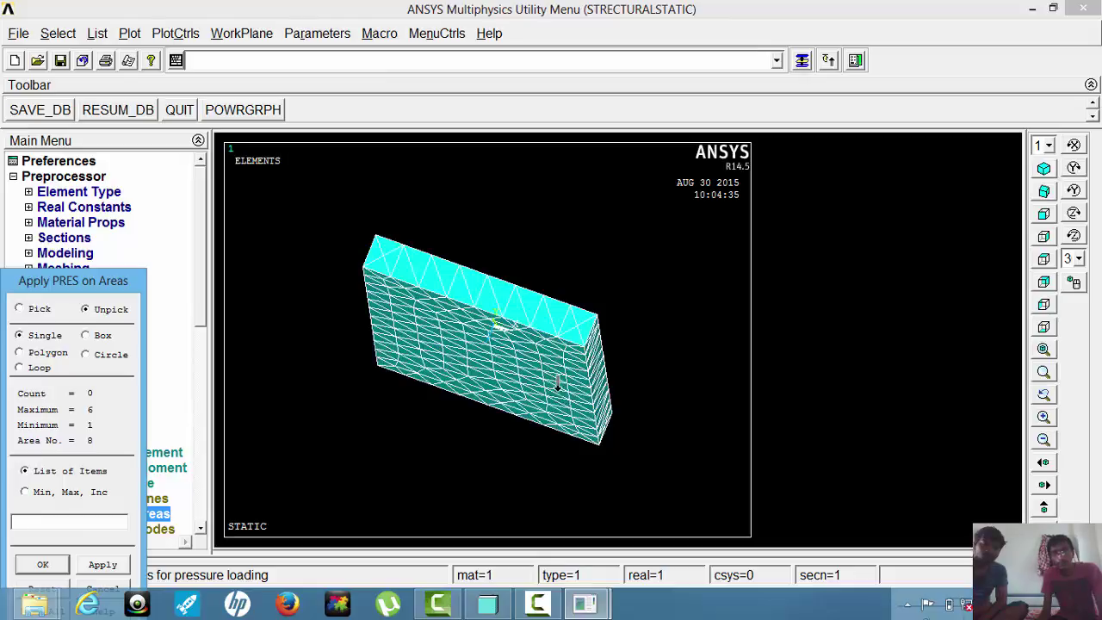
right_click(547, 388)
left_click(546, 405)
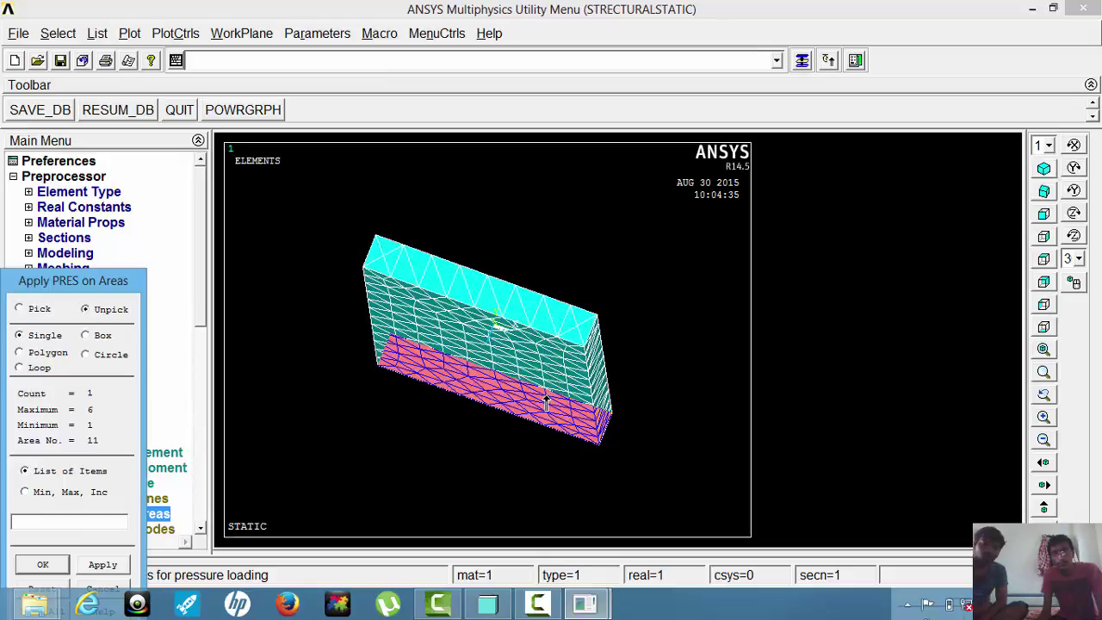
right_click(546, 403)
left_click(546, 403)
left_click(546, 403)
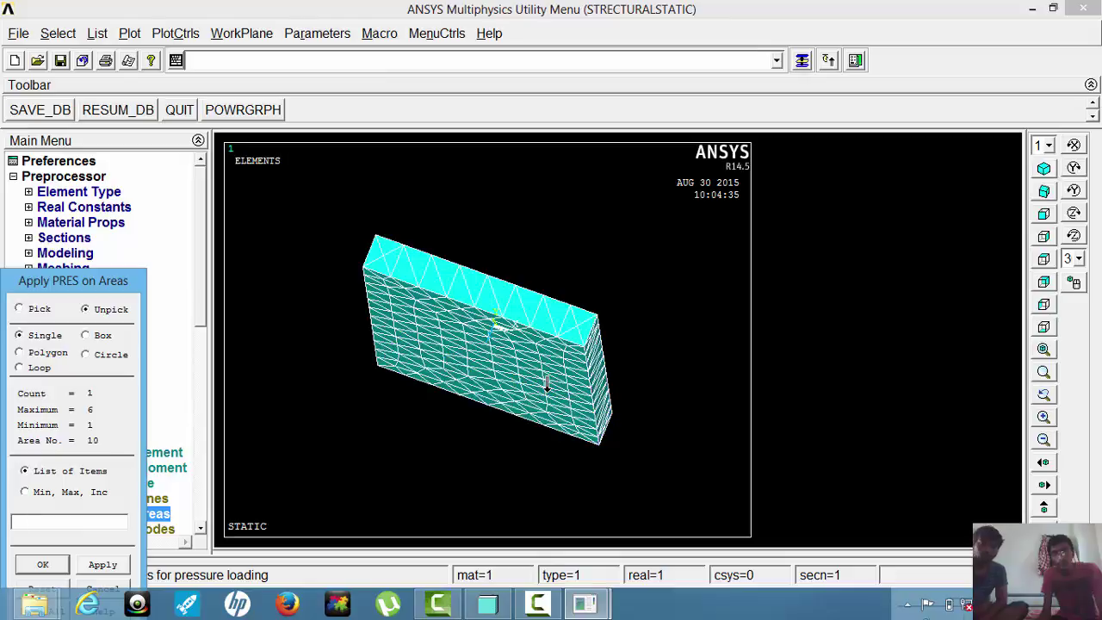
left_click(546, 403)
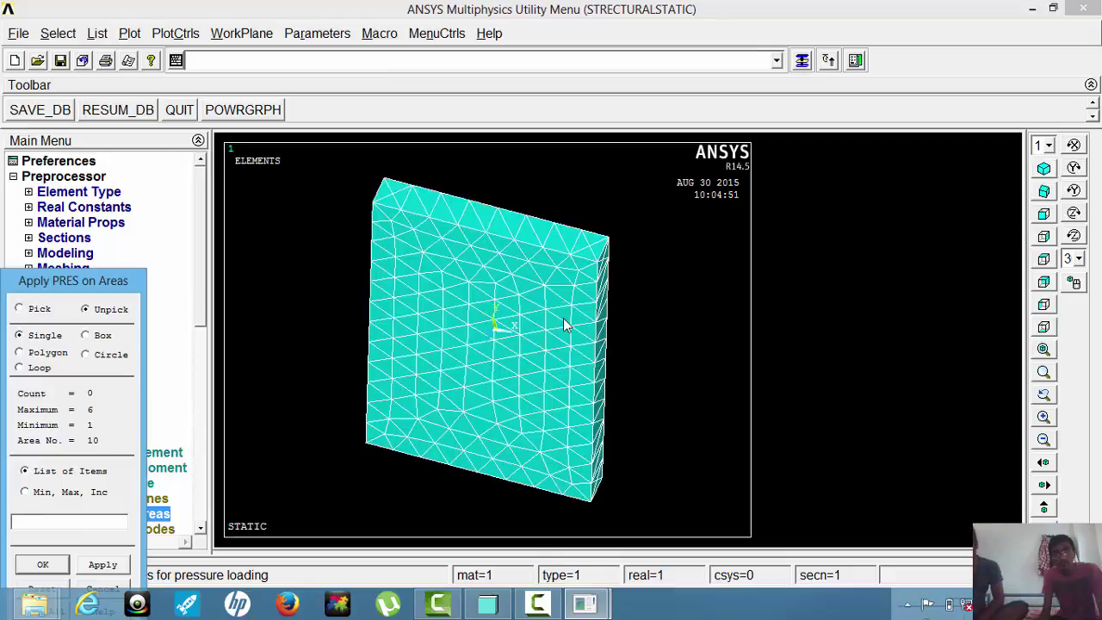
Step: Select the plate's large front face and apply a constant pressure of 5 to it
right_click(546, 340)
left_click(551, 357)
left_click(545, 358)
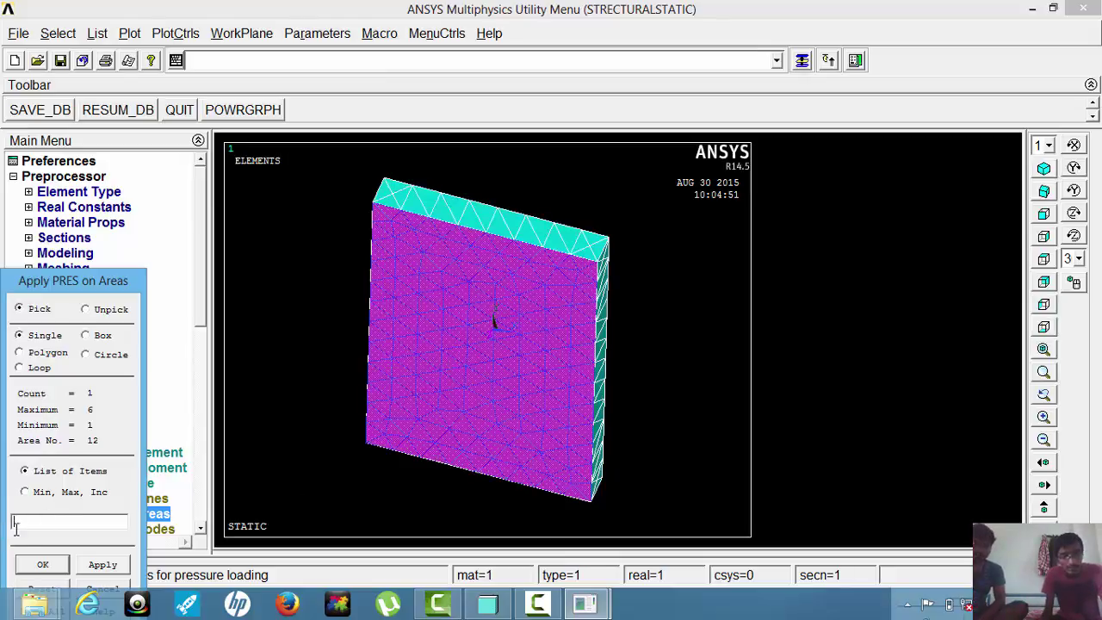
left_click(41, 564)
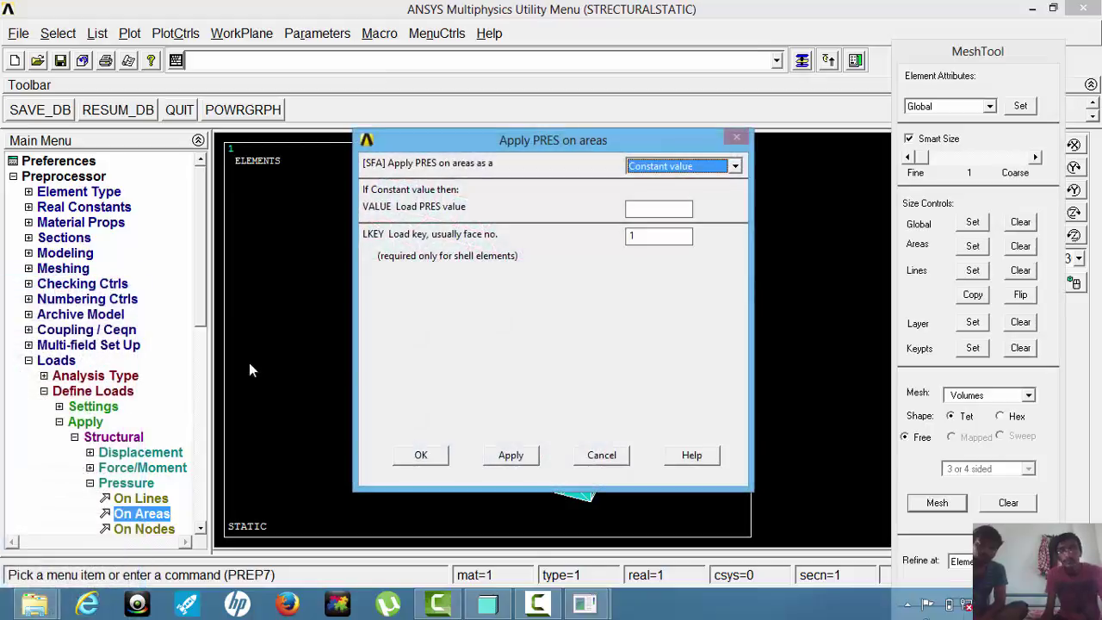
left_click(640, 211)
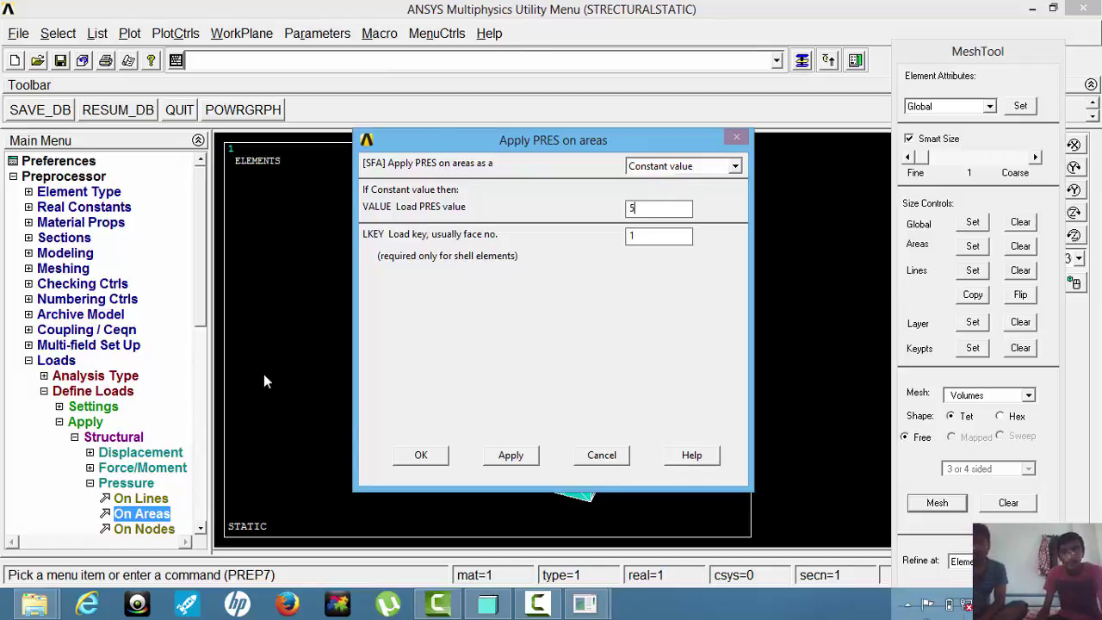
left_click(420, 456)
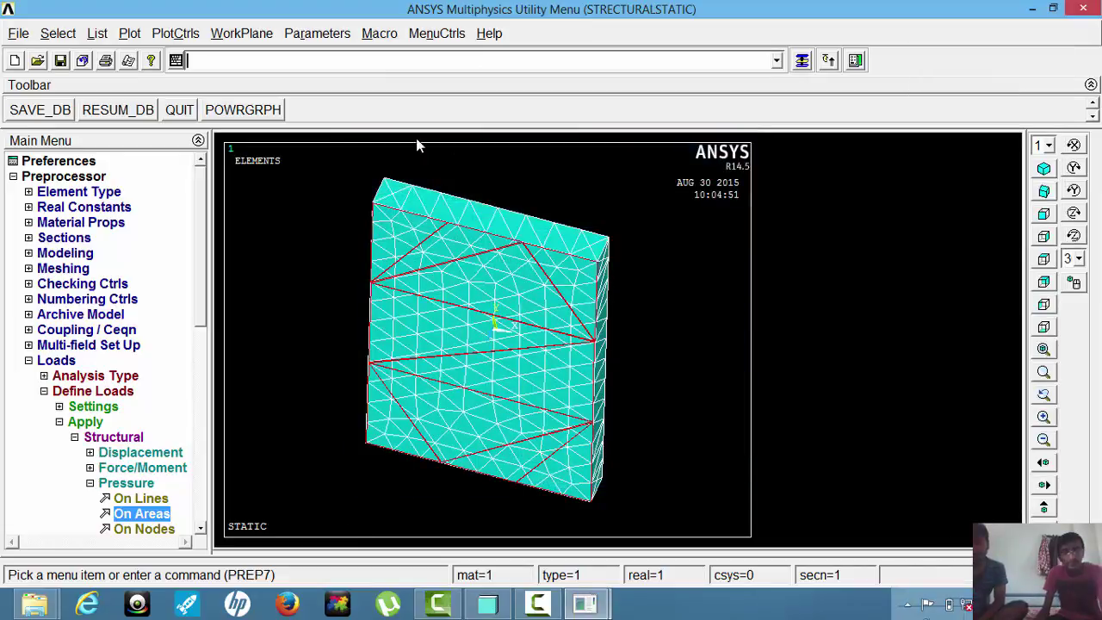
Step: Solve the current load step and dismiss the solution note and status summary
double_click(64, 362)
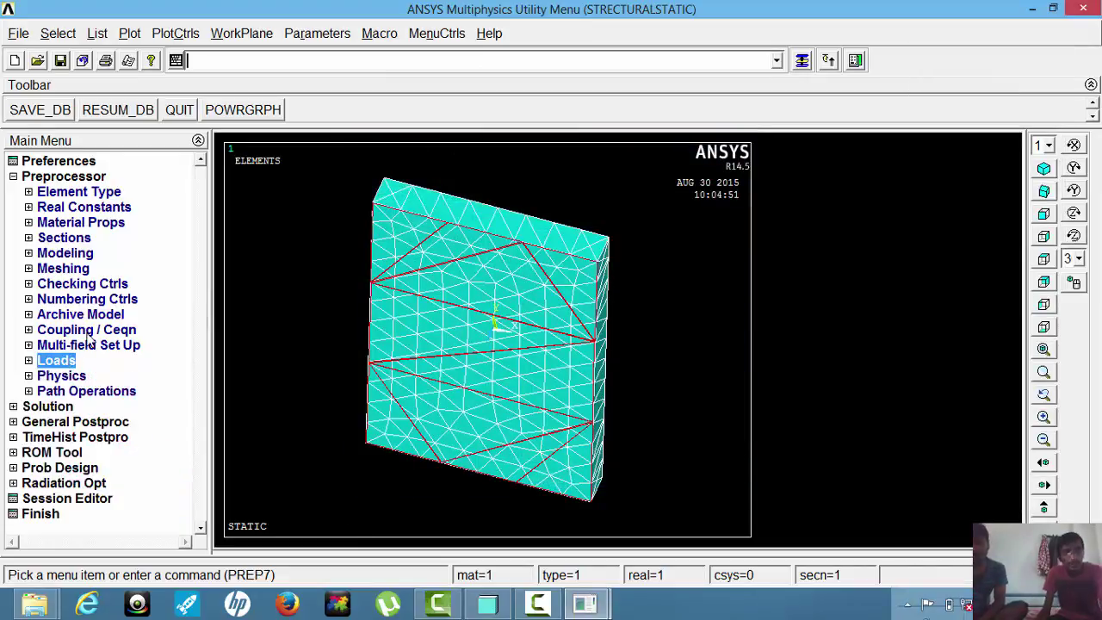
left_click(49, 407)
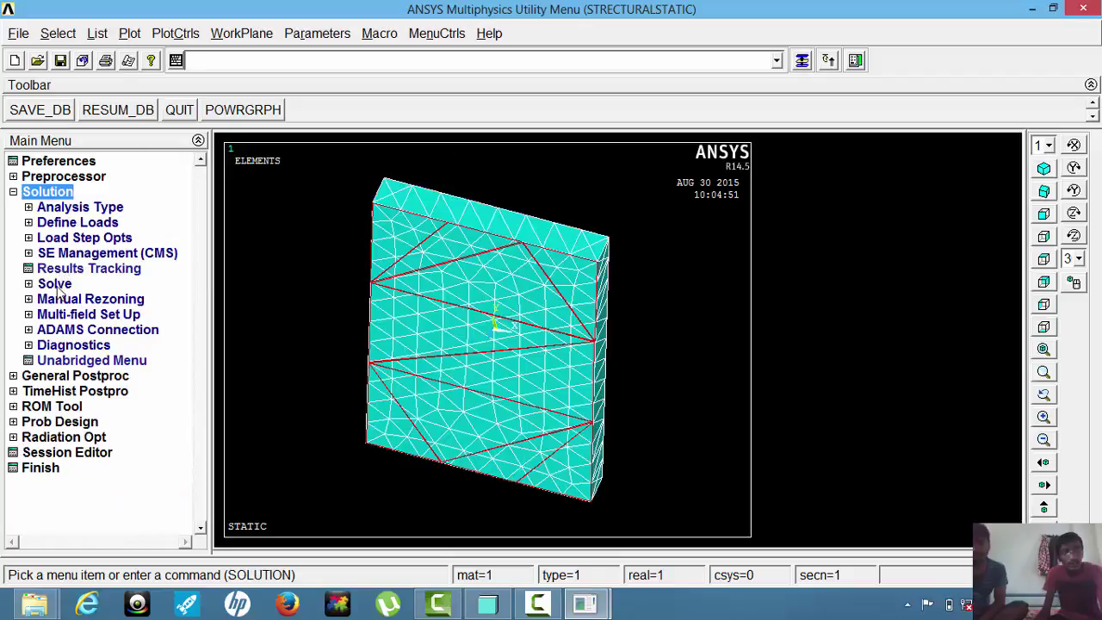
left_click(56, 285)
left_click(82, 300)
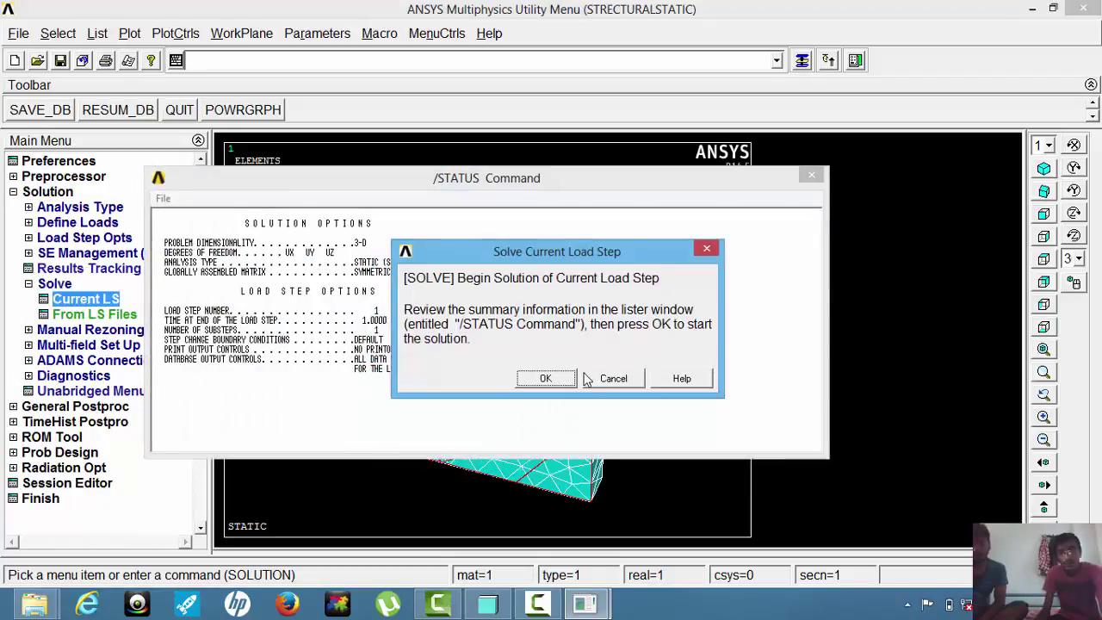
left_click(543, 378)
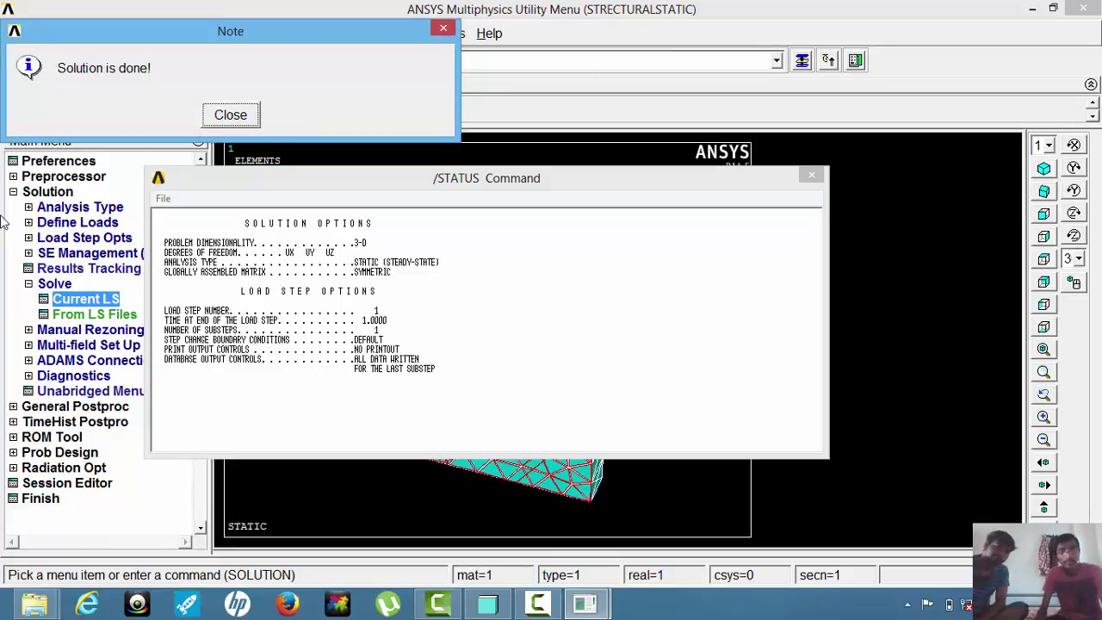
left_click(230, 116)
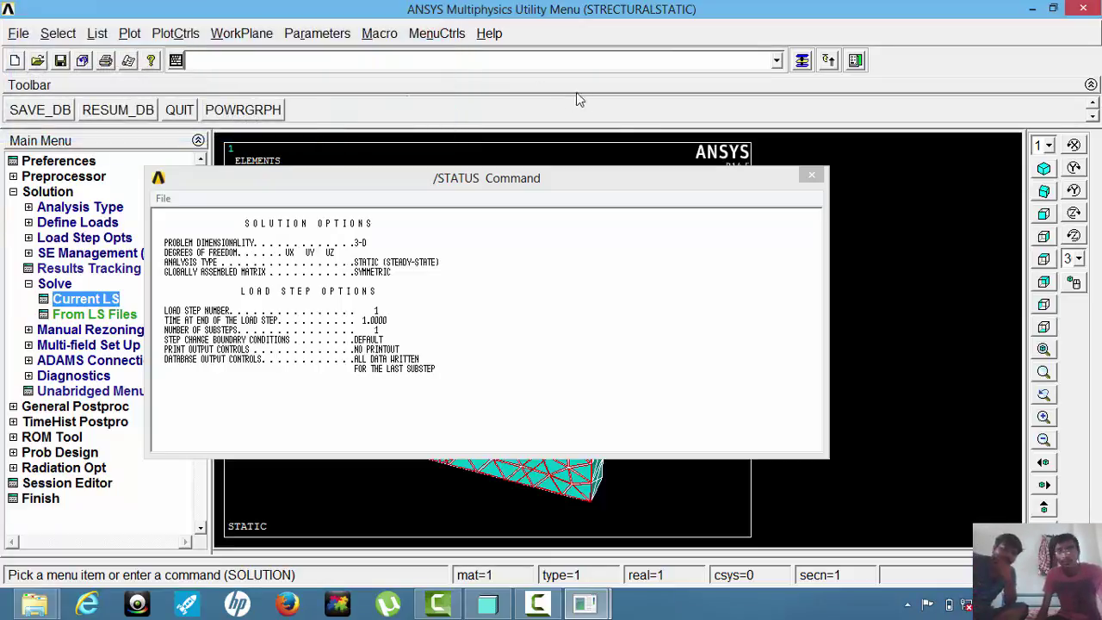
left_click(811, 173)
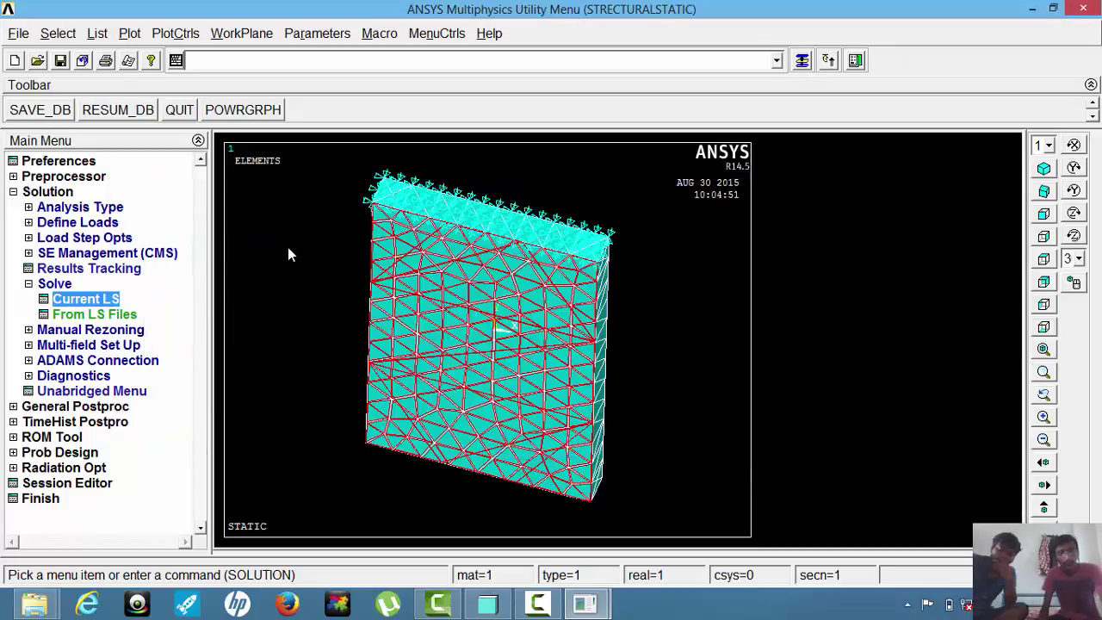
Step: Open the nodal solution contour plot settings in the general postprocessor
left_click(104, 409)
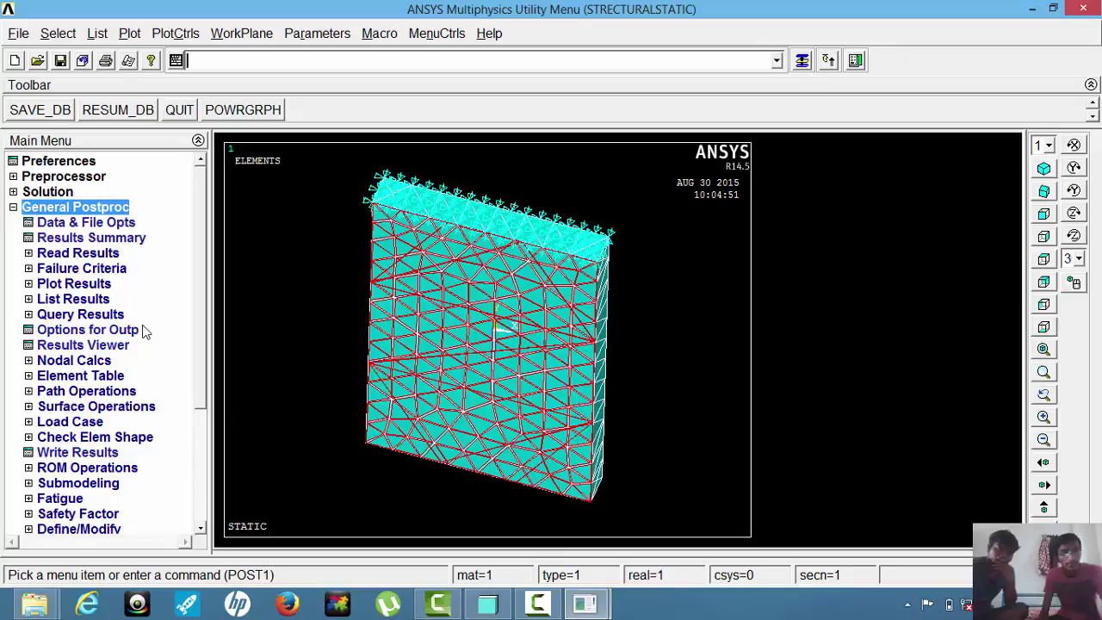
key("Down")
key("Down")
key("Down")
key("Down")
key("Down")
key("Right")
key("Down")
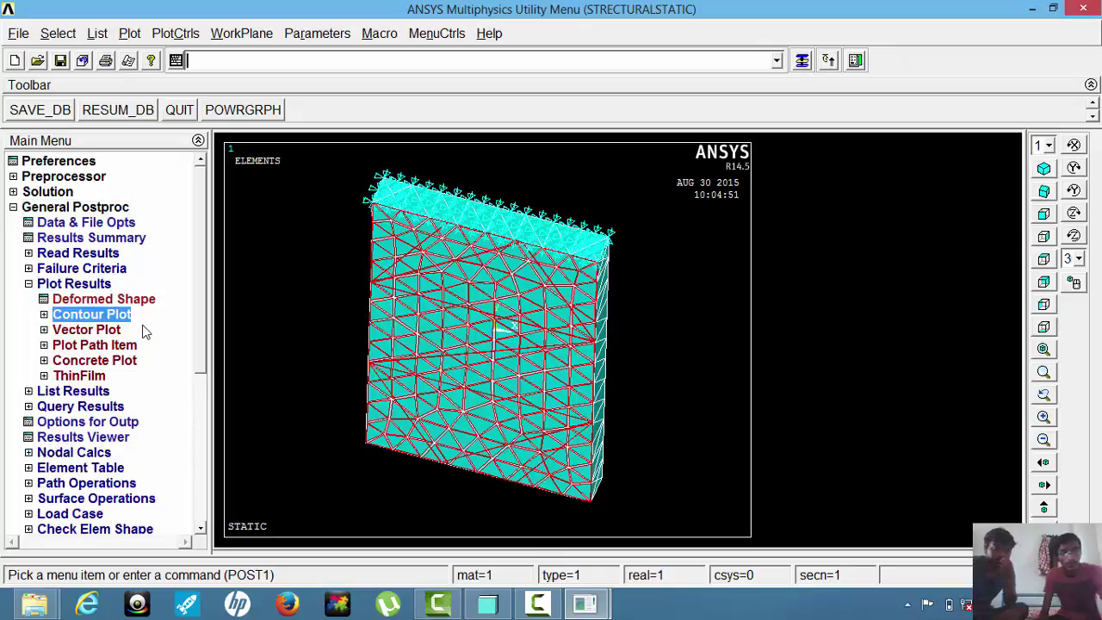
key("Right")
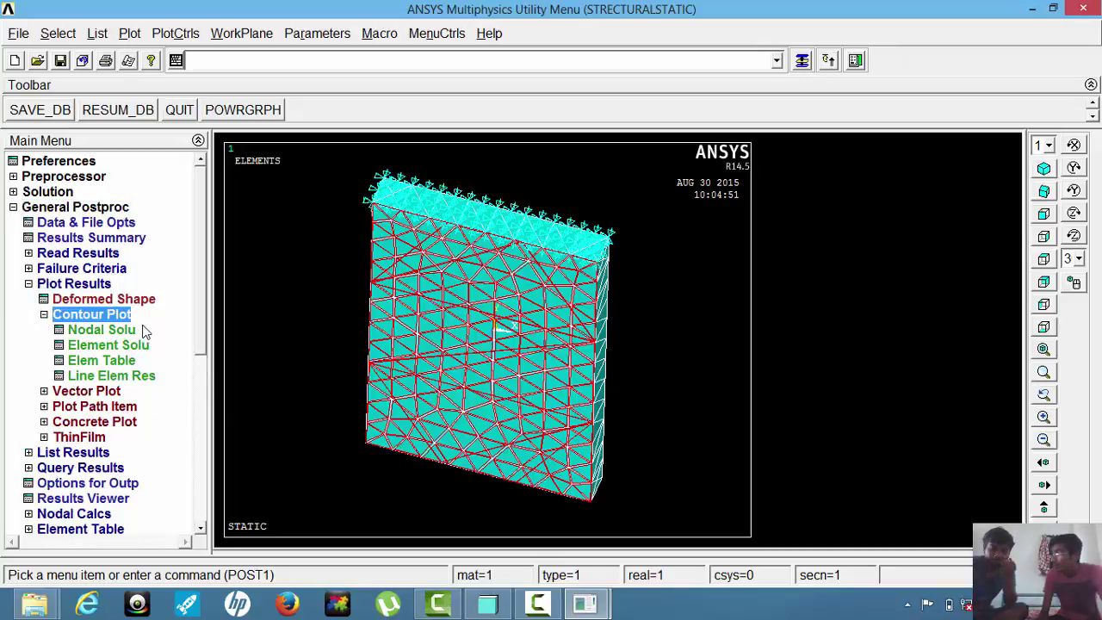
left_click(138, 330)
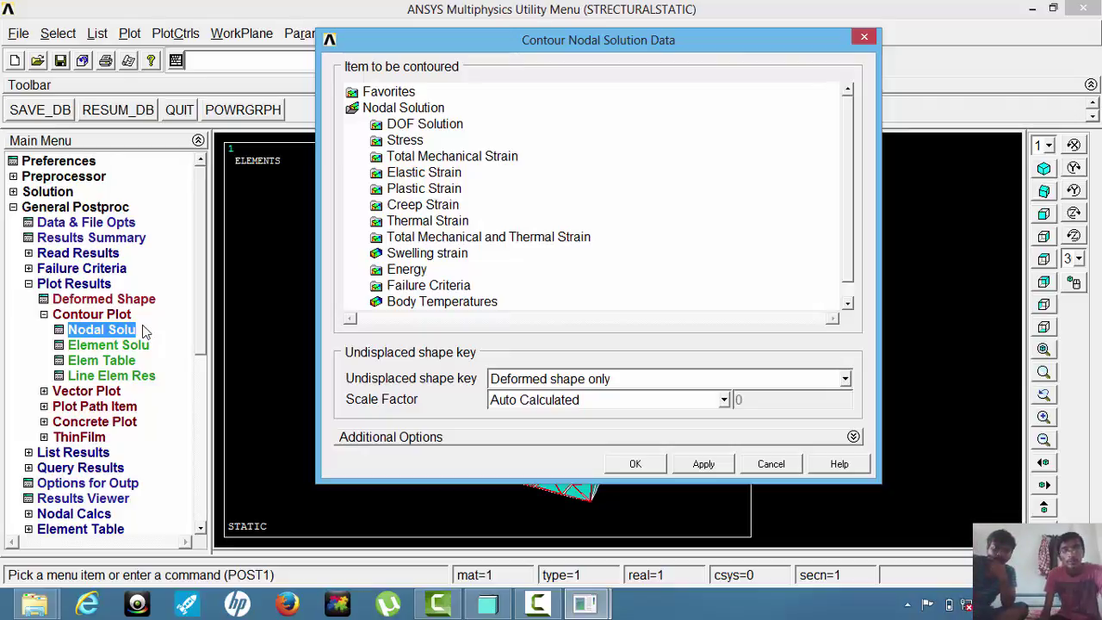
Step: Plot the displacement vector sum from the DOF solution, showing the deformed shape with undeformed model
key("Down")
key("Right")
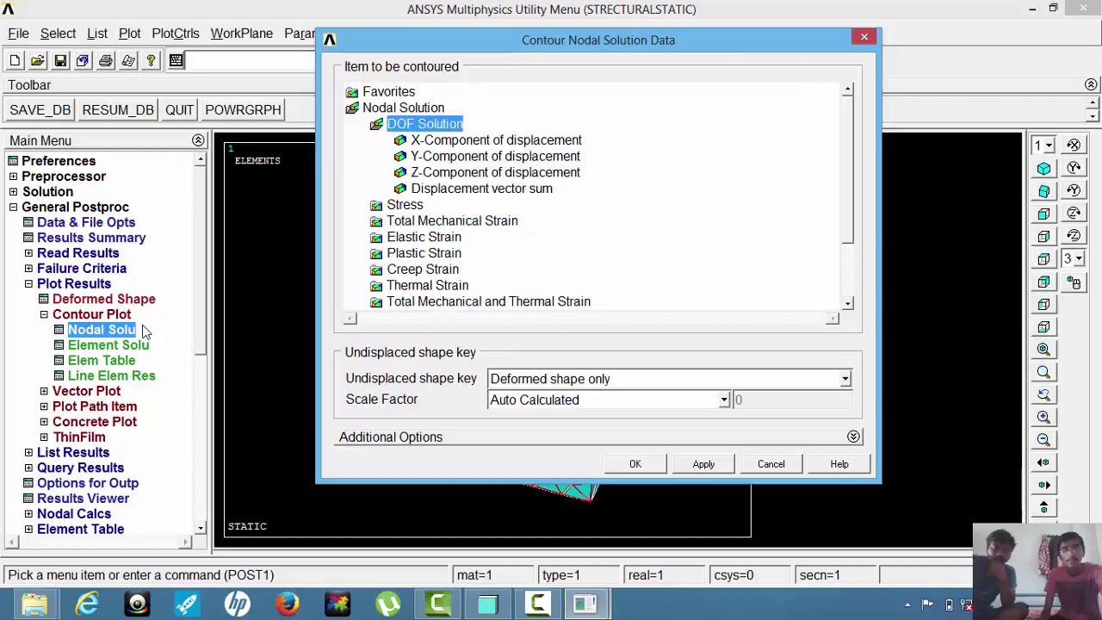
key("Down")
key("Down")
key("Down")
key("Down")
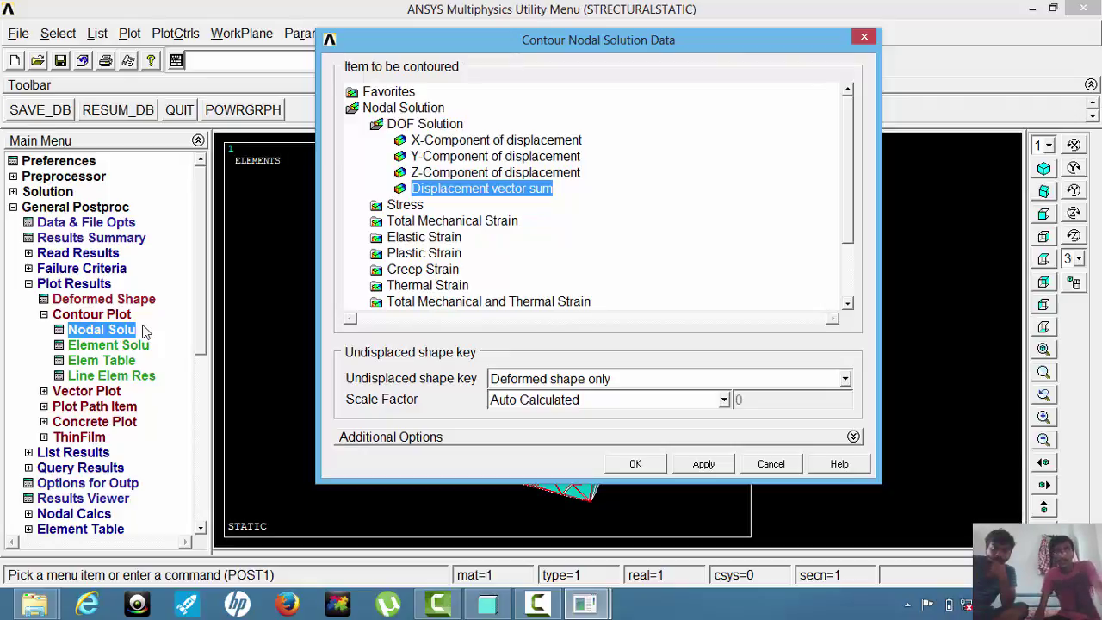
key("Tab")
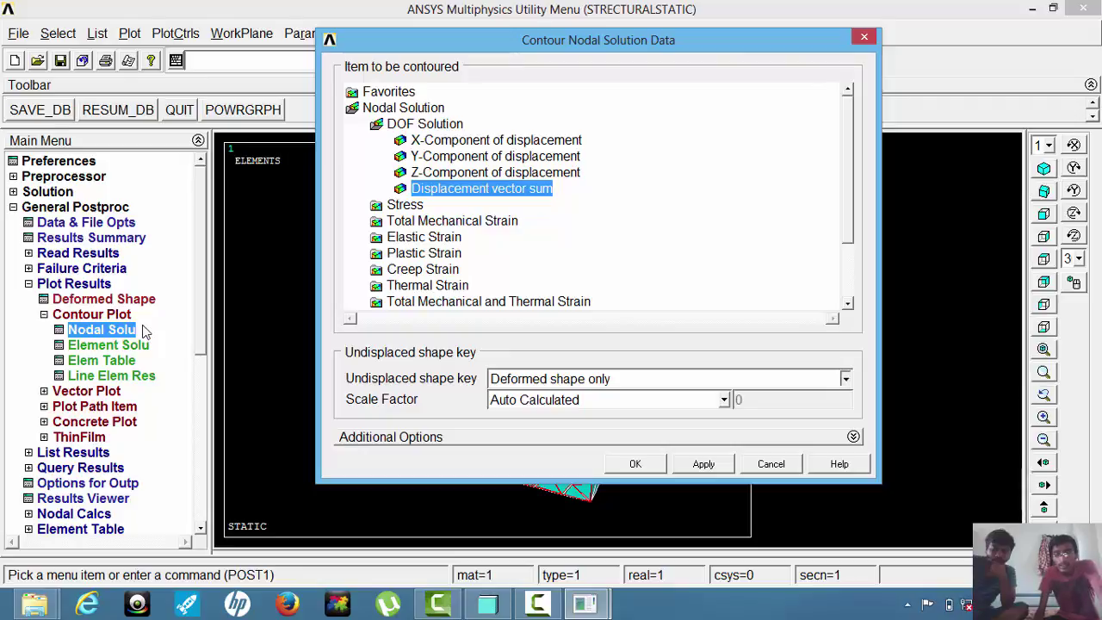
key("alt+Down")
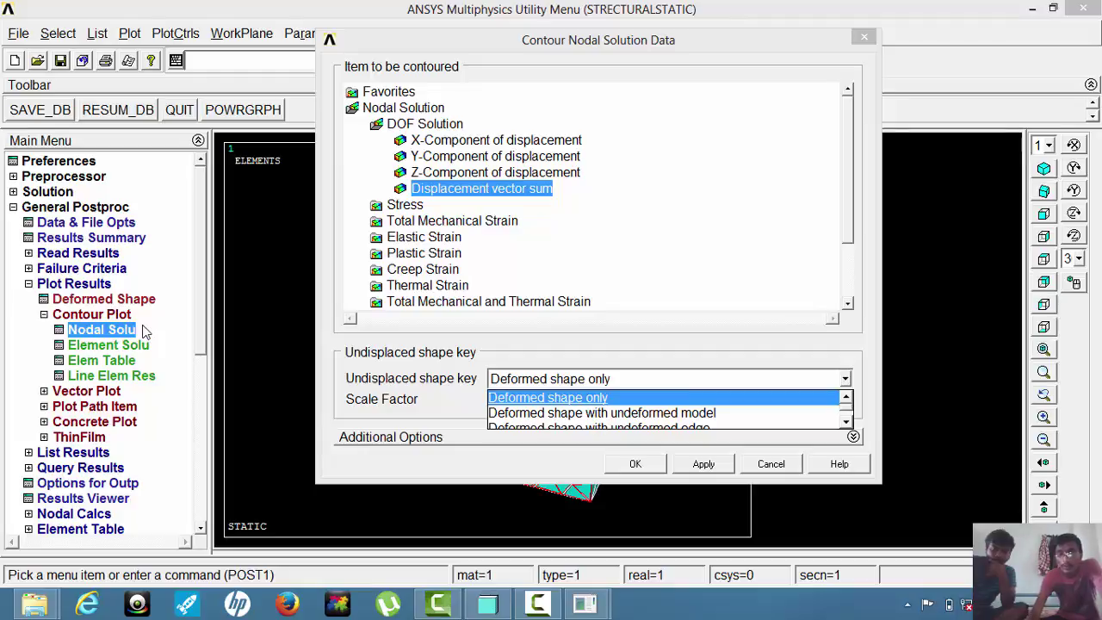
key("Down")
key("Return")
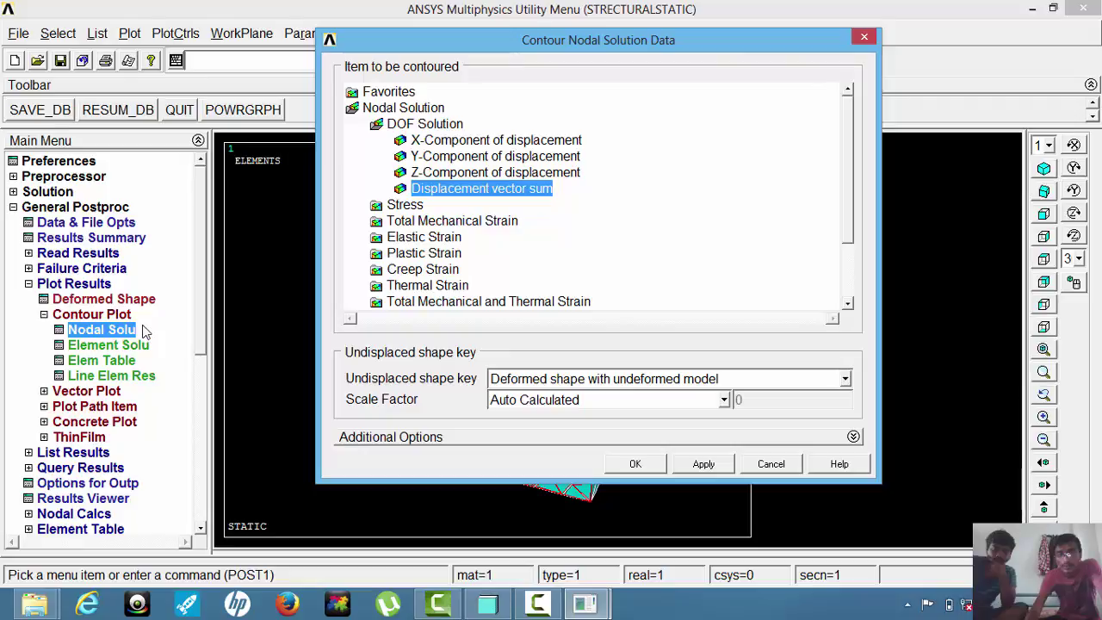
key("Return")
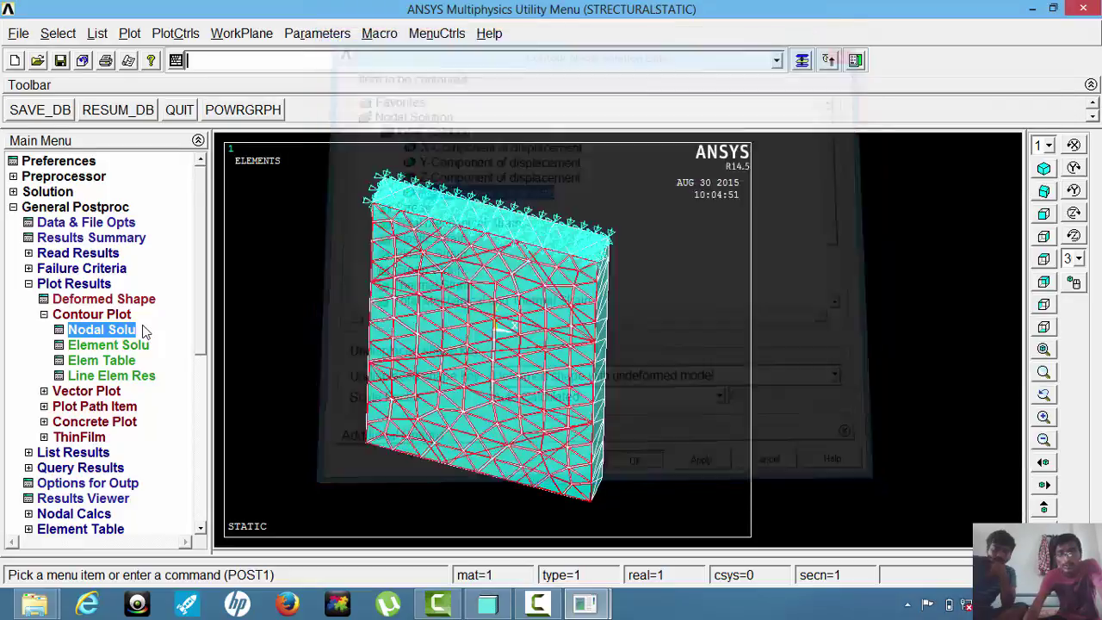